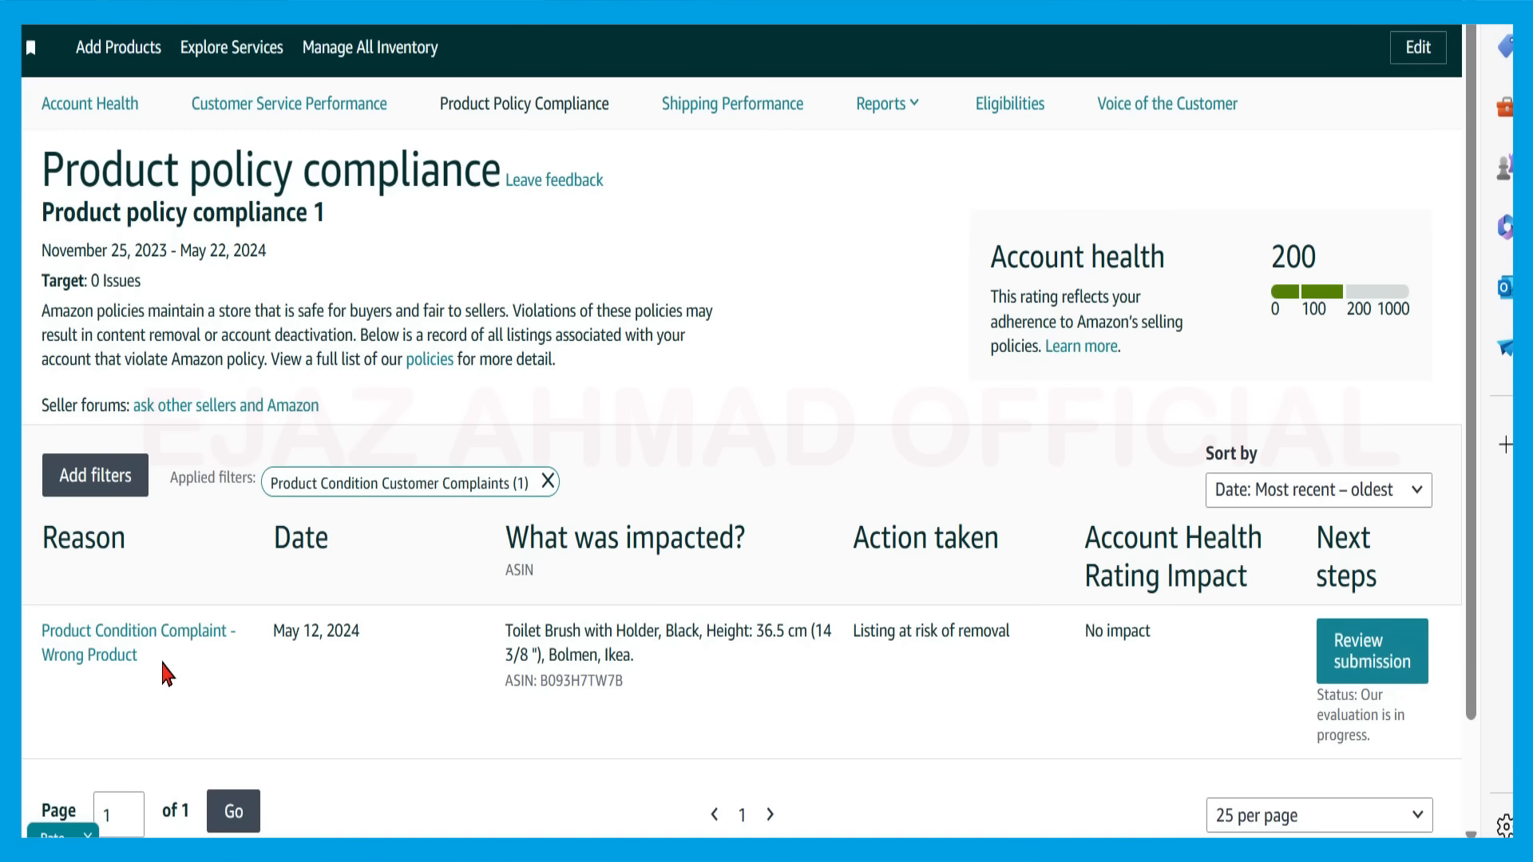
- Review the wrong-product complaint's reason, date, affected ASIN, action taken and account health impact in the product policy compliance list
left_click_drag(162, 669, 44, 632)
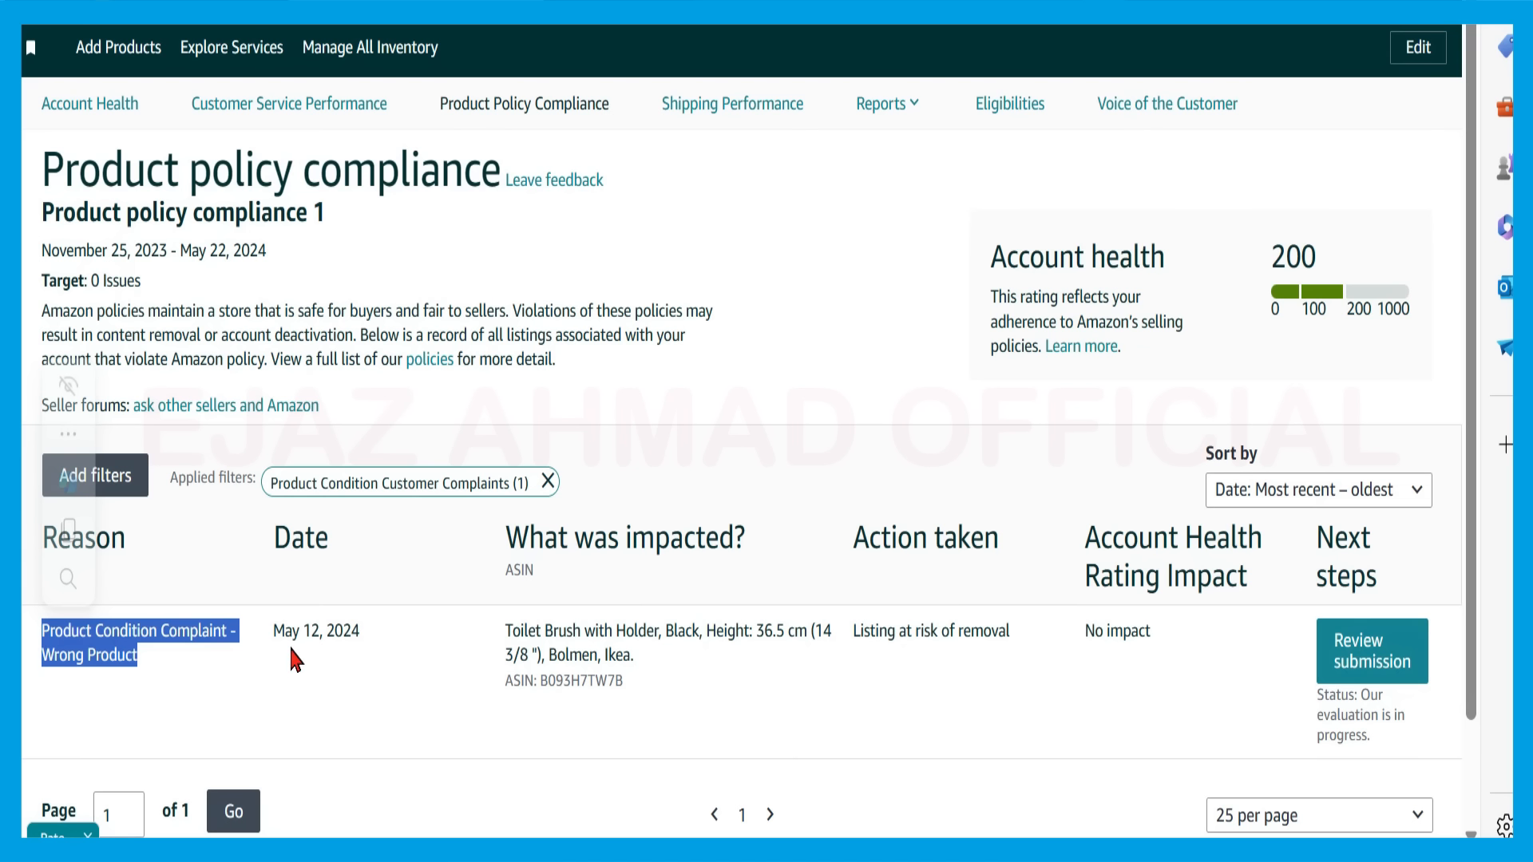
left_click_drag(369, 633, 284, 620)
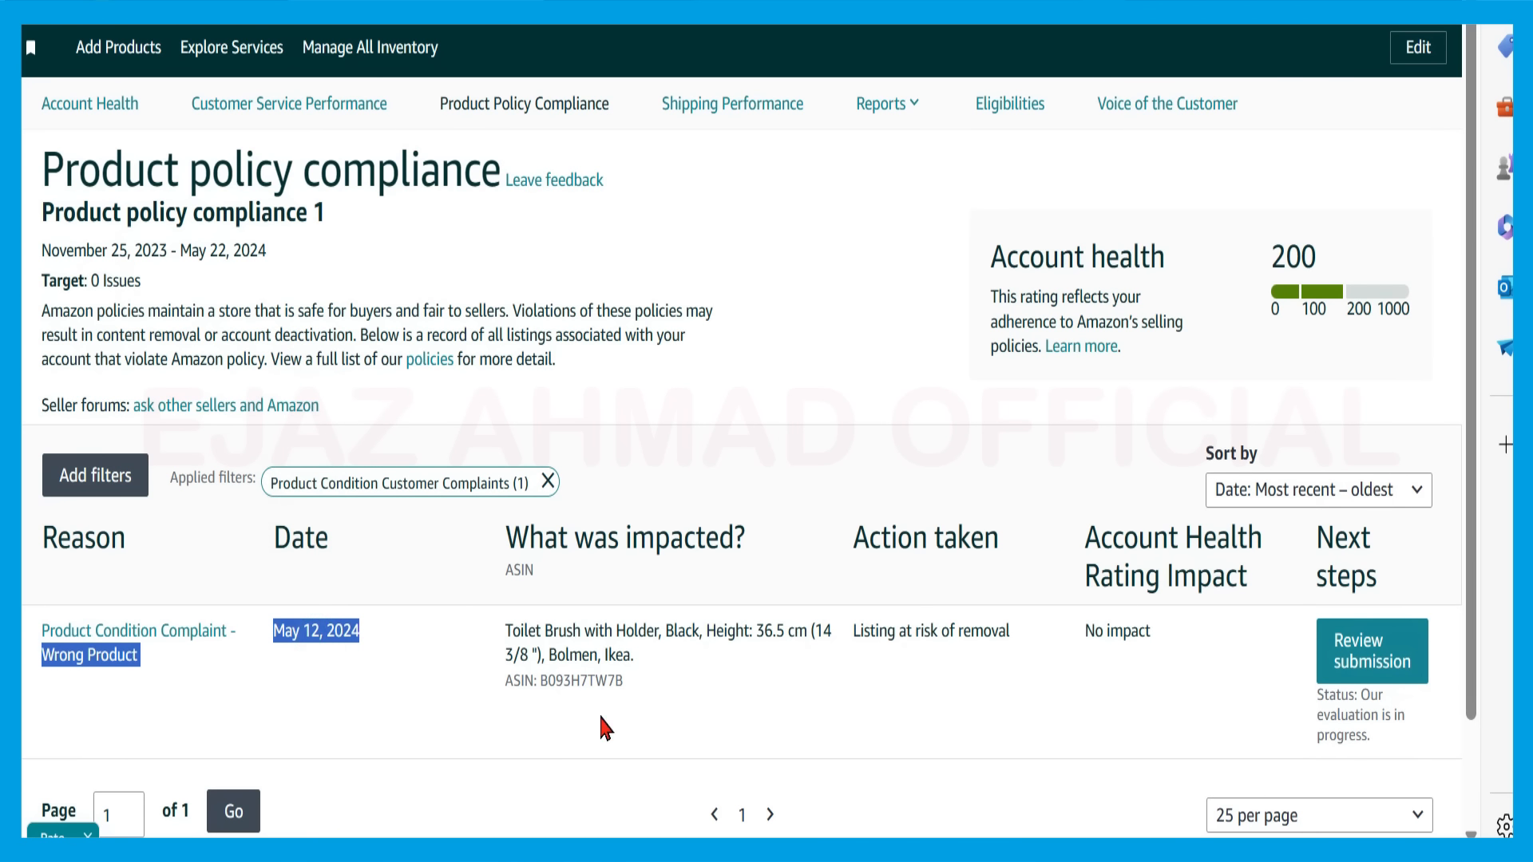
left_click_drag(644, 681, 485, 687)
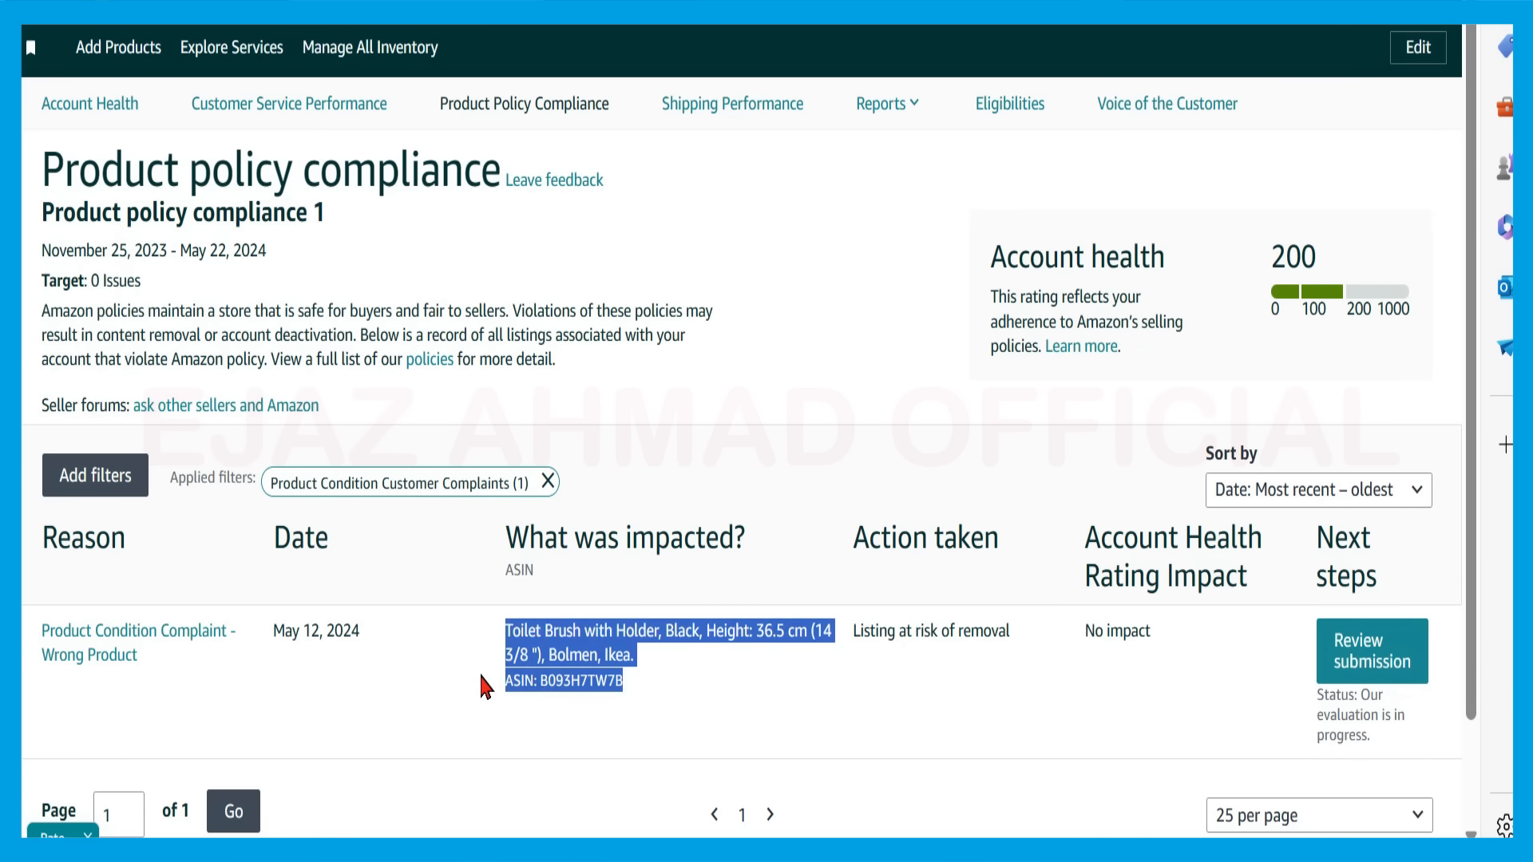
left_click(999, 675)
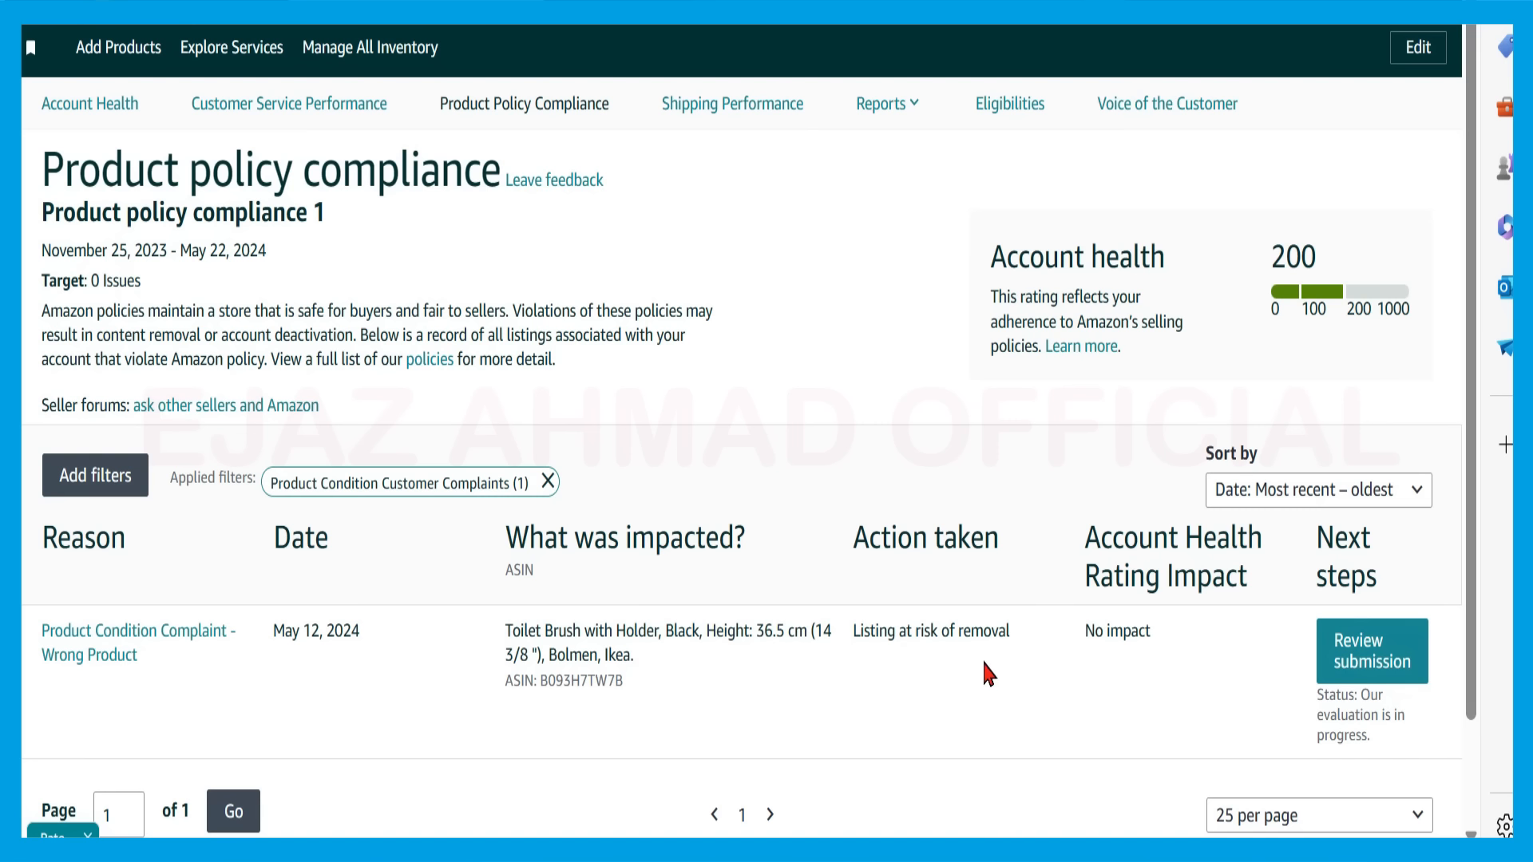
left_click(1019, 632)
left_click_drag(1018, 631, 852, 631)
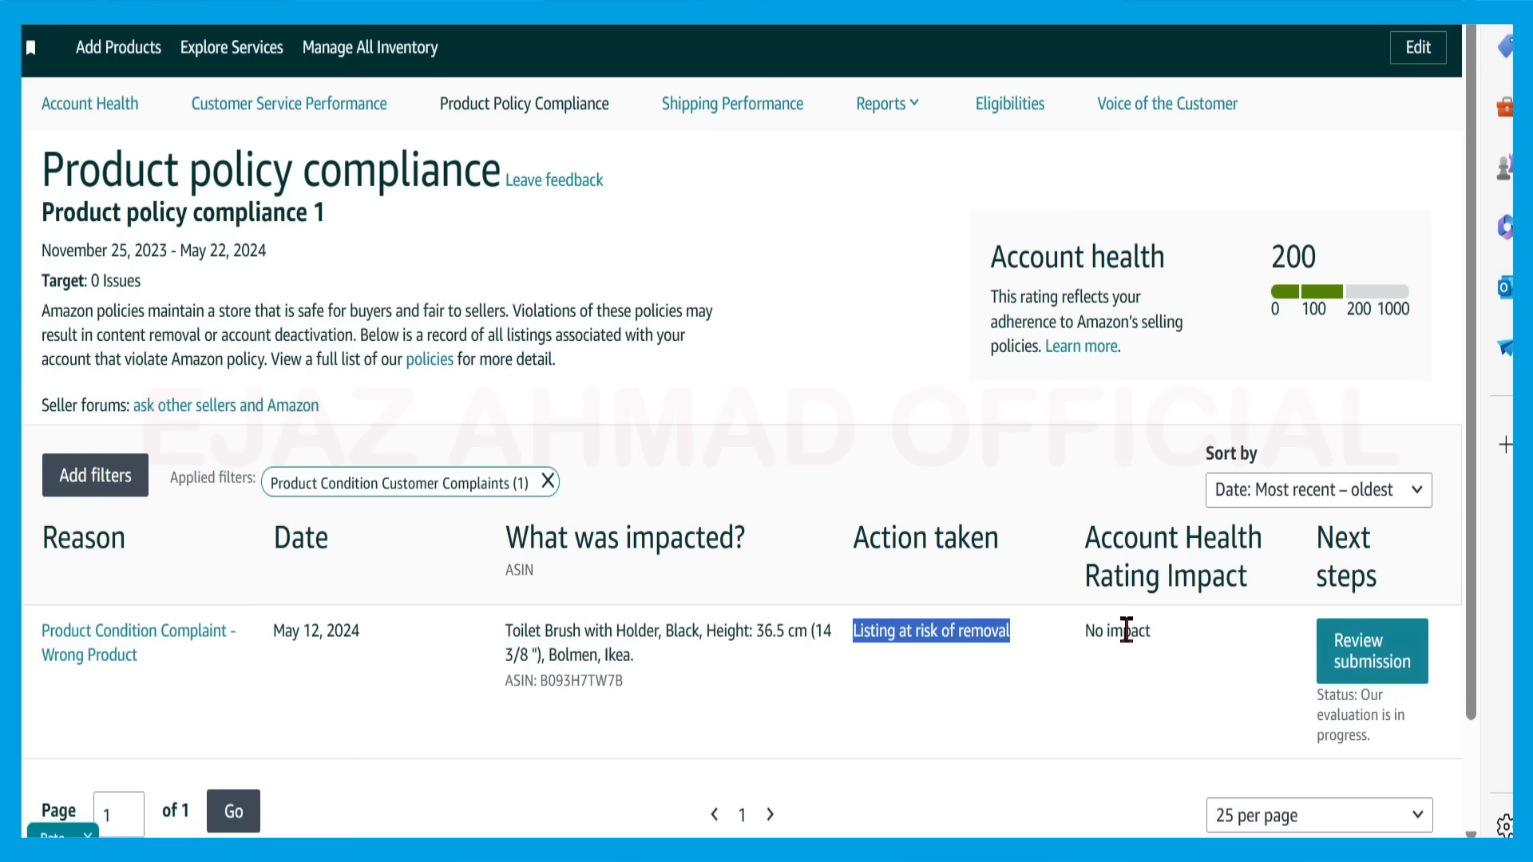
left_click_drag(1164, 632, 1086, 632)
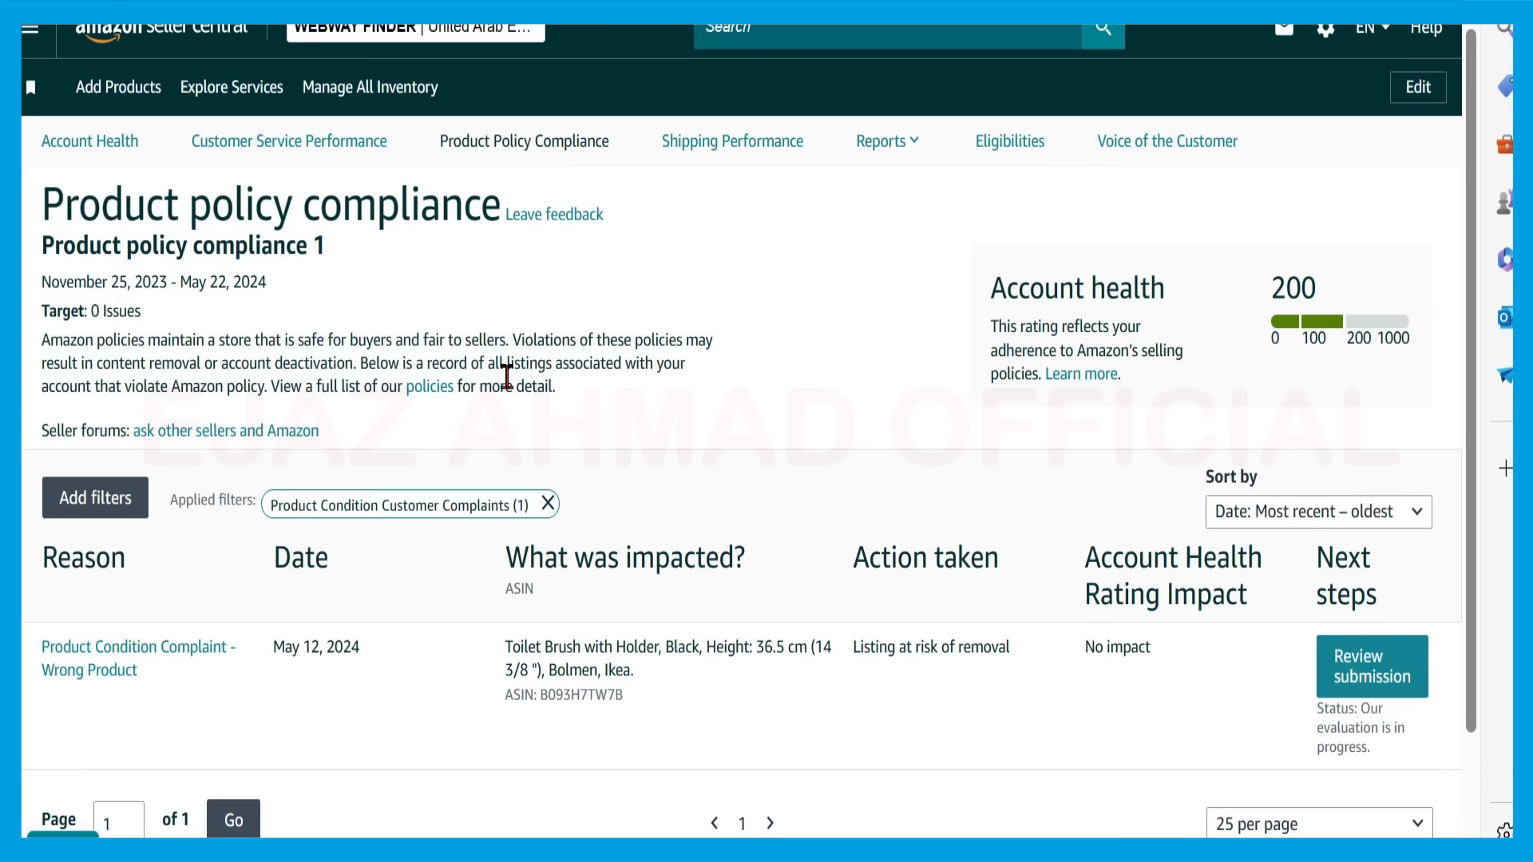
- Return to the Seller Central home page and open the Performance Notifications
left_click(195, 36)
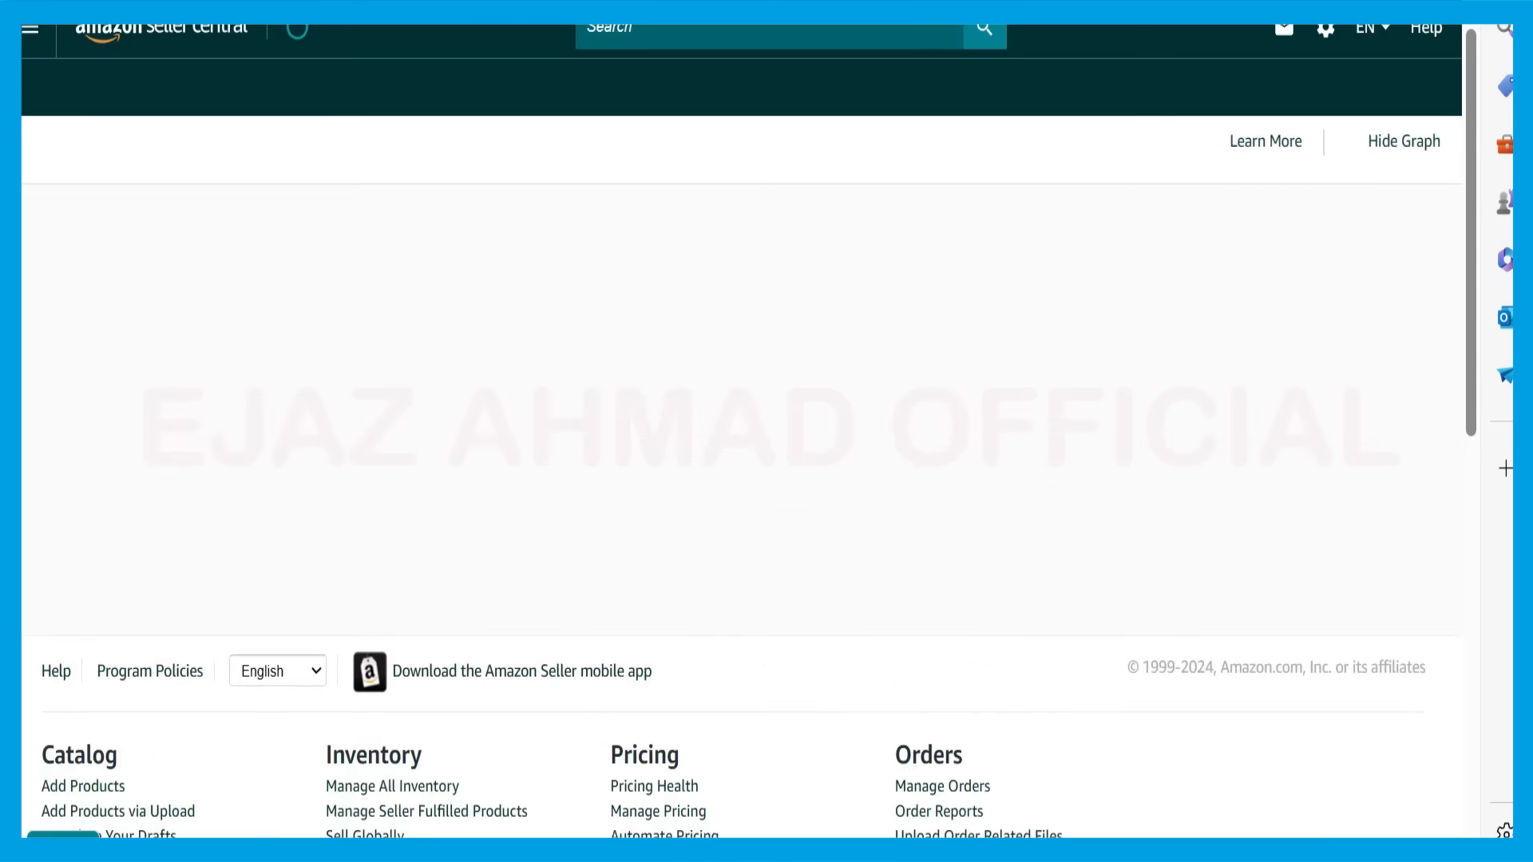
left_click(32, 40)
mouse_move(124, 574)
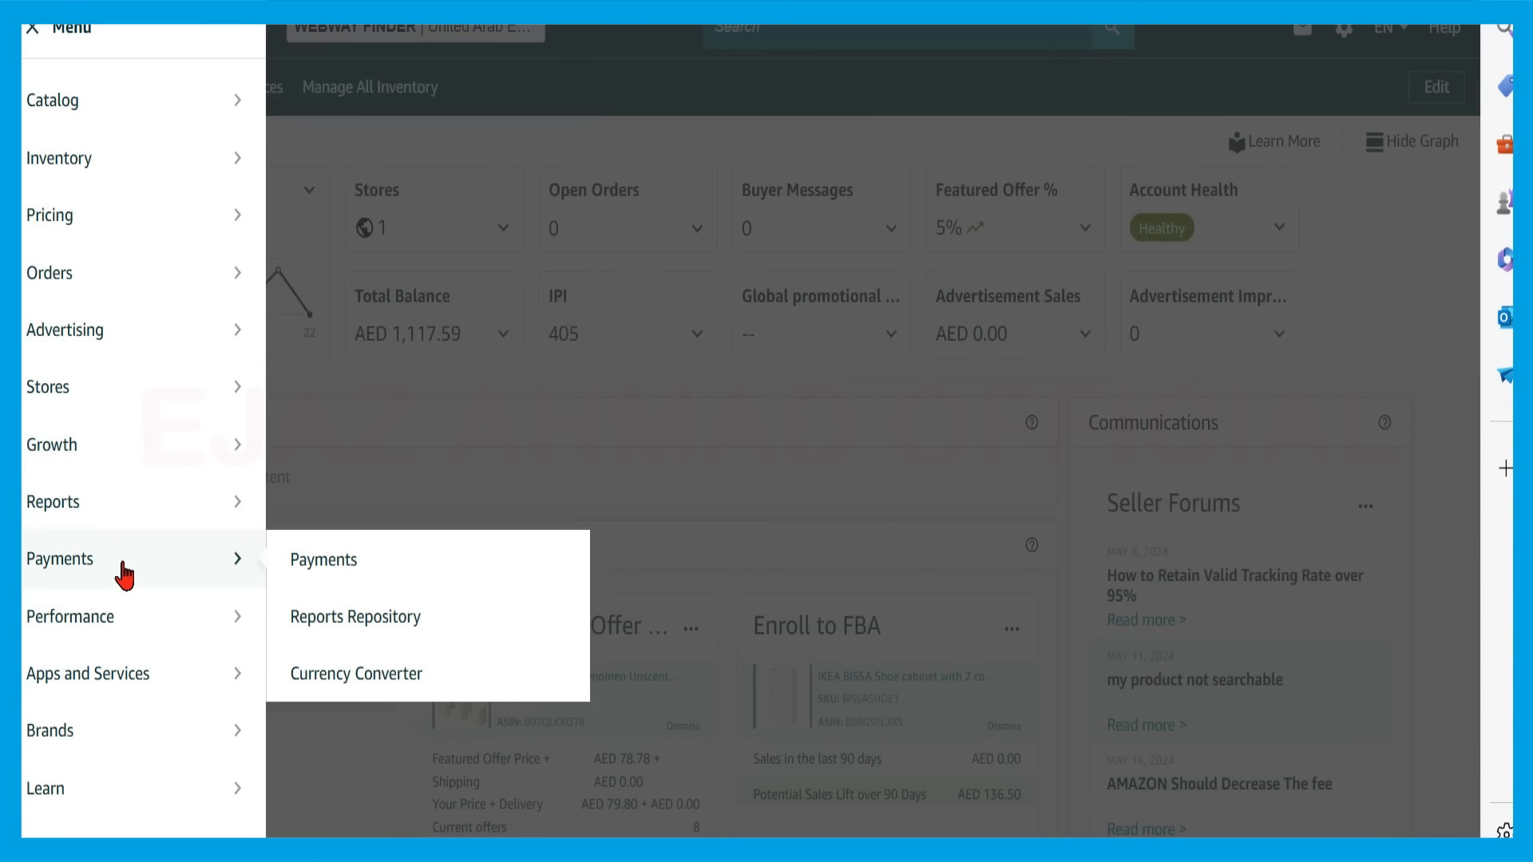
mouse_move(188, 635)
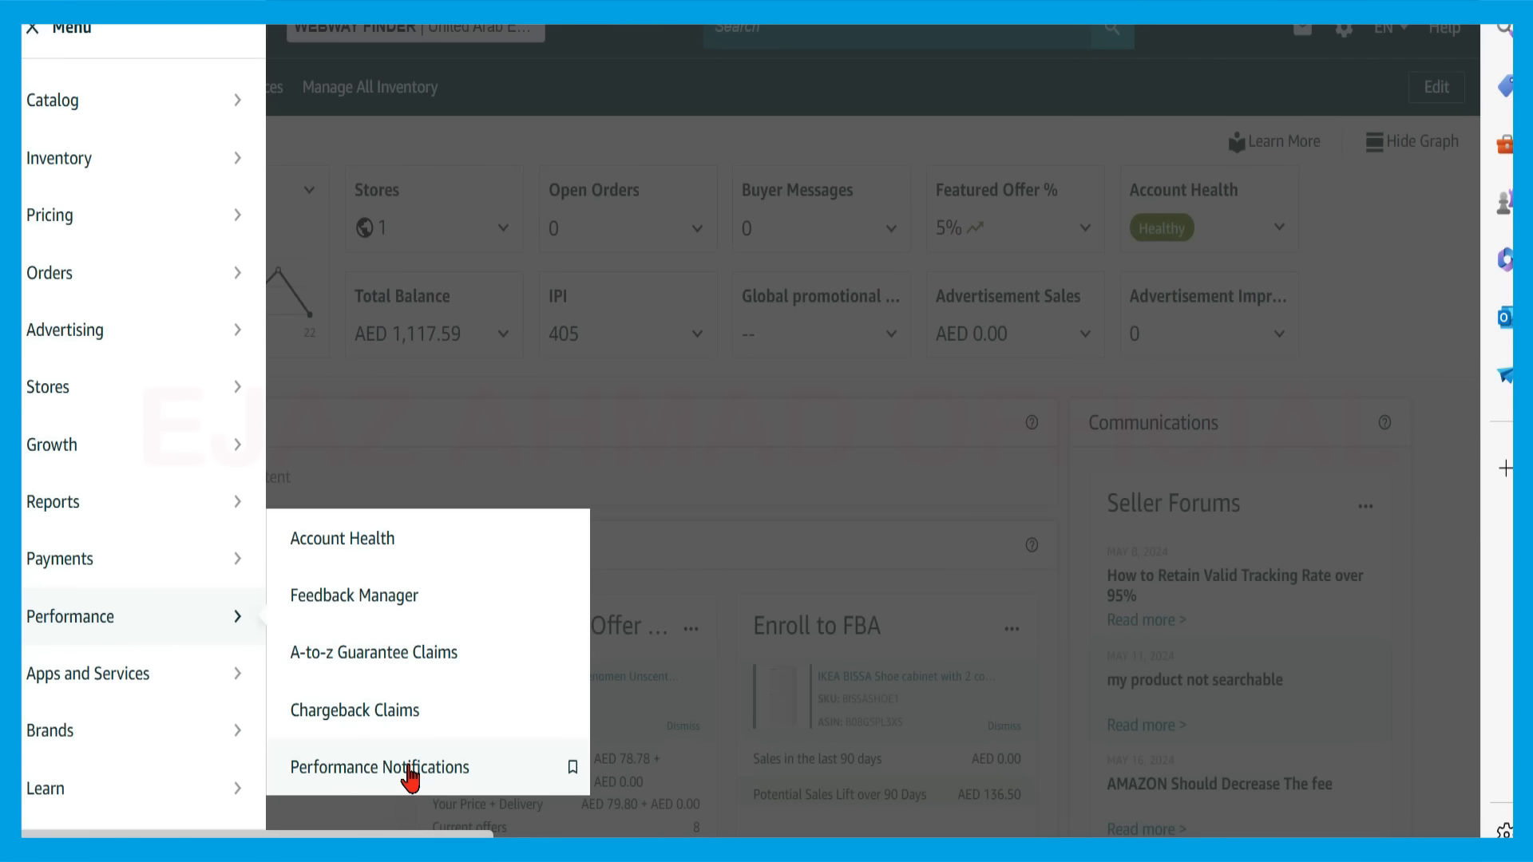
left_click(451, 773)
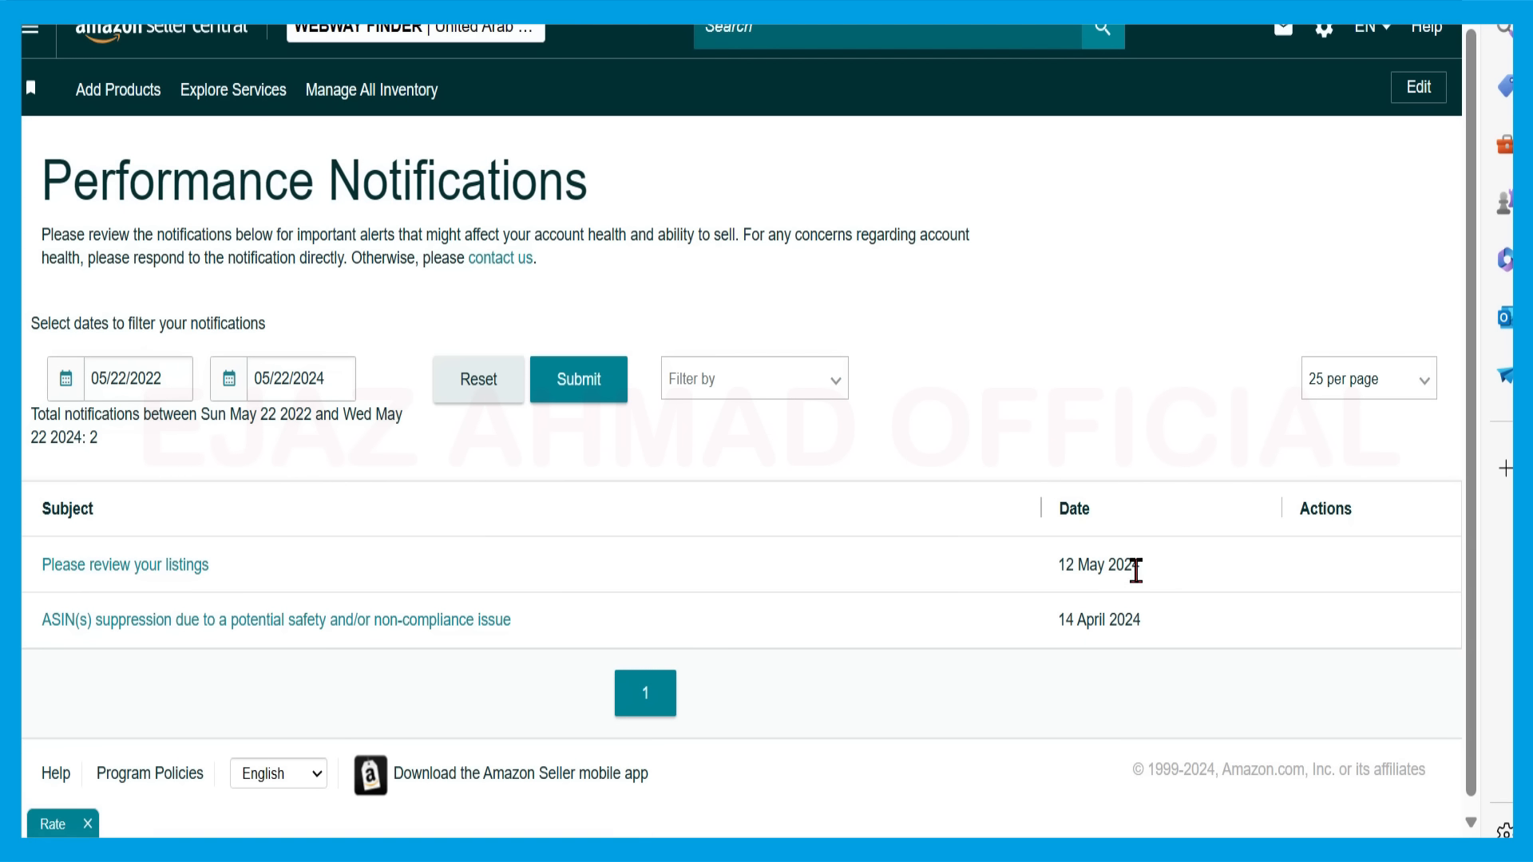
- Open the "Please review your listings" notification from 12 May 2024 and read its opening explanation of the customer complaints
left_click(126, 567)
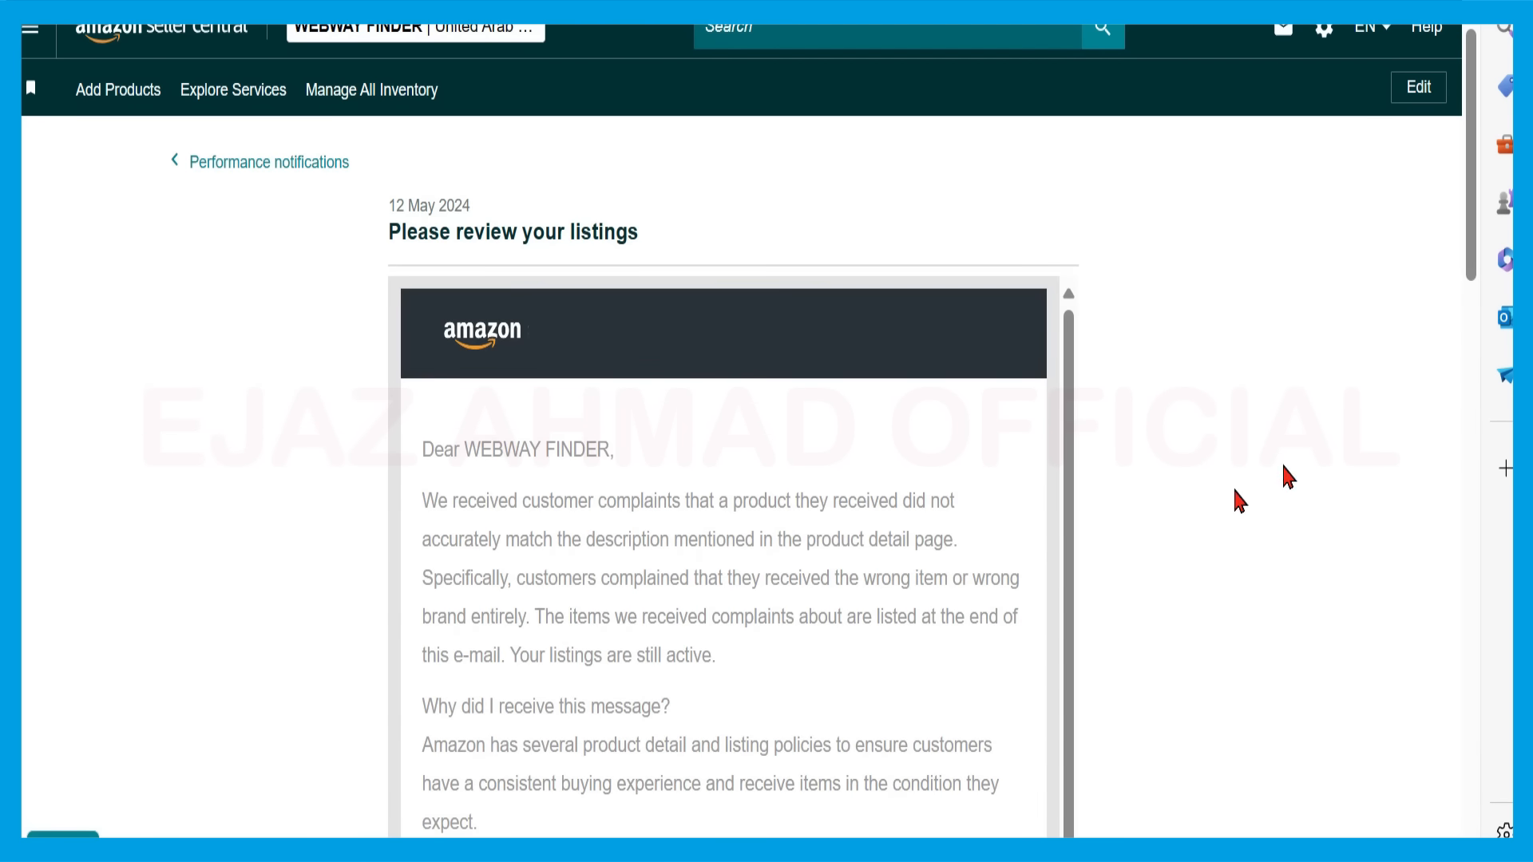
left_click_drag(1480, 252, 1472, 369)
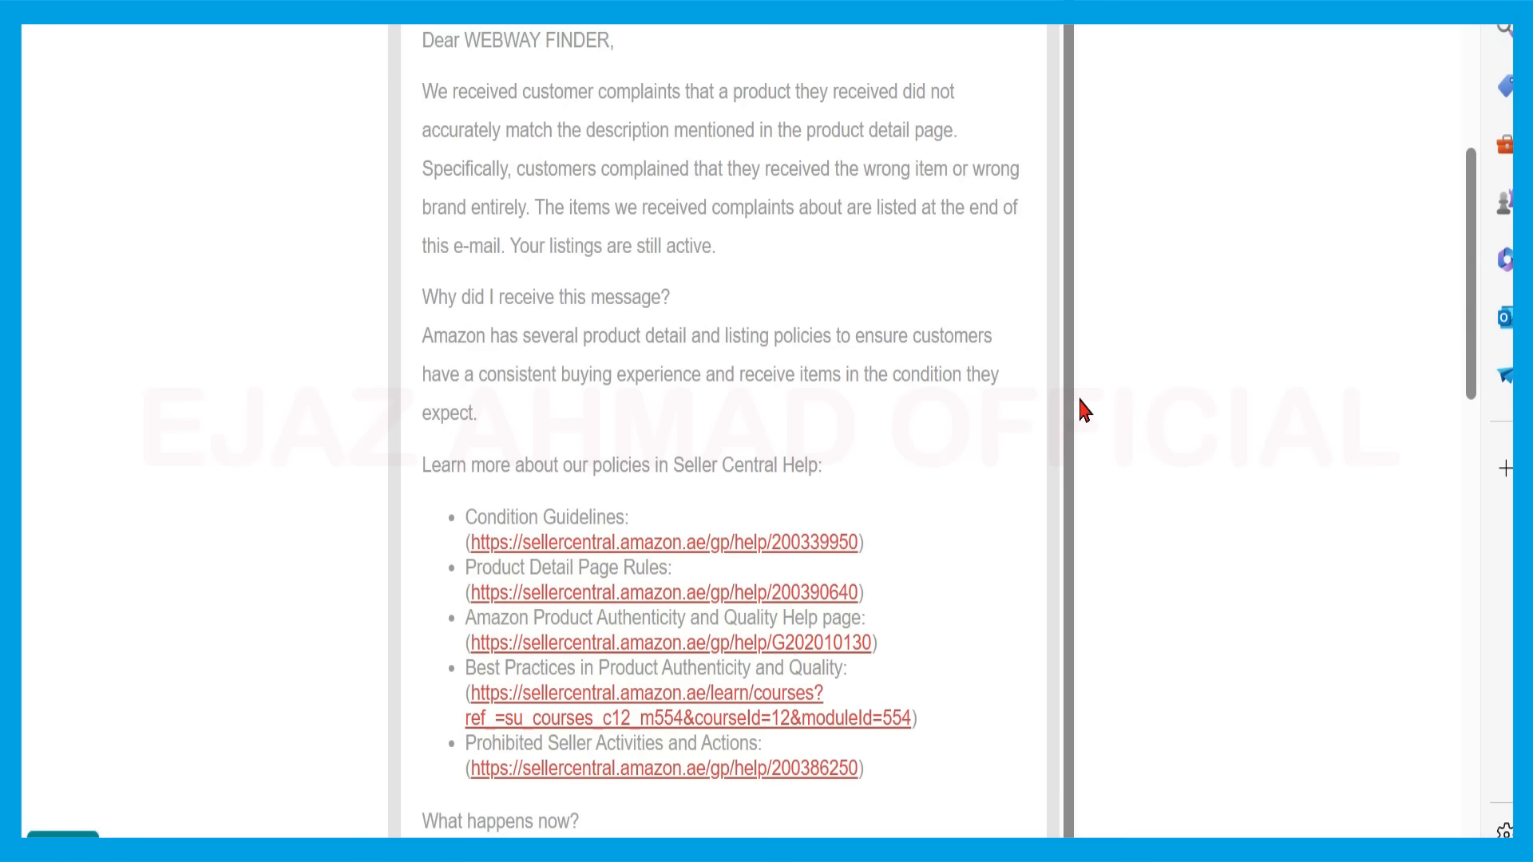
left_click_drag(1473, 329, 1473, 311)
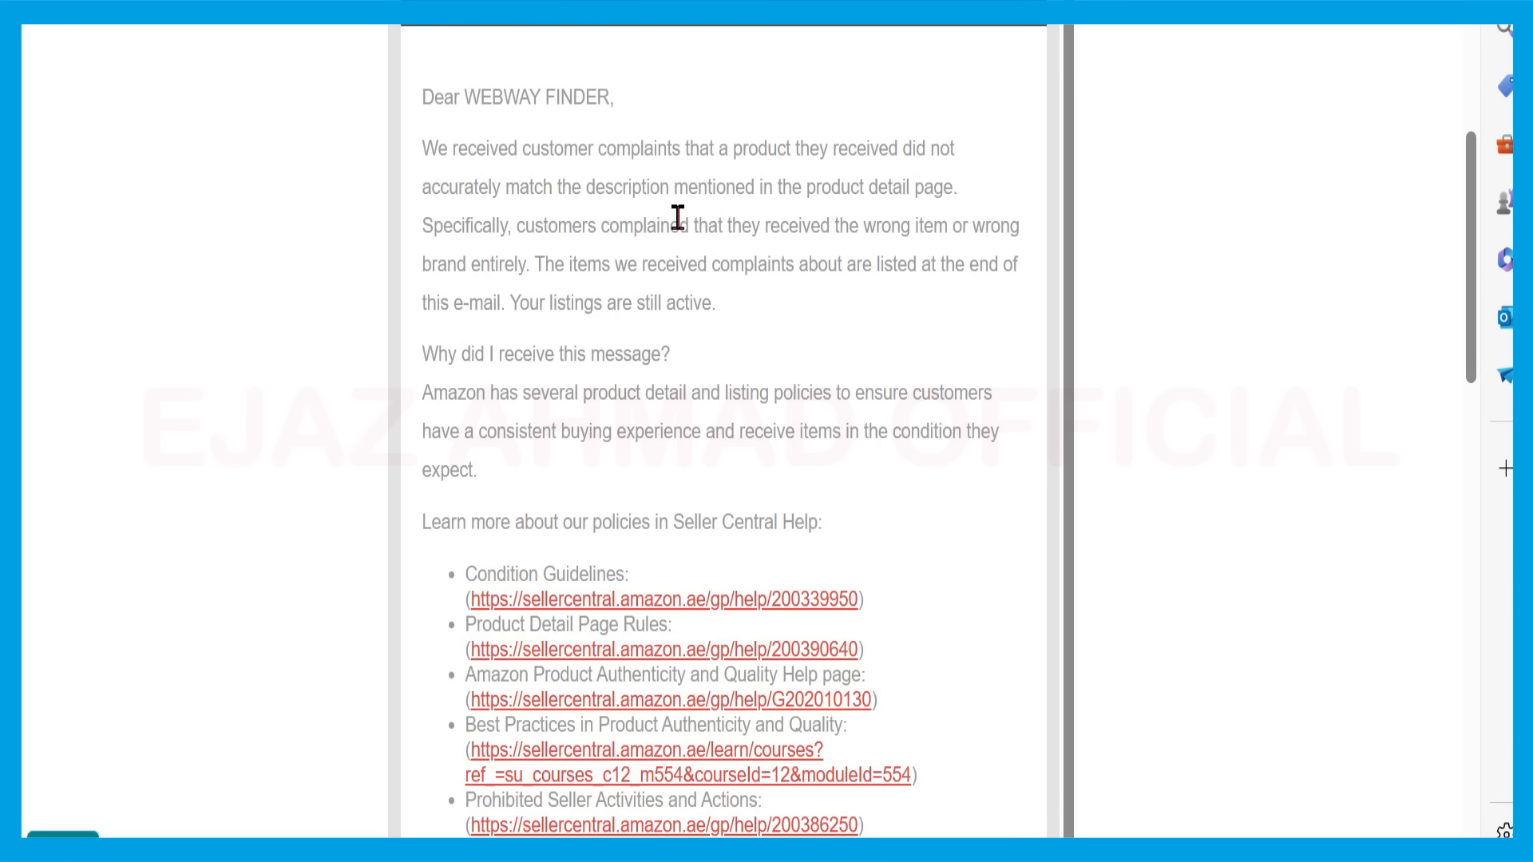
left_click_drag(425, 148, 952, 190)
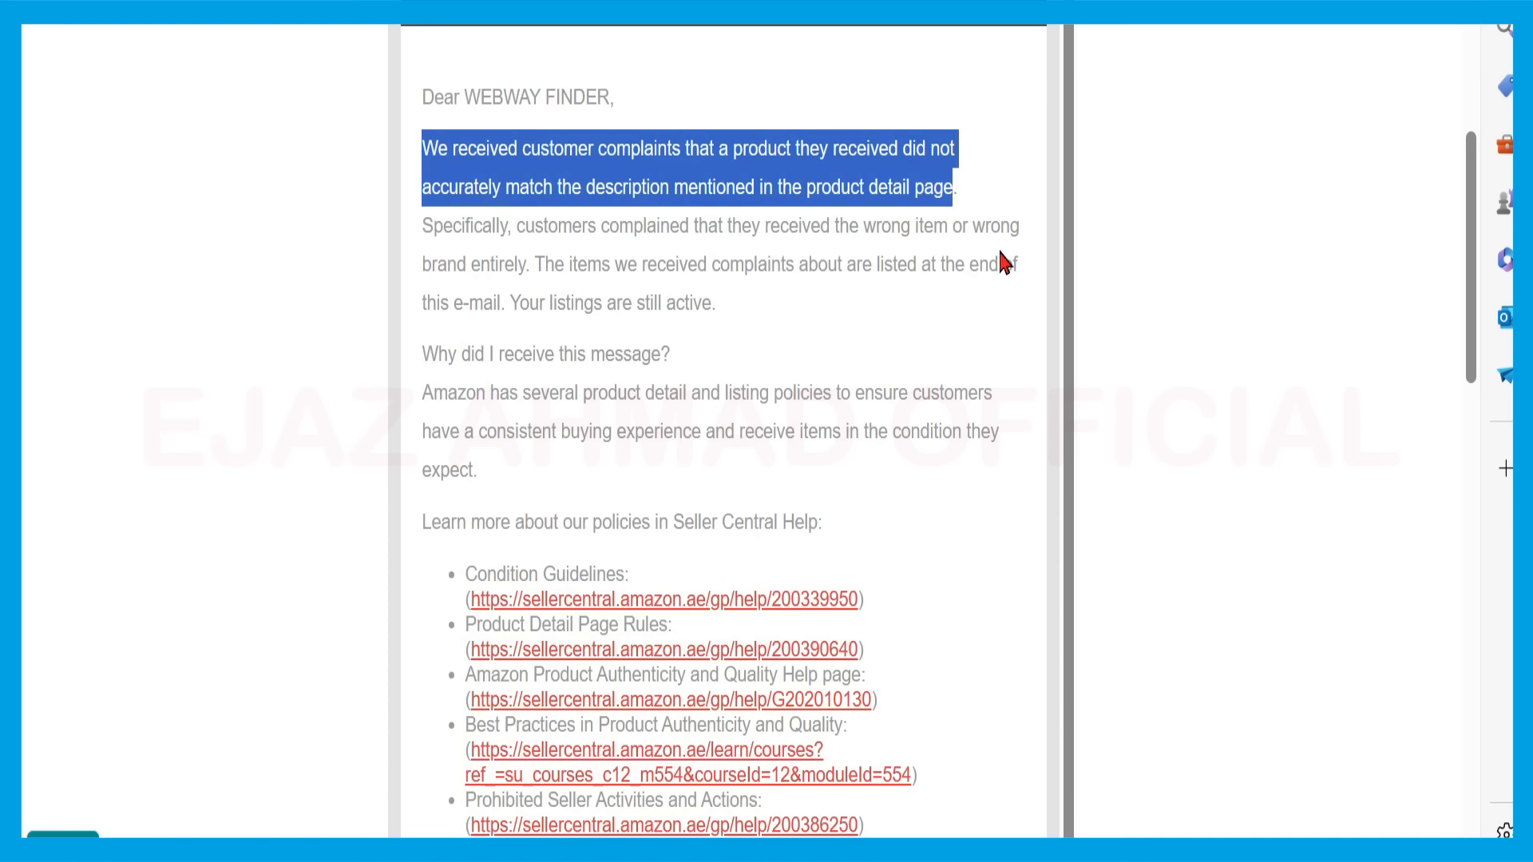
left_click(1081, 206)
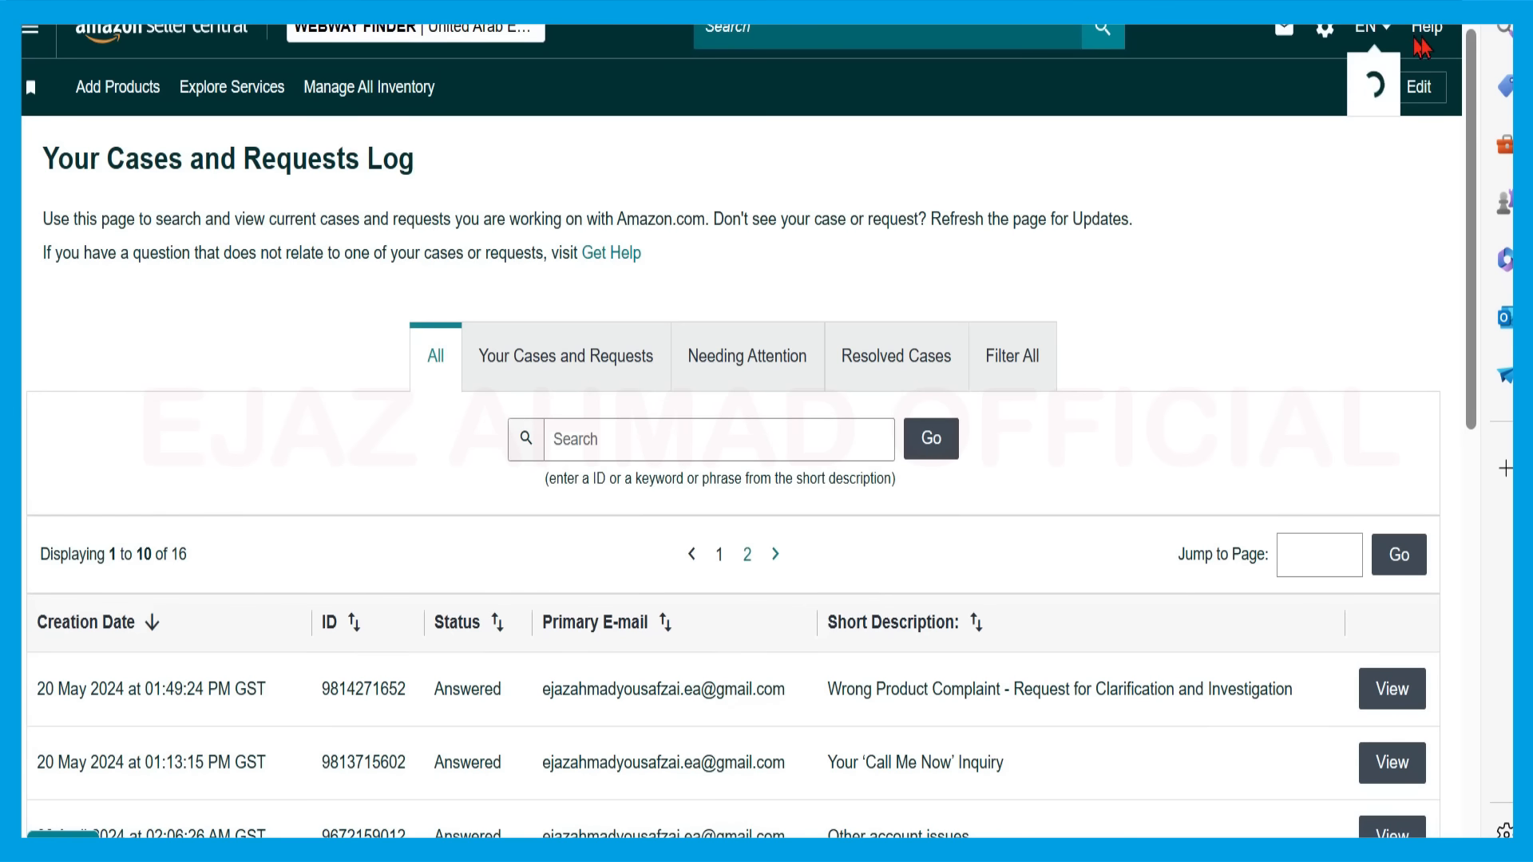
- Open the help and resources page and select FBA Returns Reimbursement as the issue to resolve
mouse_move(1443, 32)
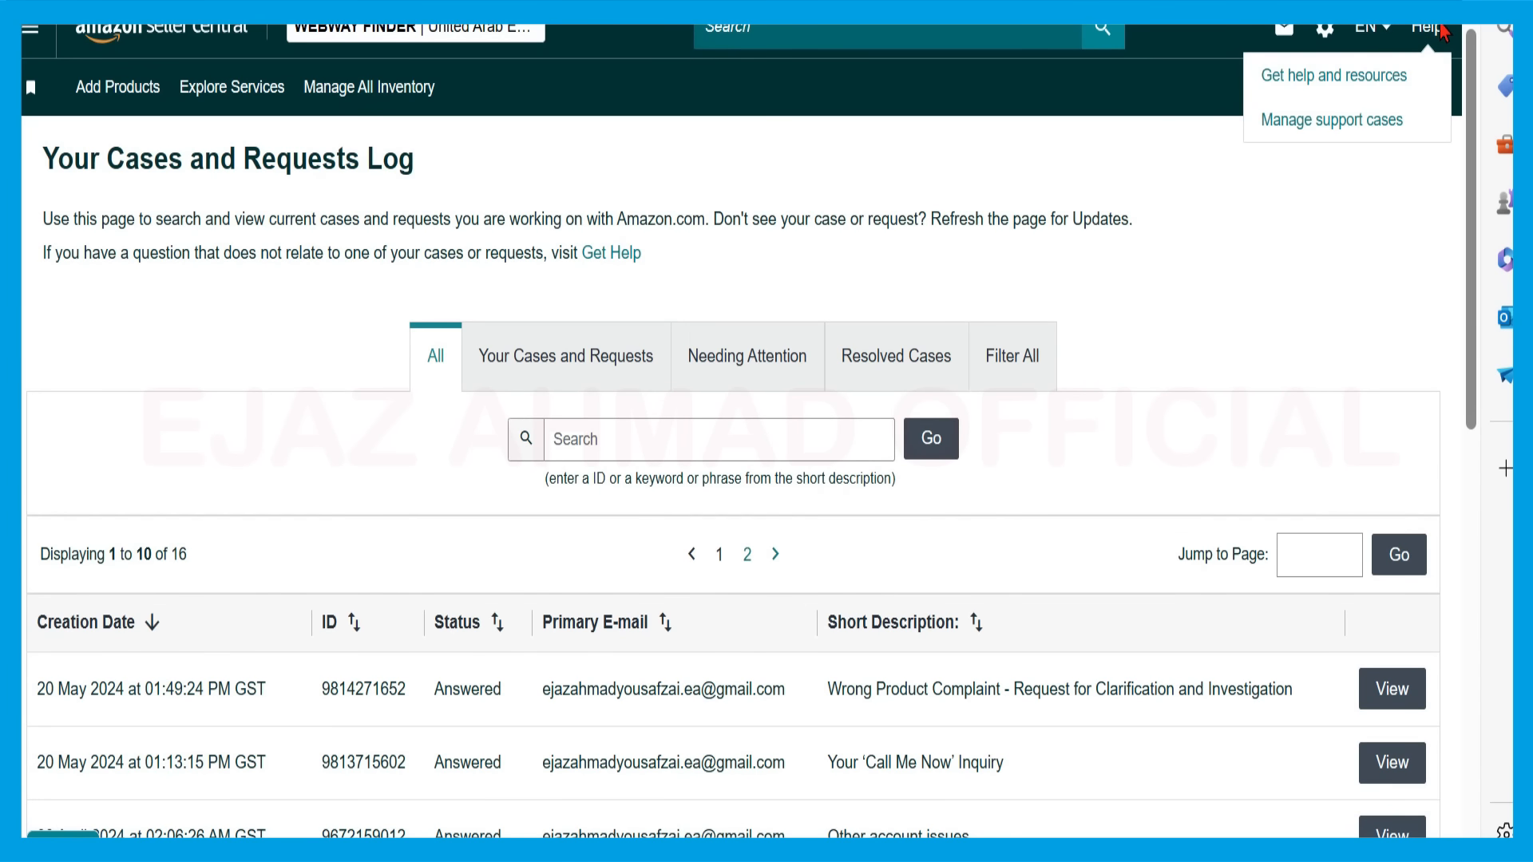
left_click(1340, 86)
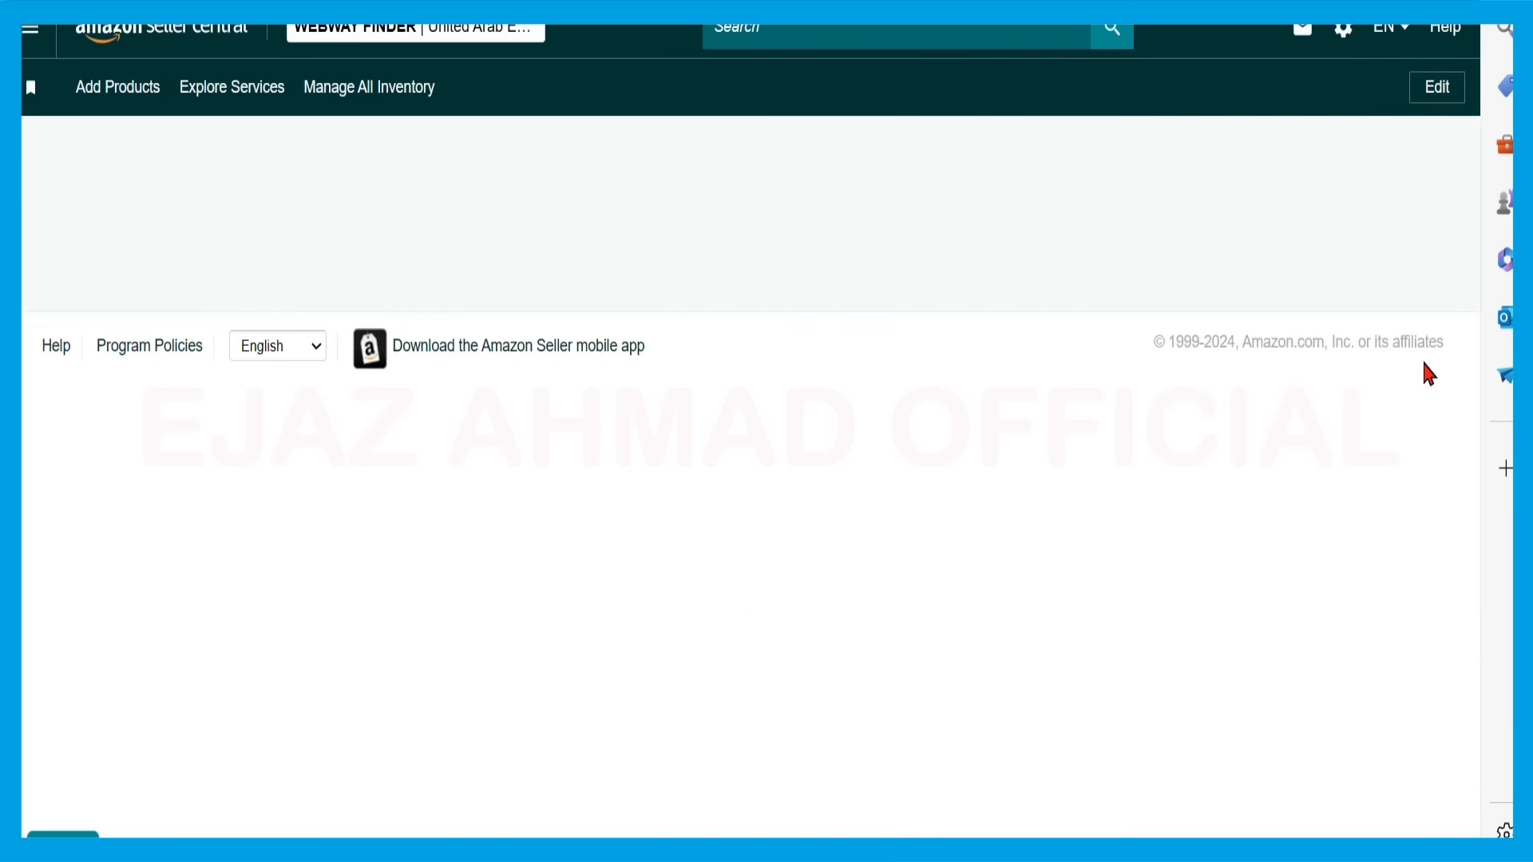
left_click_drag(1475, 423, 1469, 587)
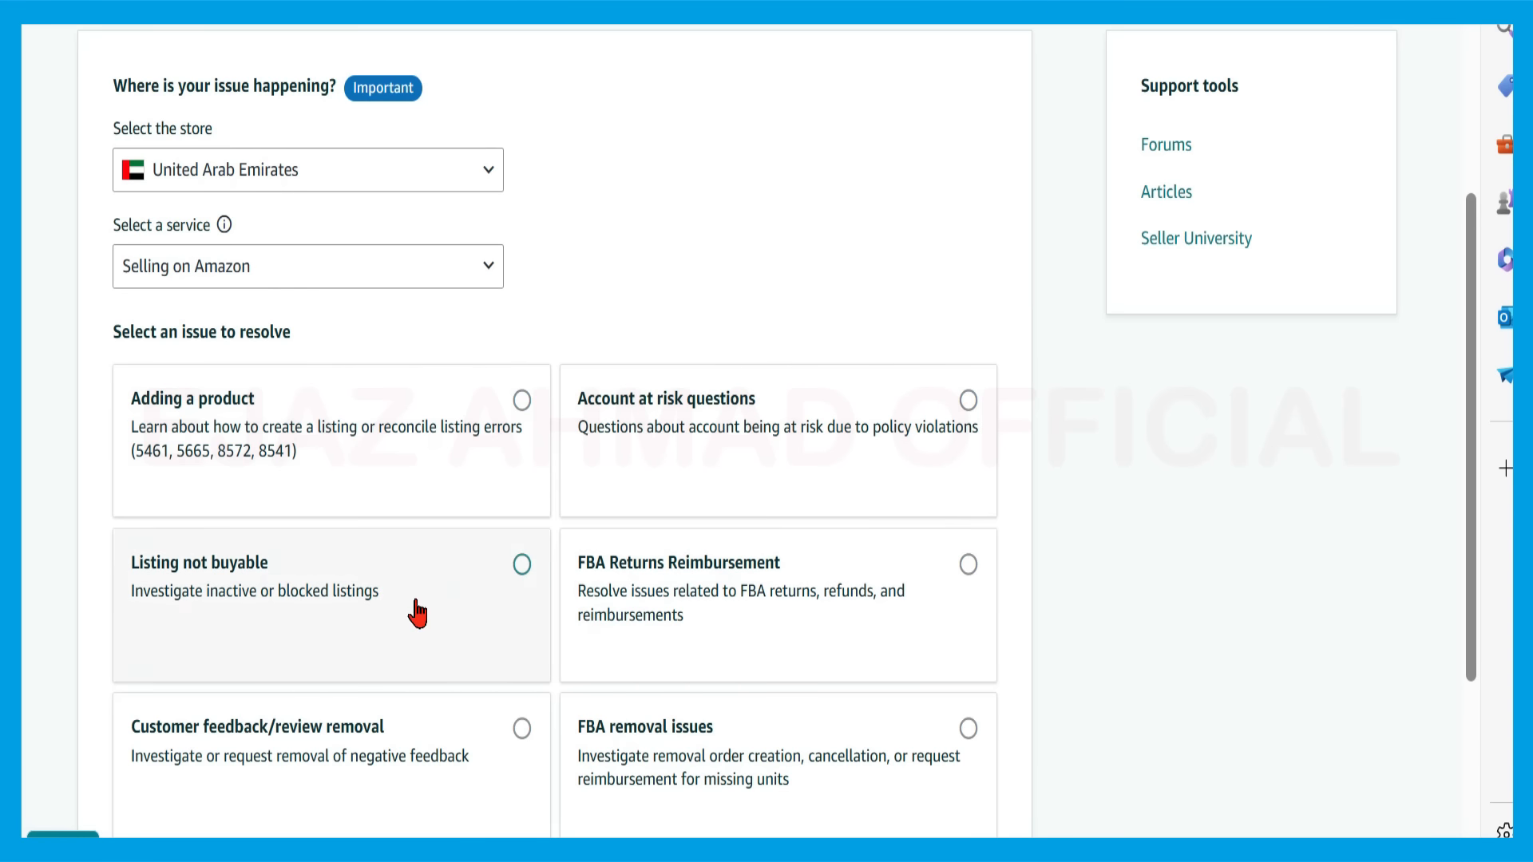
left_click_drag(1471, 530, 1475, 615)
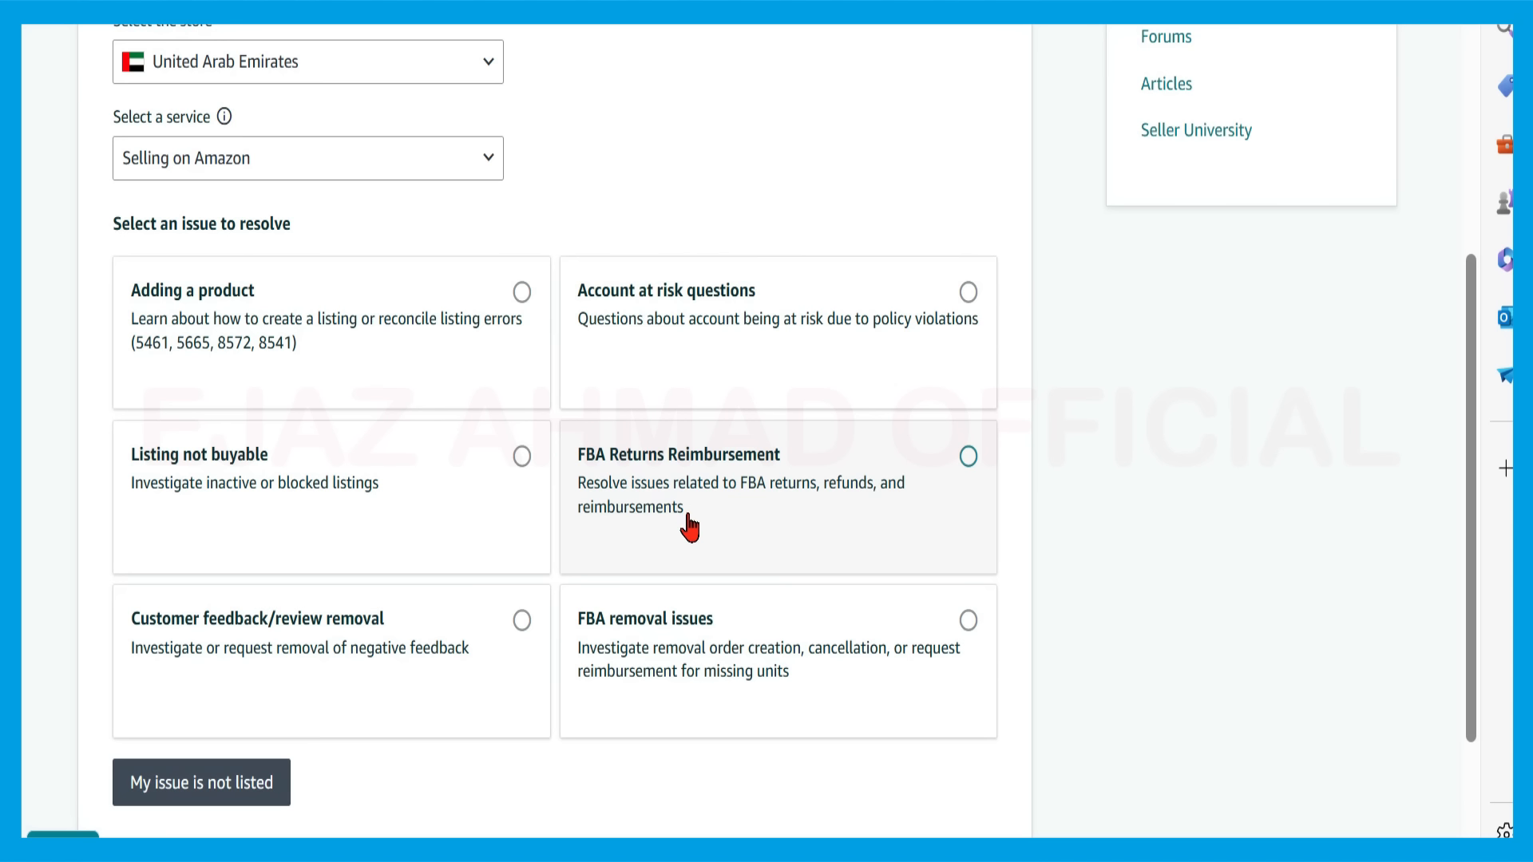
left_click(841, 515)
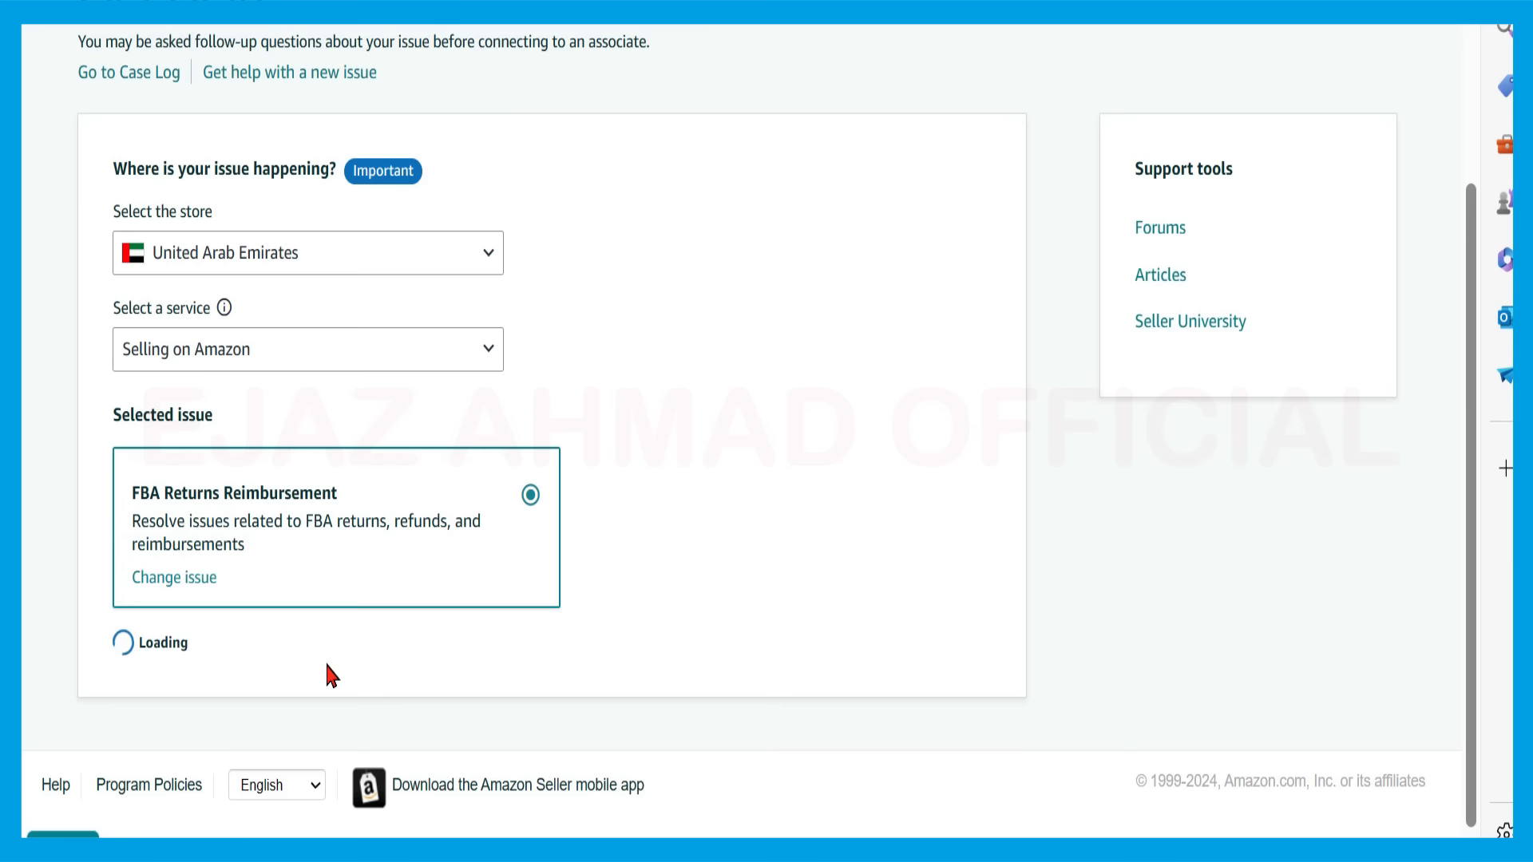
- Continue to the request's additional information section and place the cursor in the order ID field
left_click(306, 713)
left_click_drag(1469, 427, 1471, 524)
left_click(212, 665)
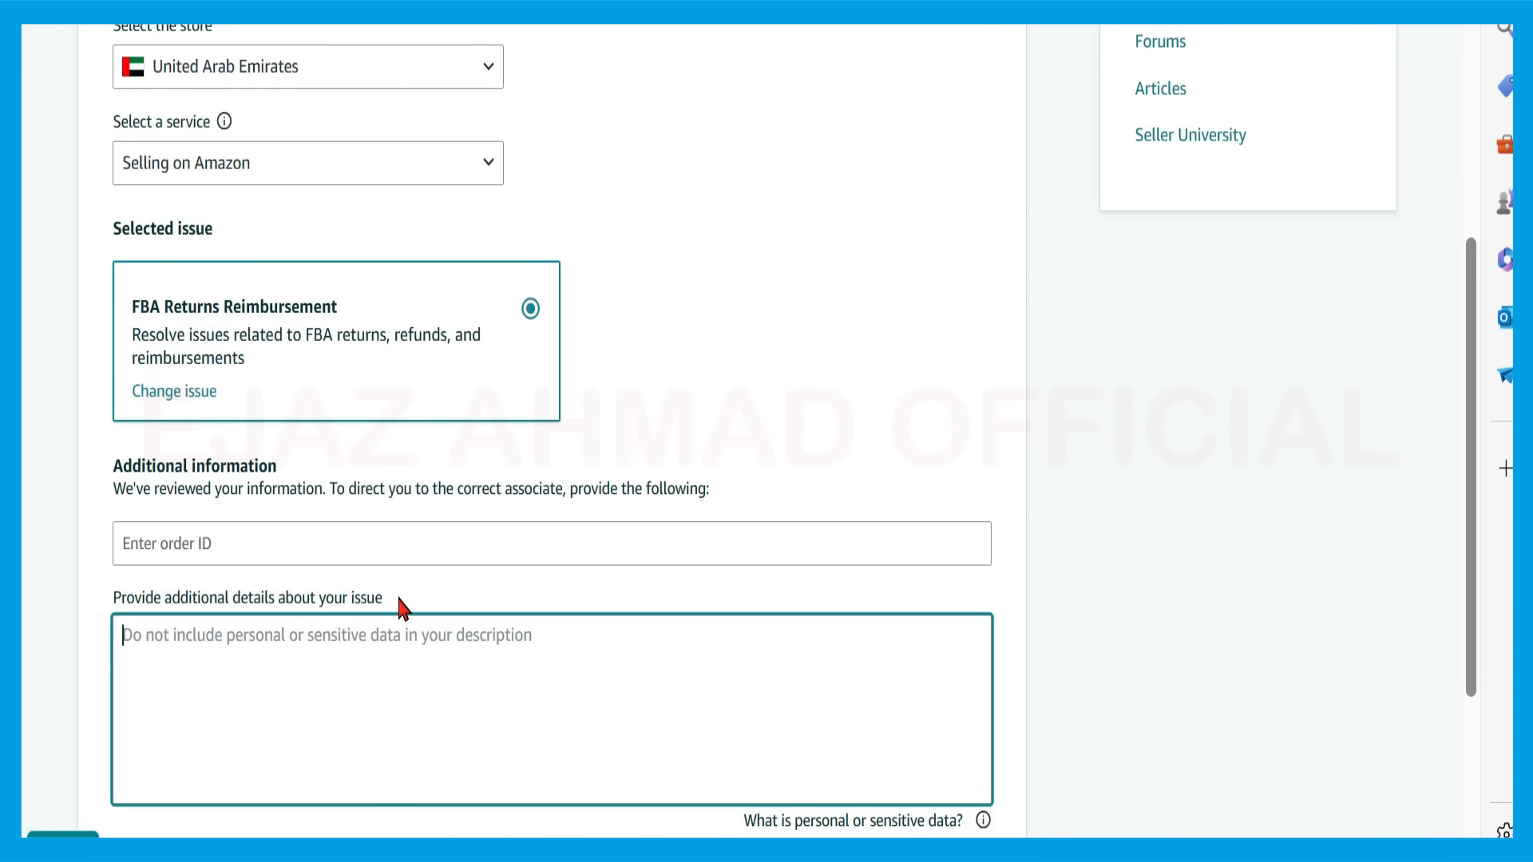
left_click(297, 525)
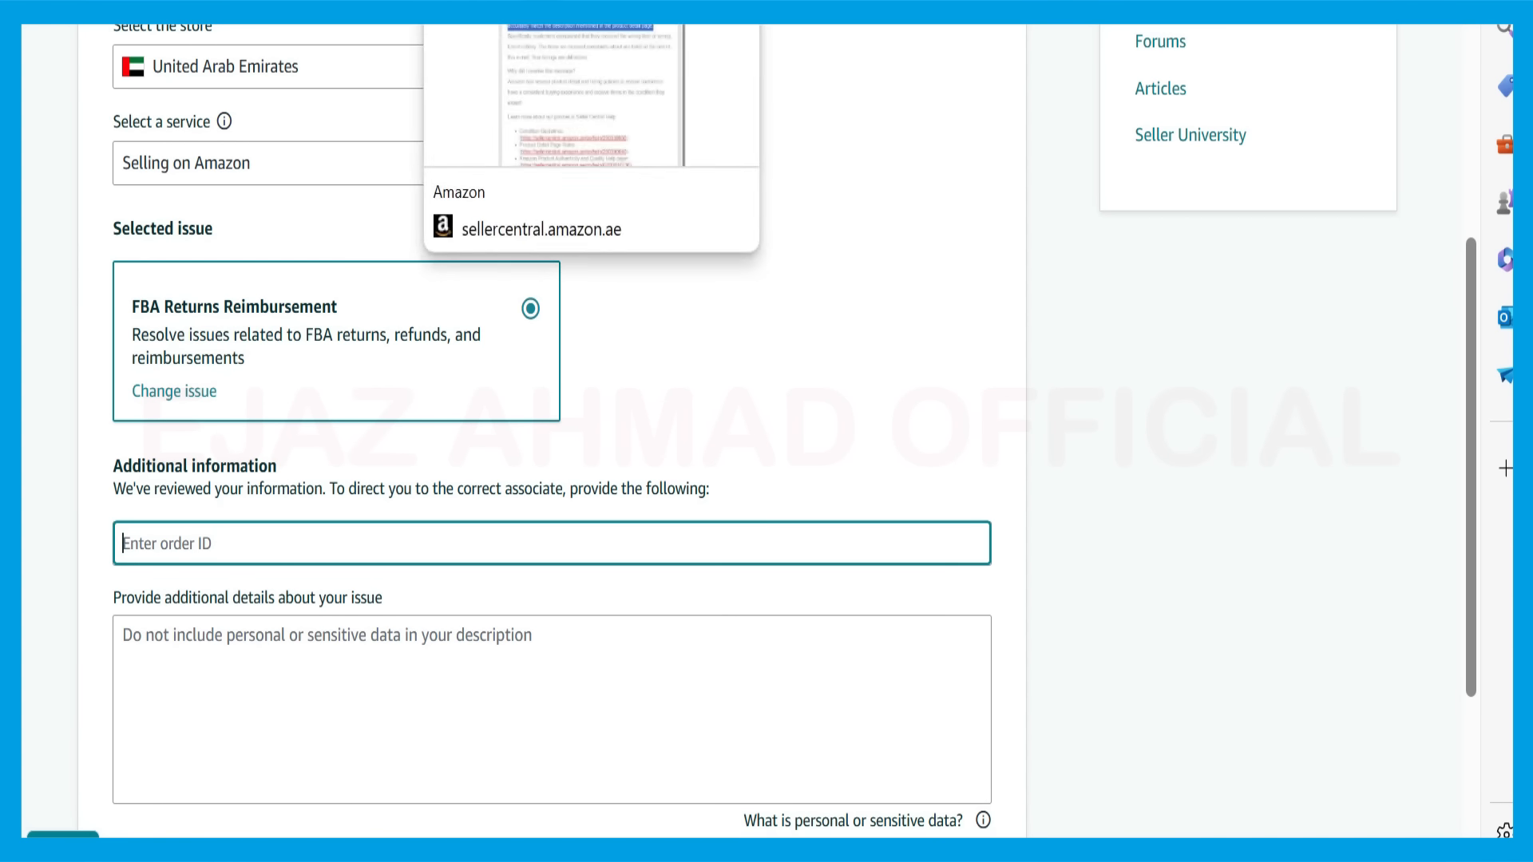
- Switch to the performance notification page, return to the Seller Central home page and open Manage Orders
left_click(483, 32)
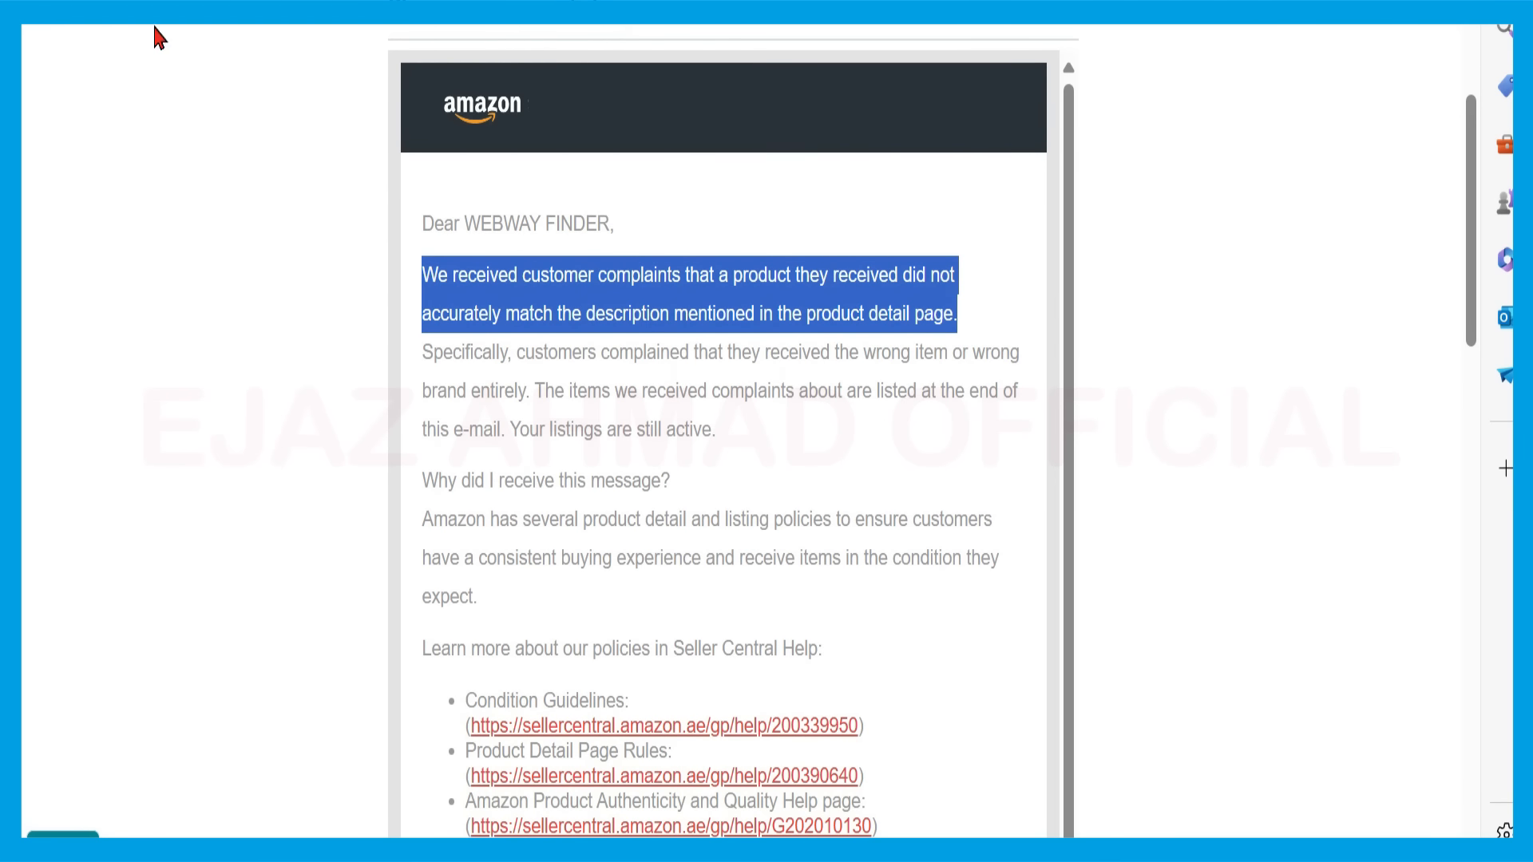
scroll(171, 151, "up", 3)
left_click(158, 86)
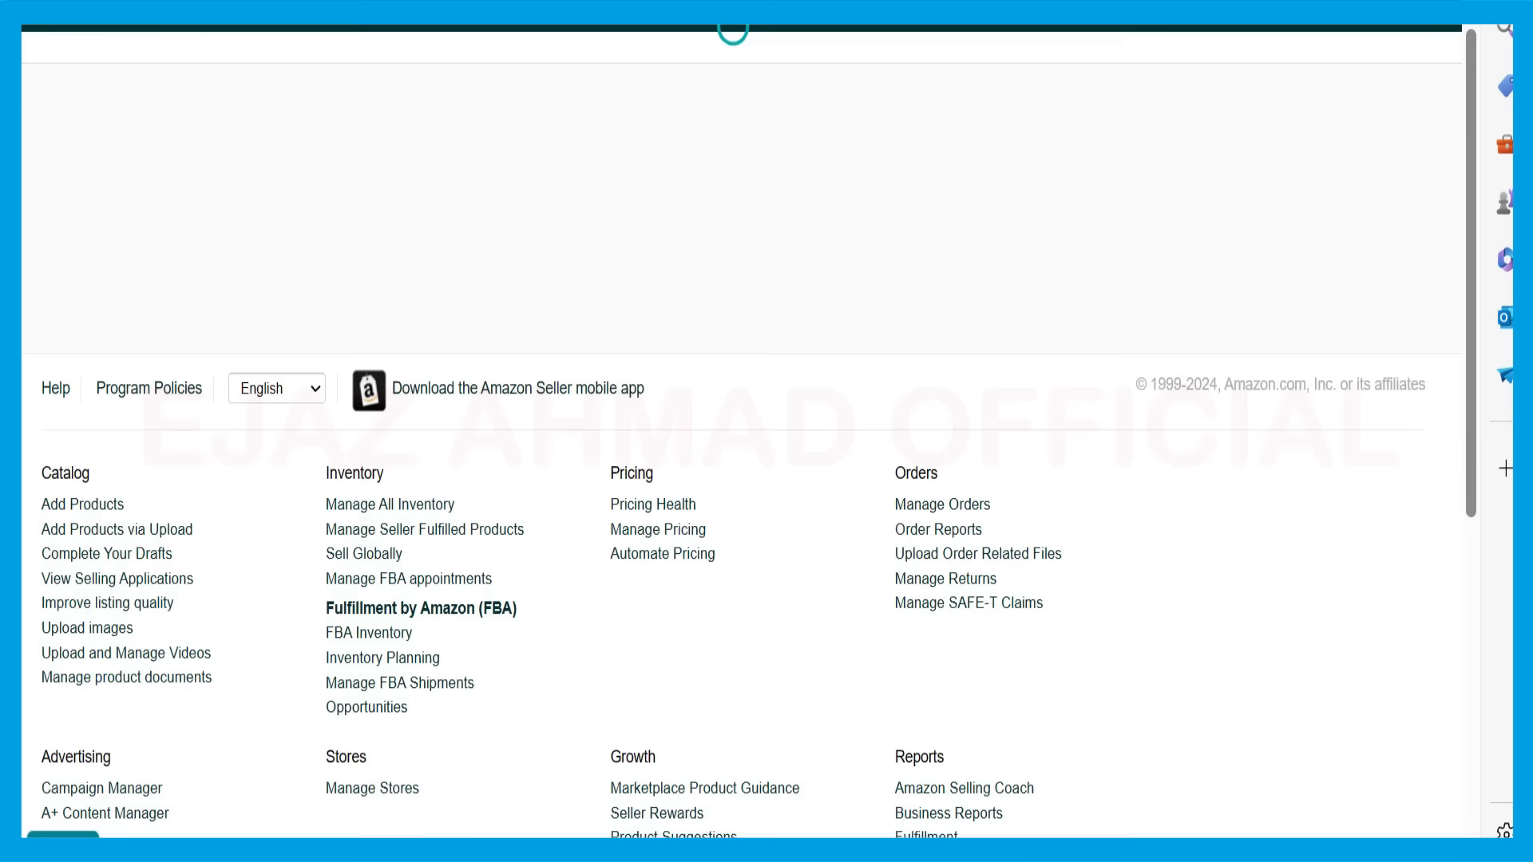
left_click(28, 29)
mouse_move(112, 320)
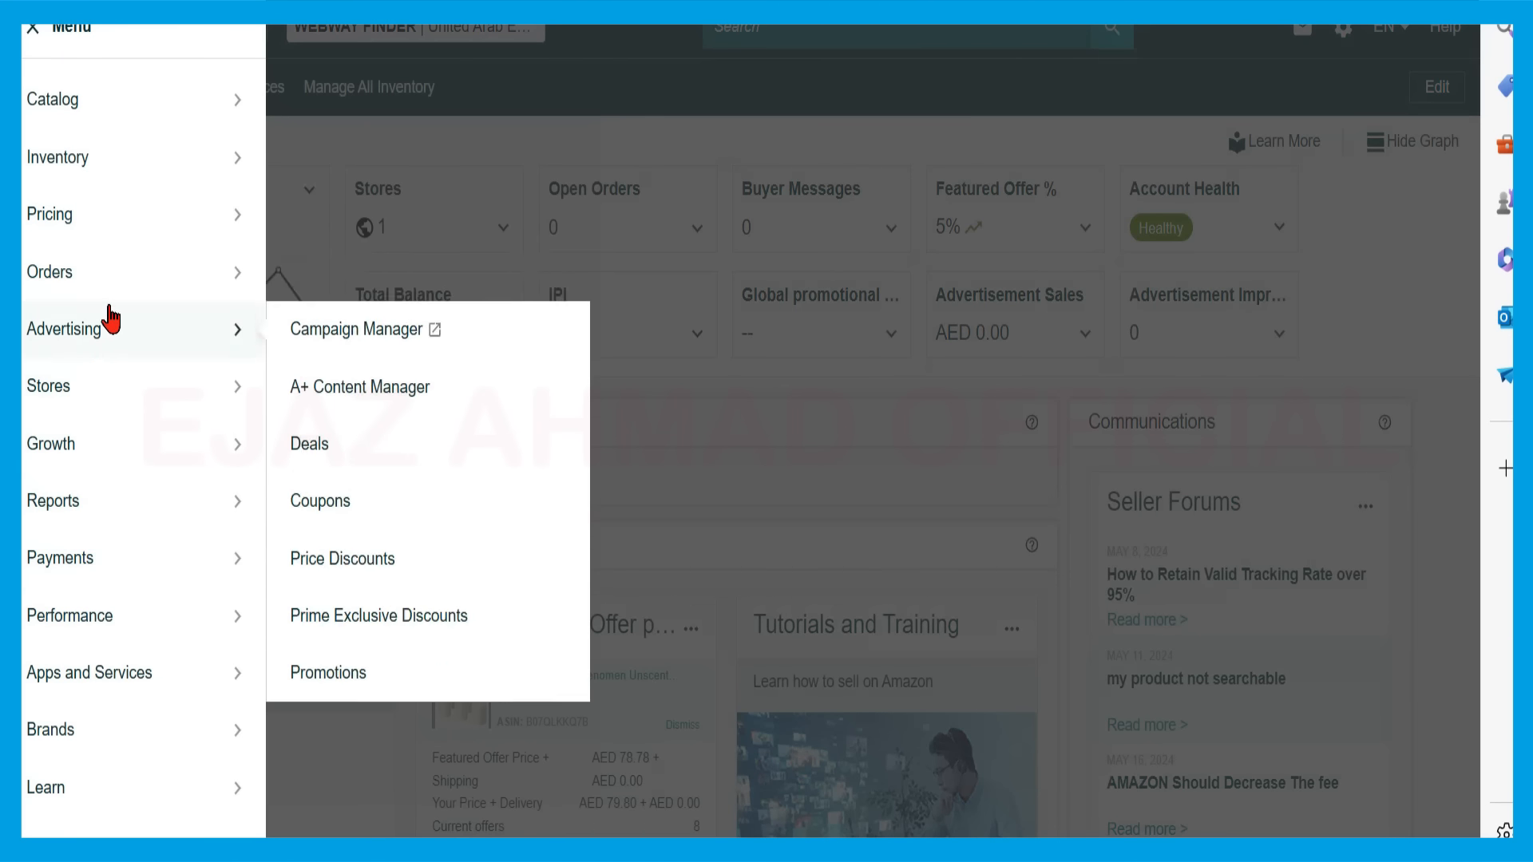
mouse_move(232, 267)
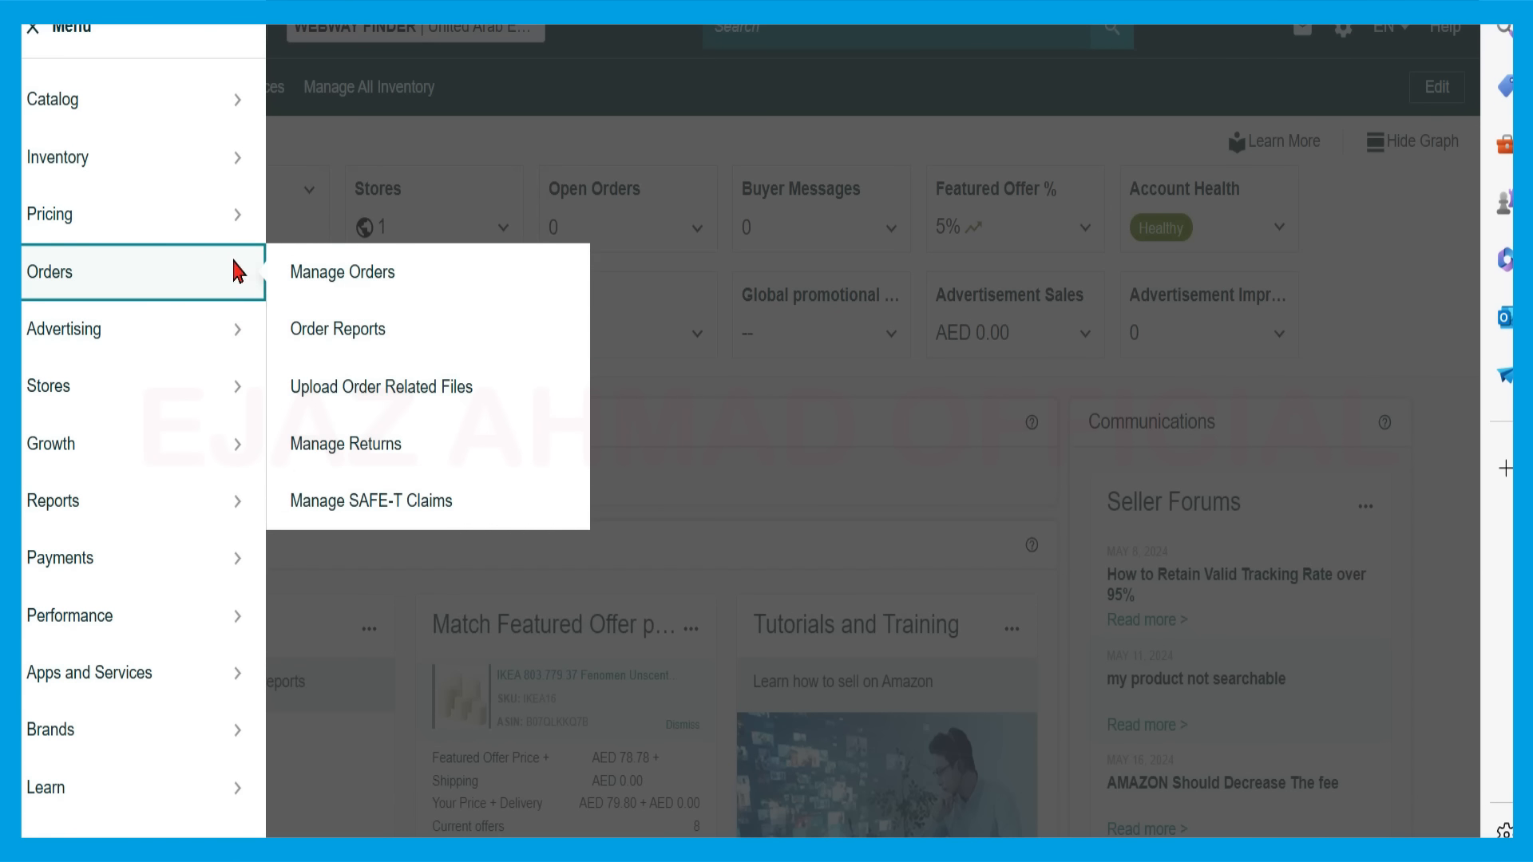
left_click(378, 276)
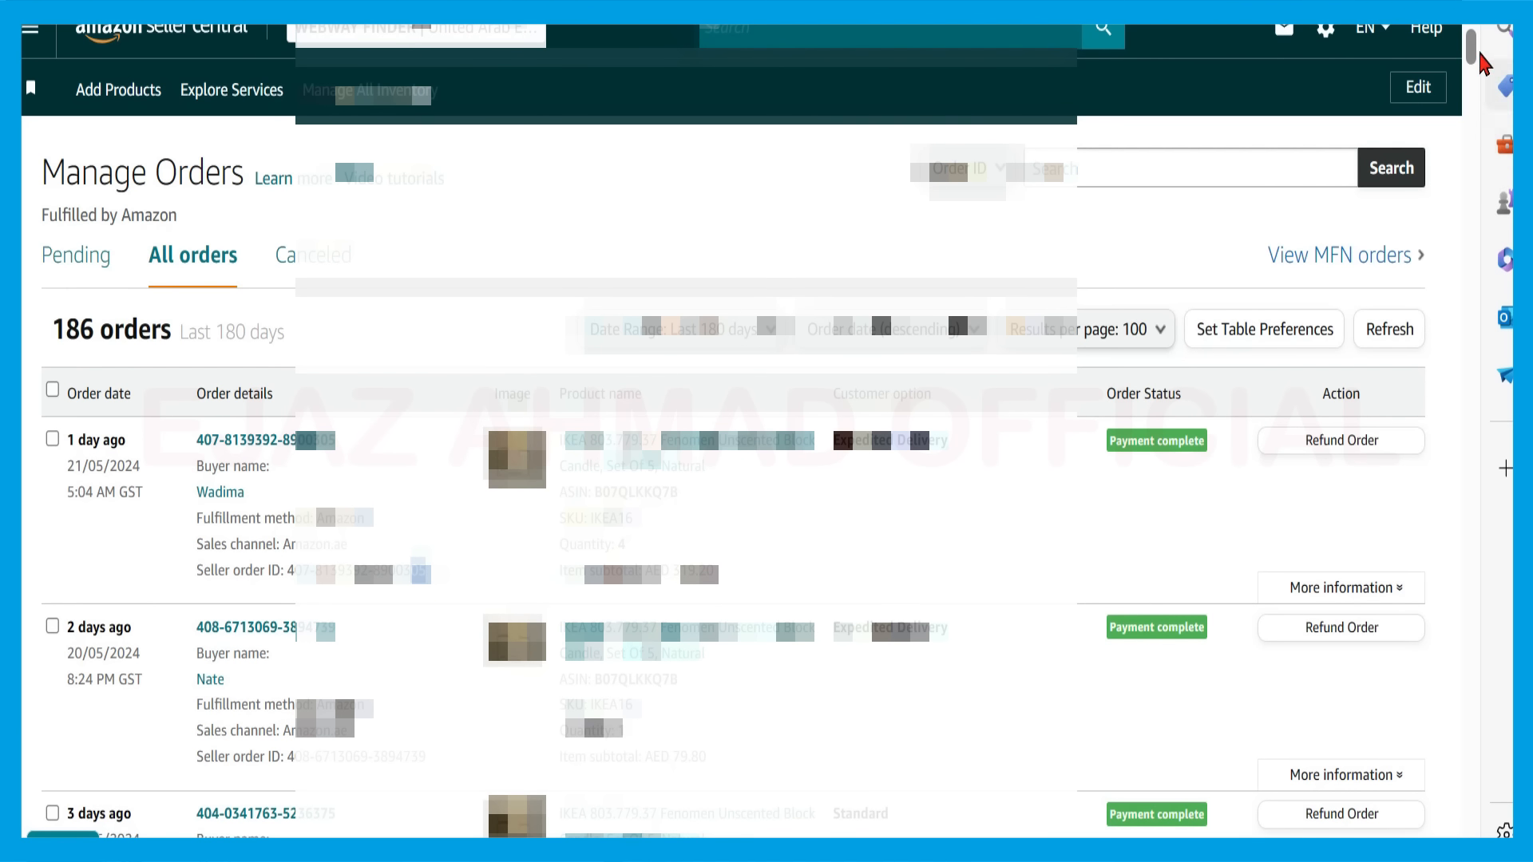
- Find the toilet brush order dated 11/05/2024 among all orders and select its seller order ID
scroll(619, 454, "down", 10)
scroll(623, 453, "down", 15)
scroll(625, 450, "up", 10)
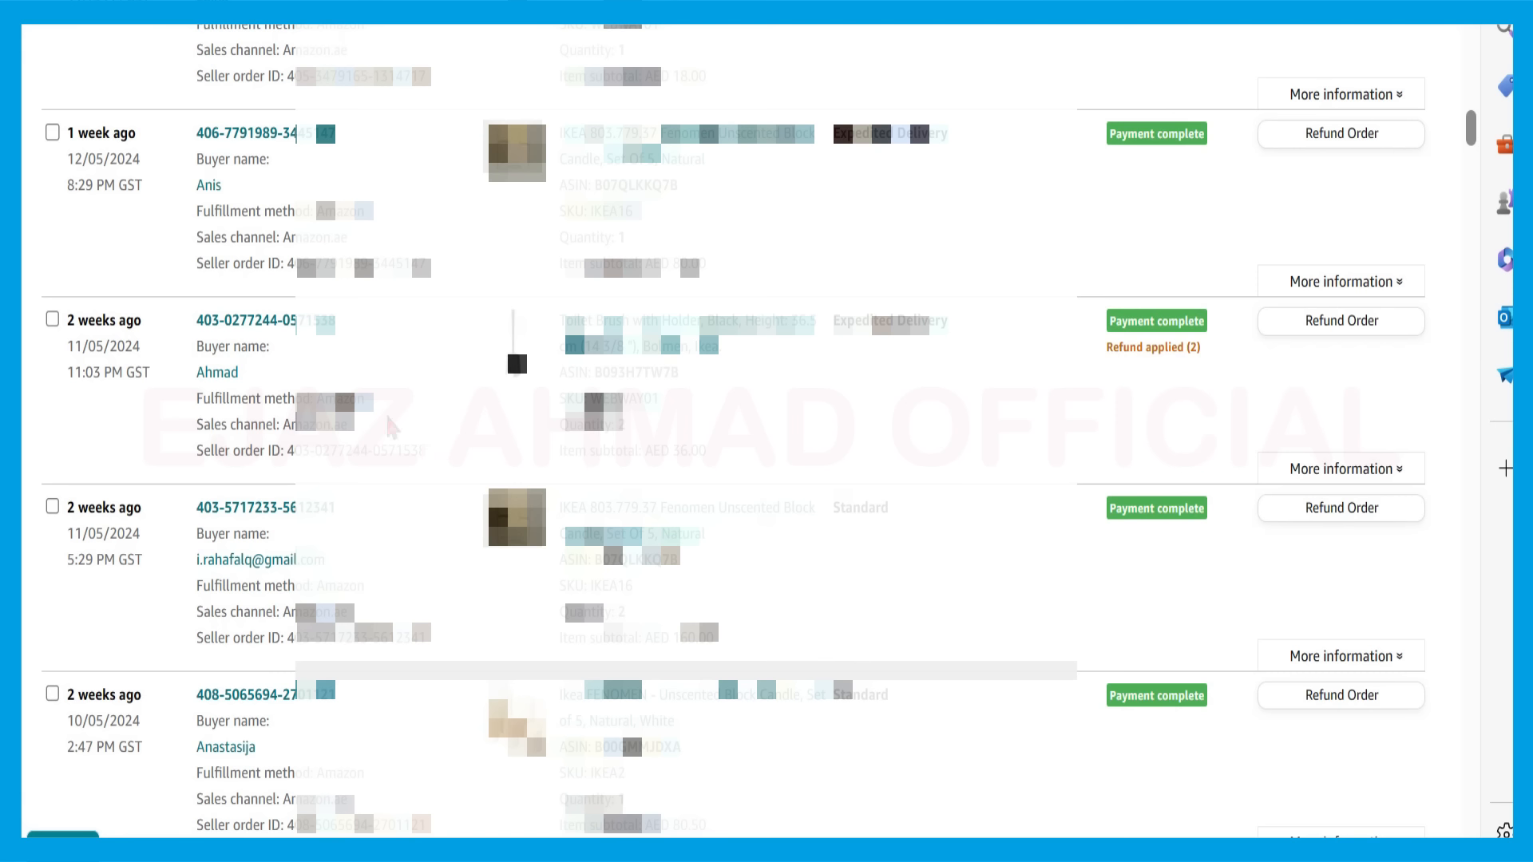
left_click_drag(441, 452, 284, 452)
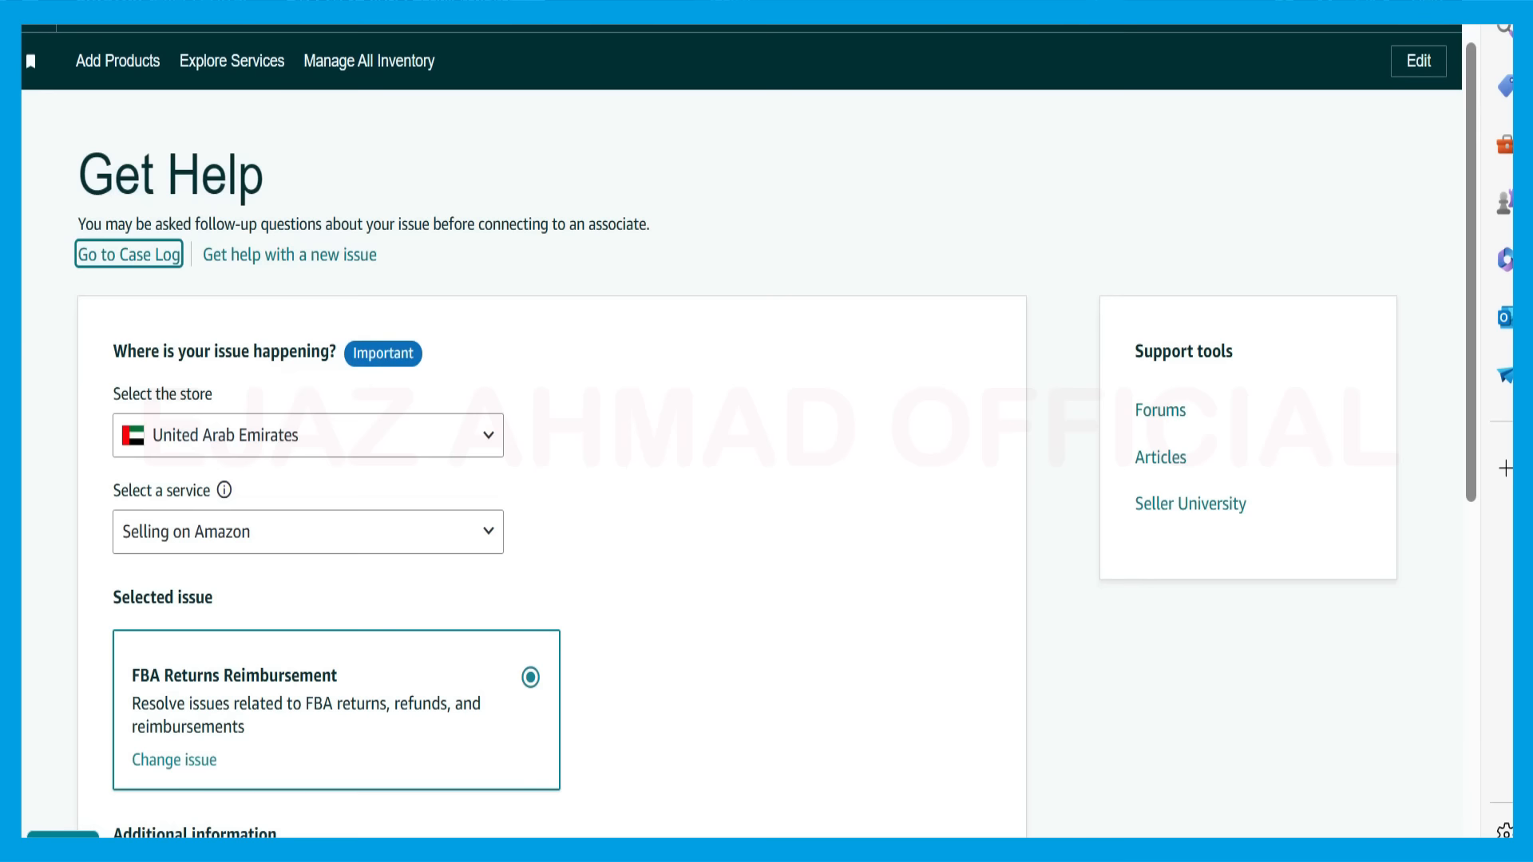
- Back in the Get Help request, select the order ID field's content and place the cursor in the issue details field
left_click_drag(1467, 417, 1195, 636)
left_click_drag(316, 592, 122, 600)
left_click(551, 651)
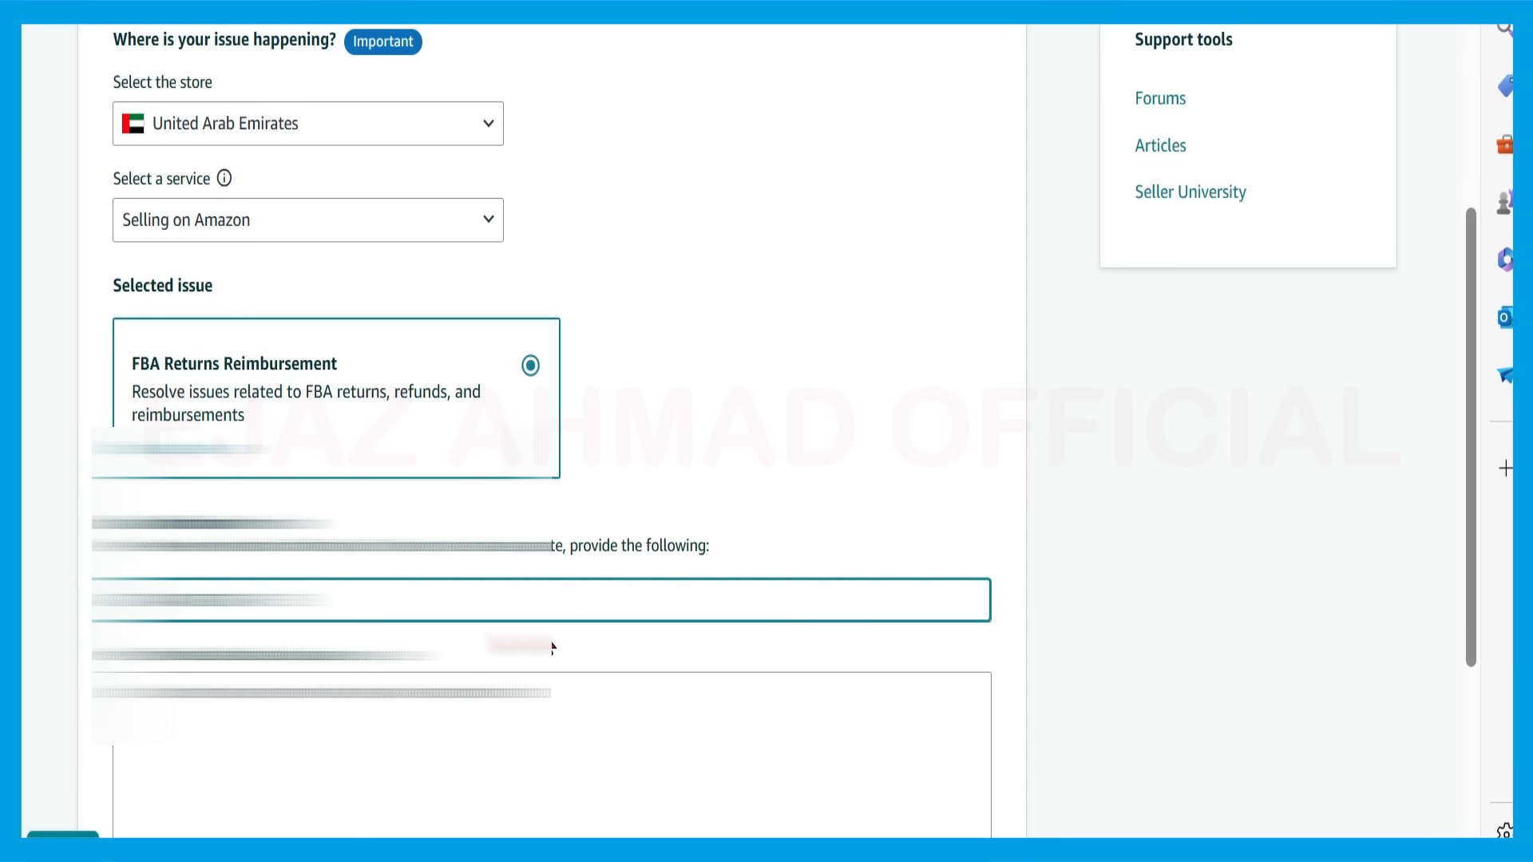
left_click(491, 688)
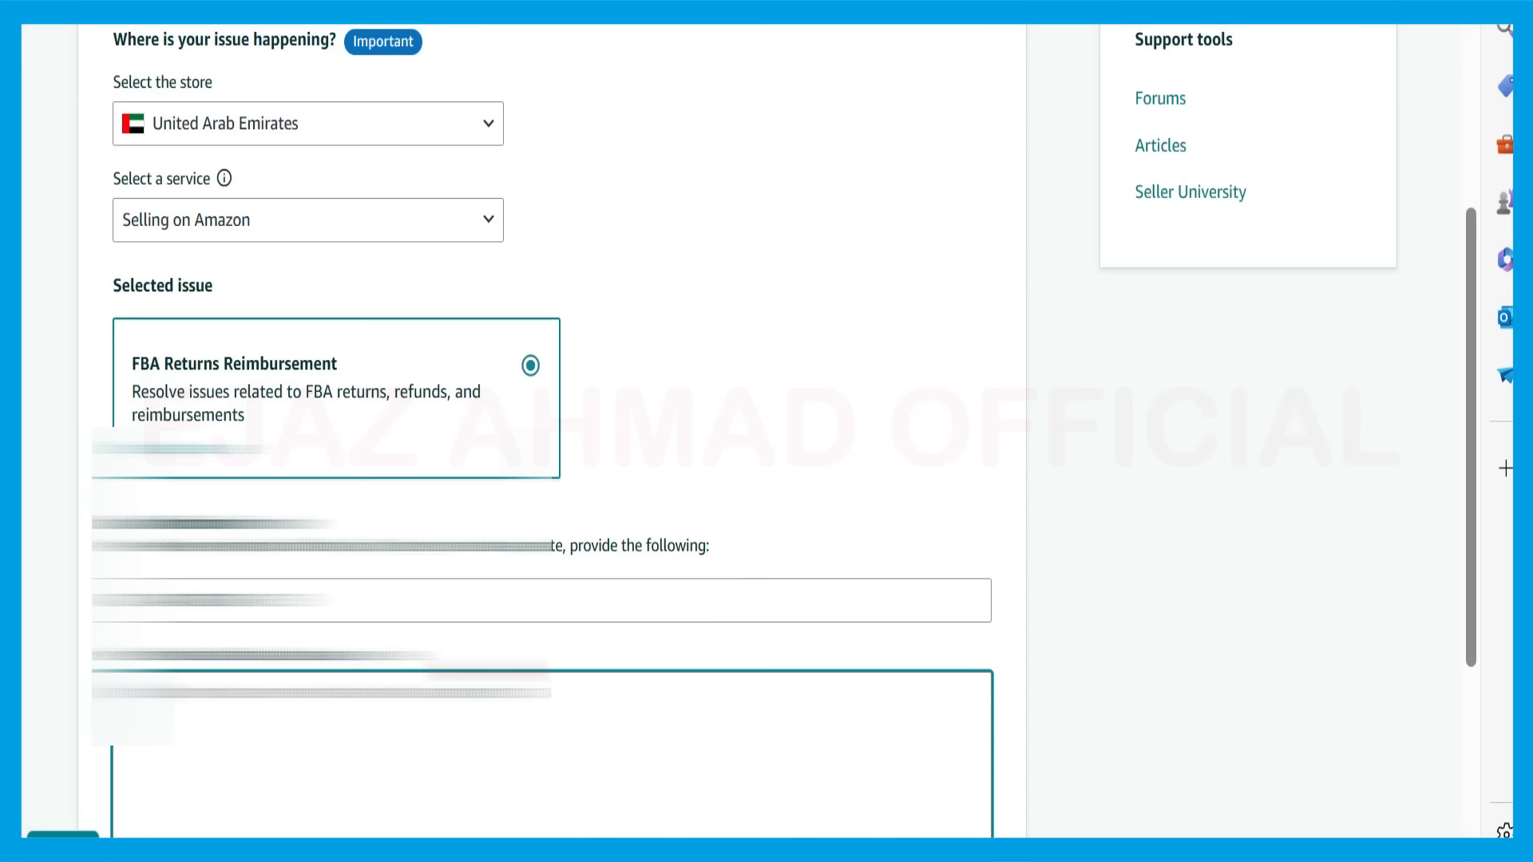
left_click_drag(1468, 312, 1453, 393)
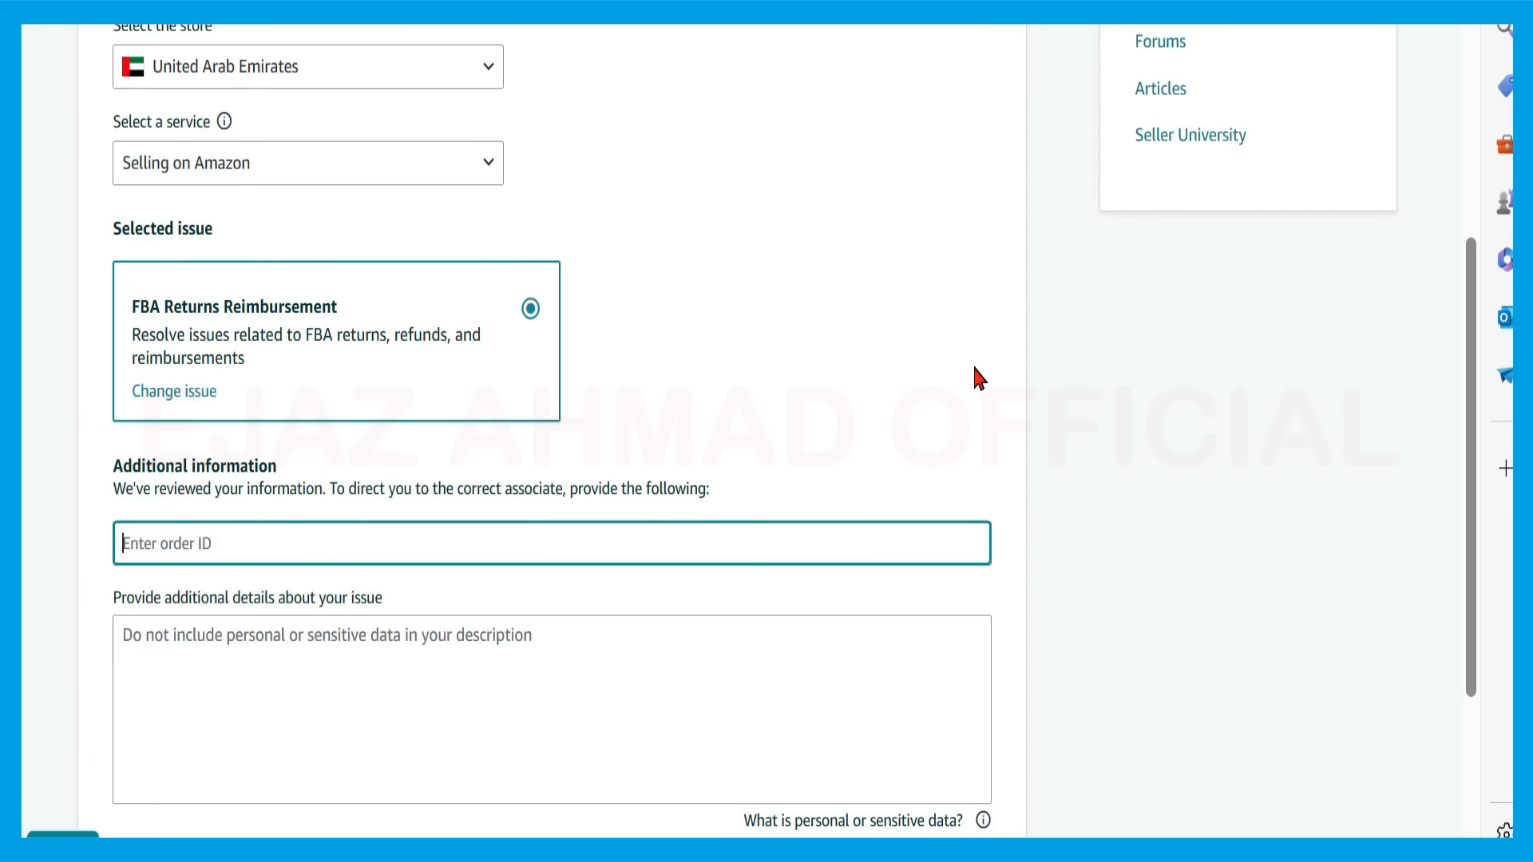
- Open the "Wrong Product Complaint - Request for Clarification and Investigation" case from the case log and go to its earliest messages
scroll(726, 379, "up", 5)
left_click(156, 284)
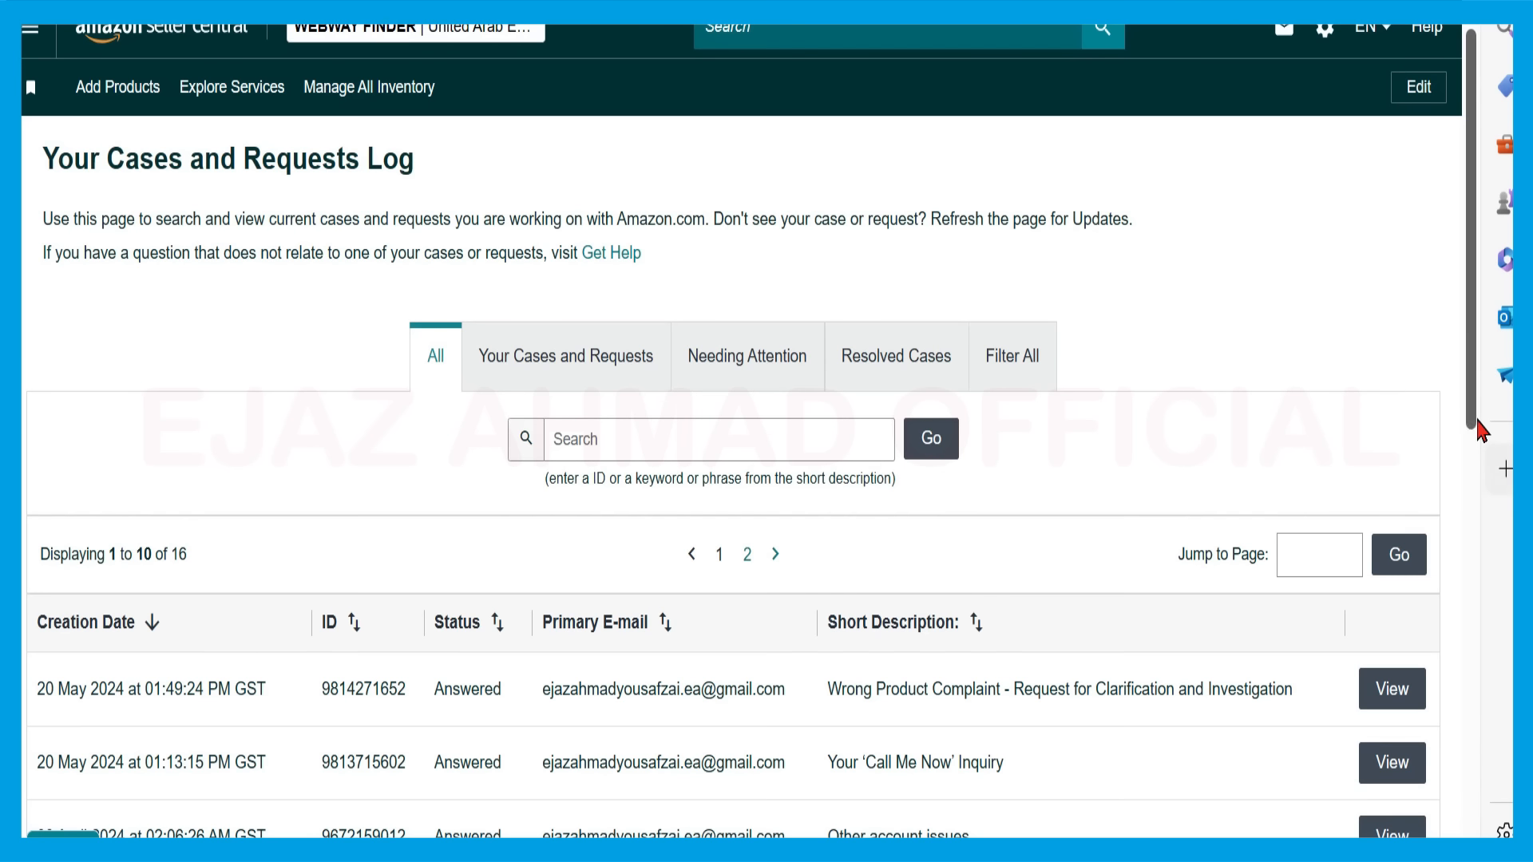
left_click(1396, 687)
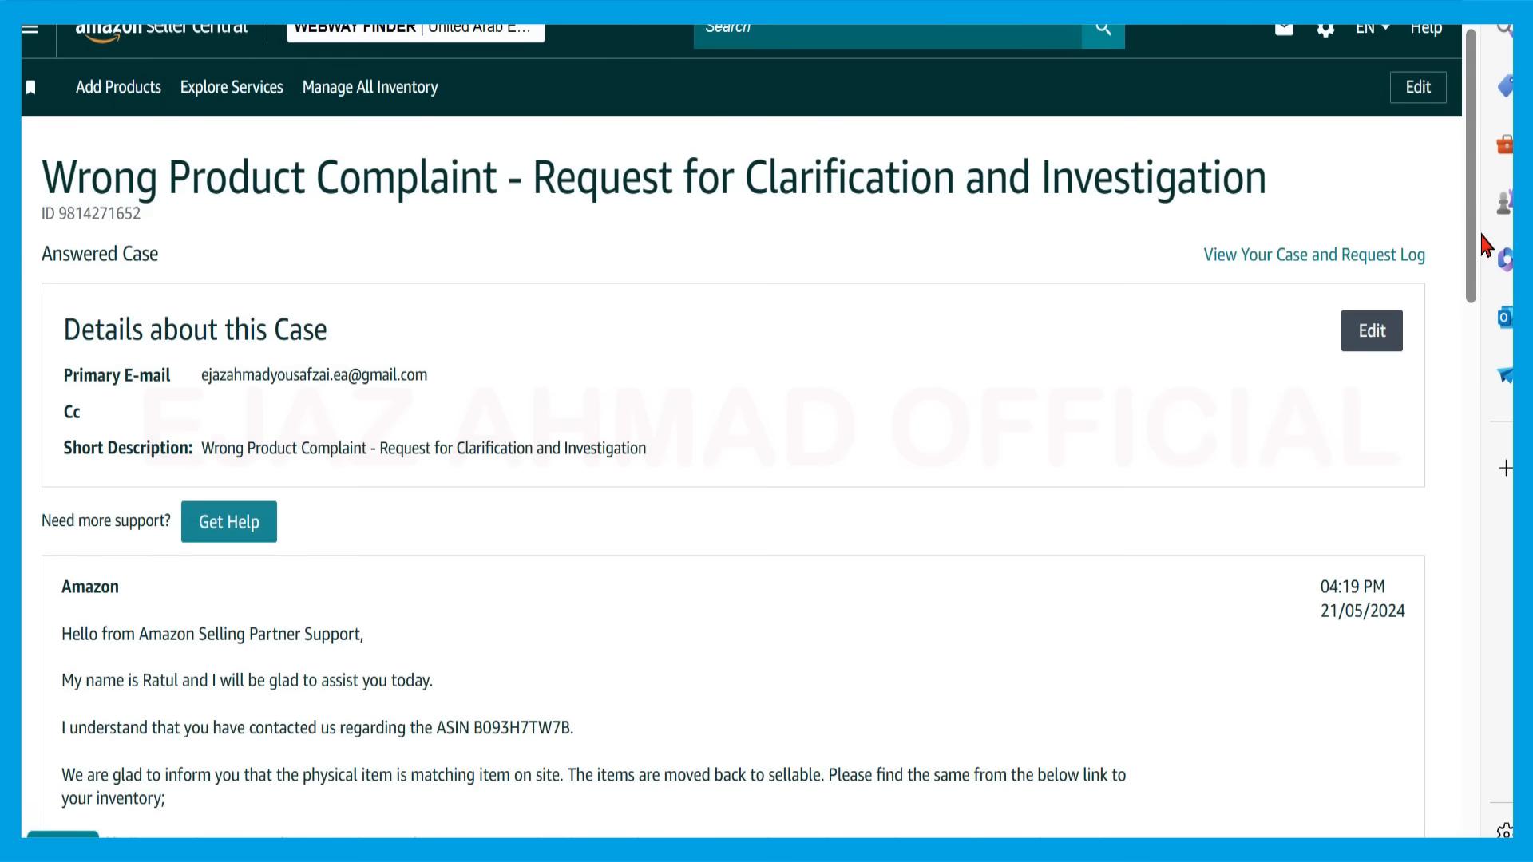
left_click_drag(1471, 264, 1472, 788)
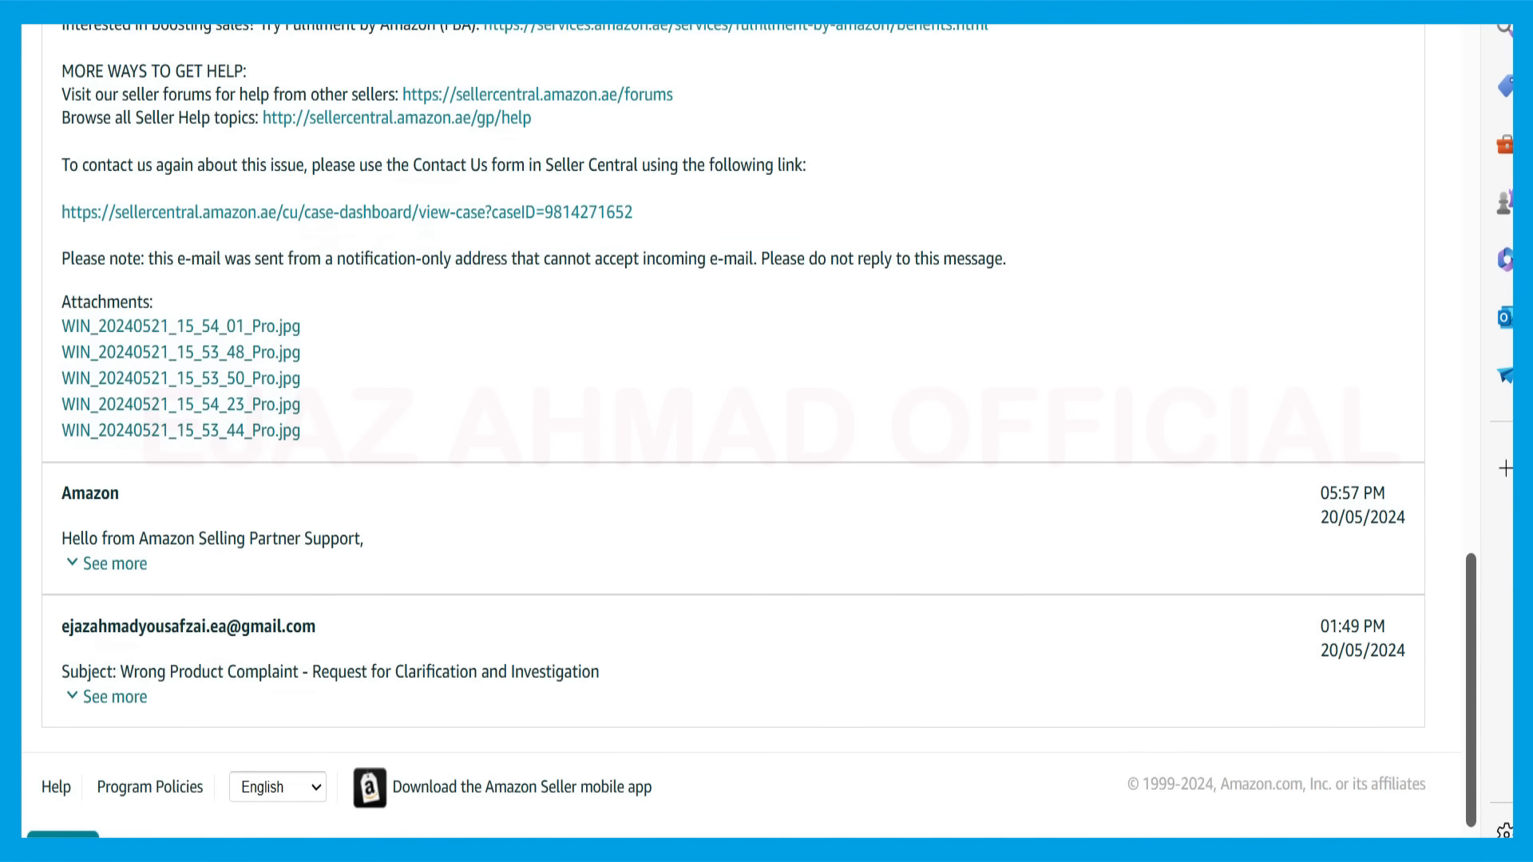
- Expand the original complaint message sent on 20/05/2024 at 01:49 PM and read its text, highlighting the greeting and the ASIN sentence
left_click(120, 698)
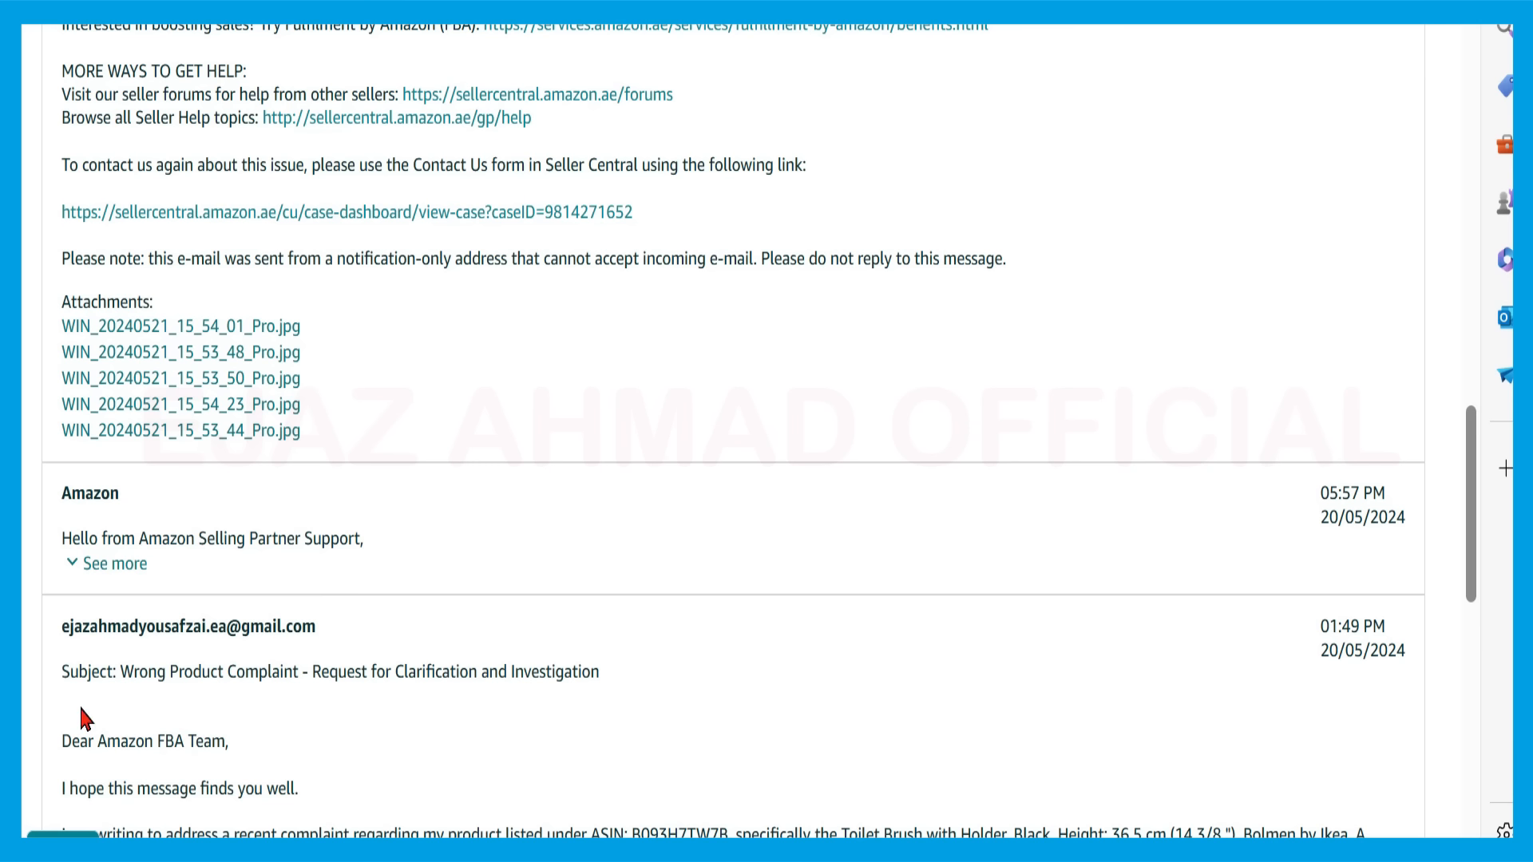
left_click_drag(231, 743, 61, 742)
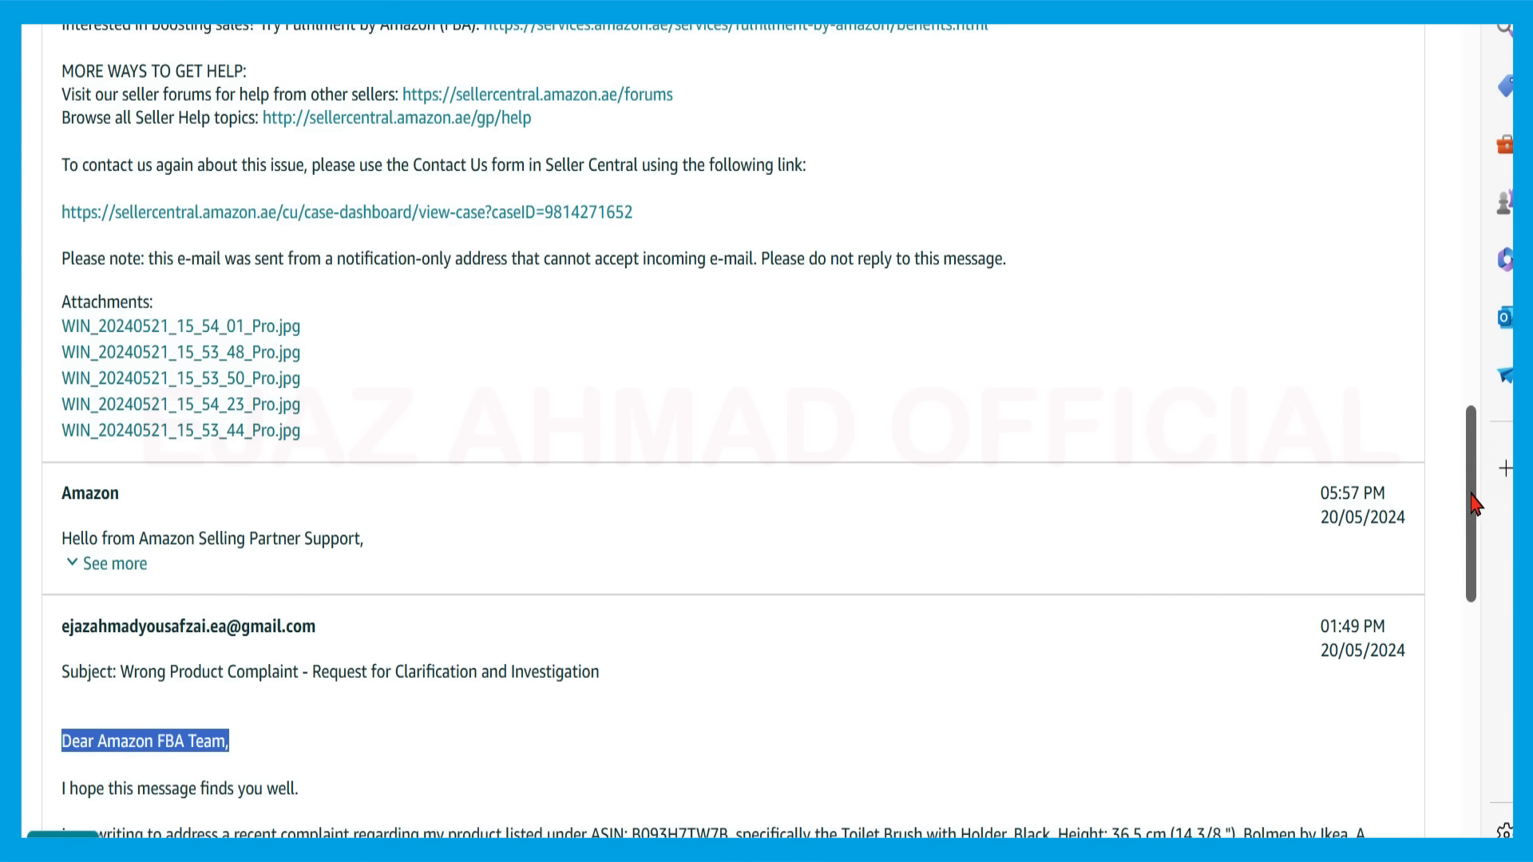
scroll(1473, 503, "down", 4)
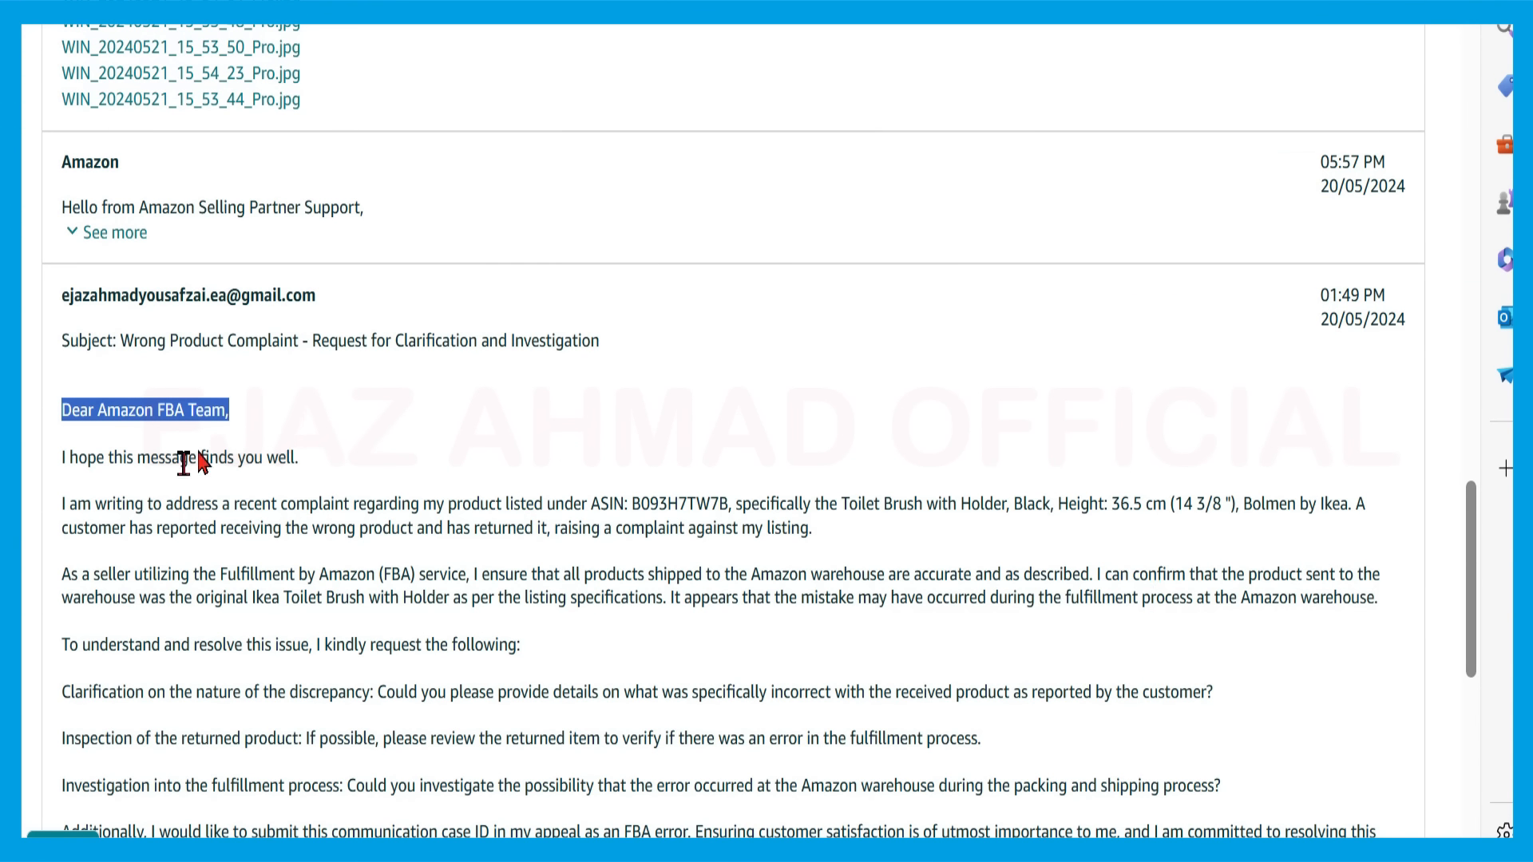
left_click_drag(586, 525, 1042, 503)
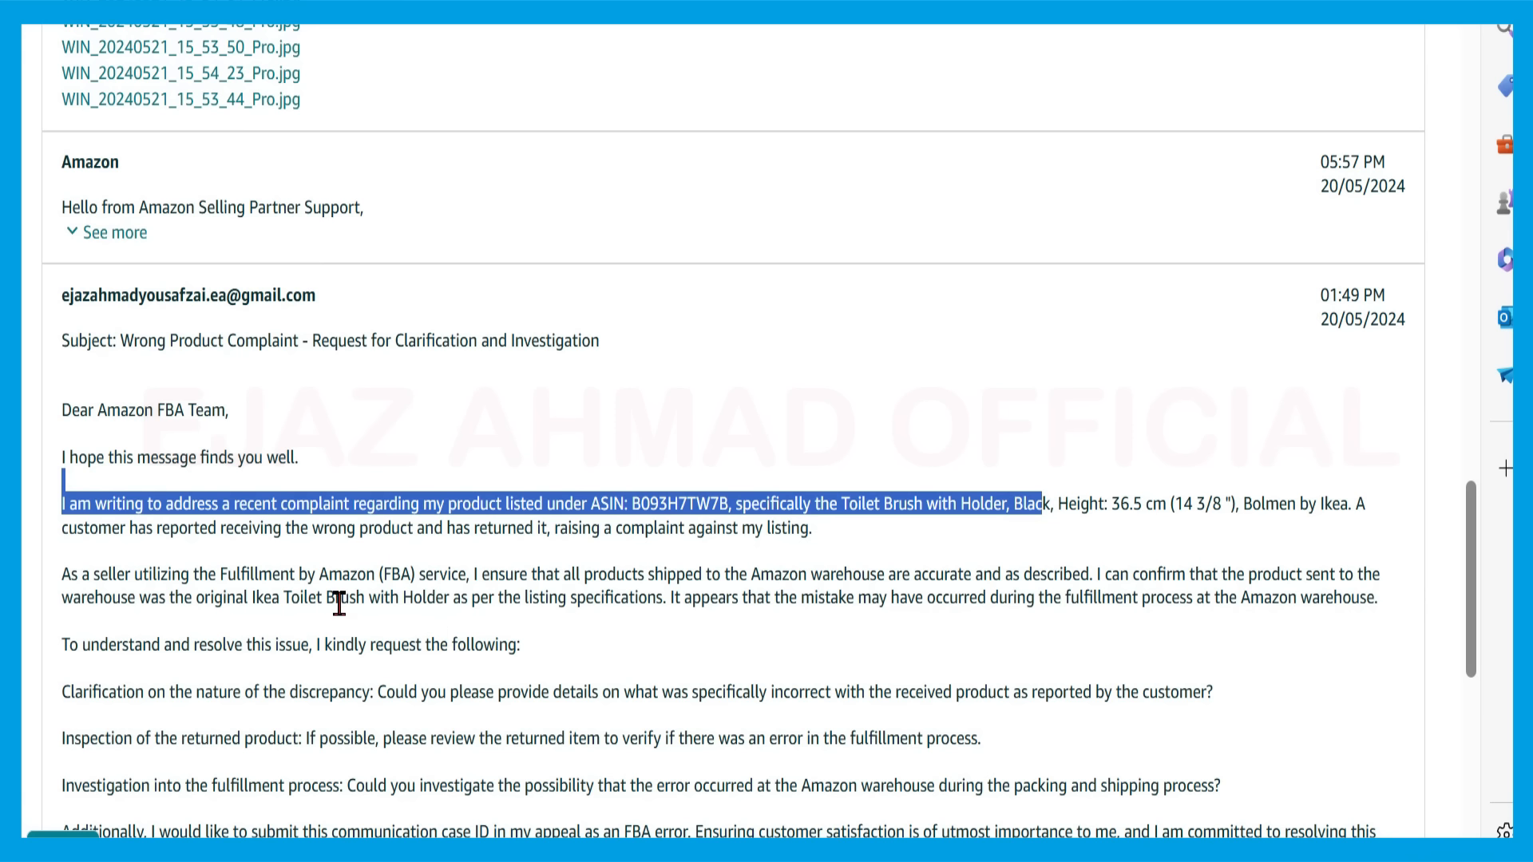
scroll(1473, 577, "down", 4)
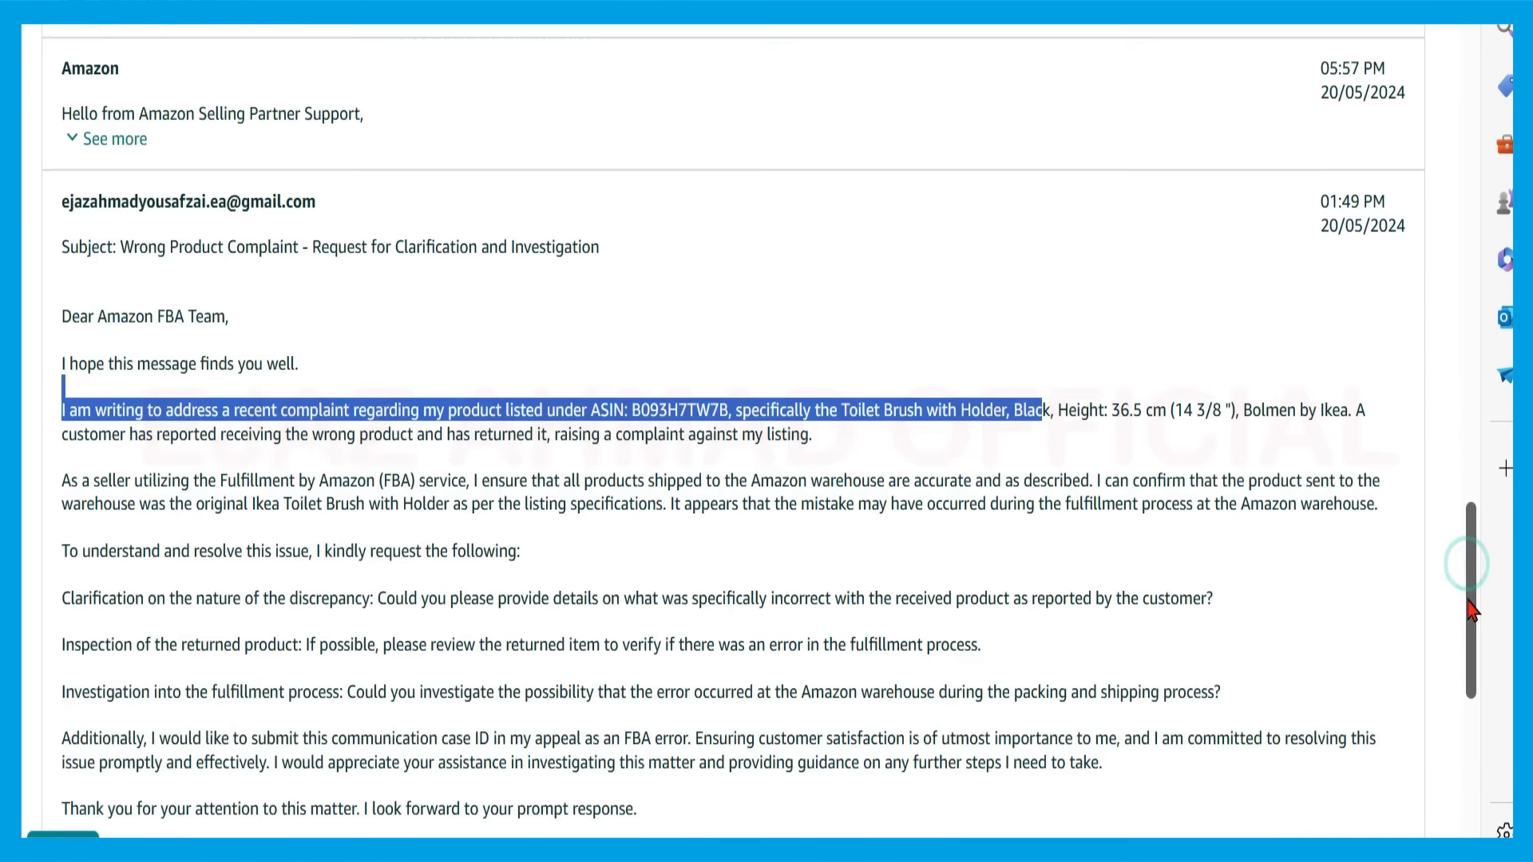
scroll(1485, 603, "up", 2)
scroll(1481, 600, "up", 1)
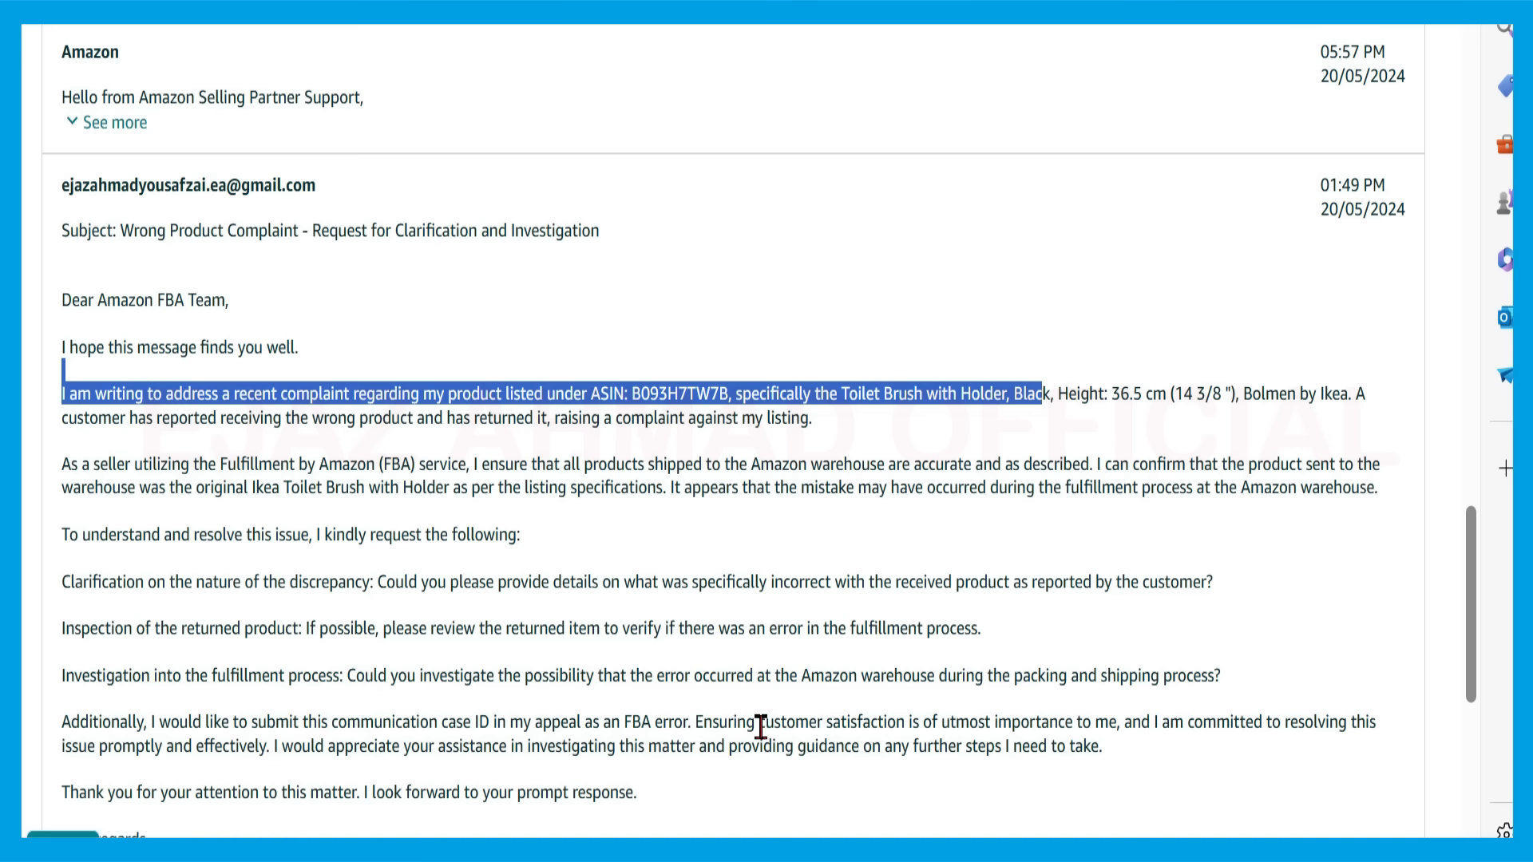
- Expand Amazon's reply of 20/05/2024 at 05:57 PM and read it
scroll(627, 479, "up", 15)
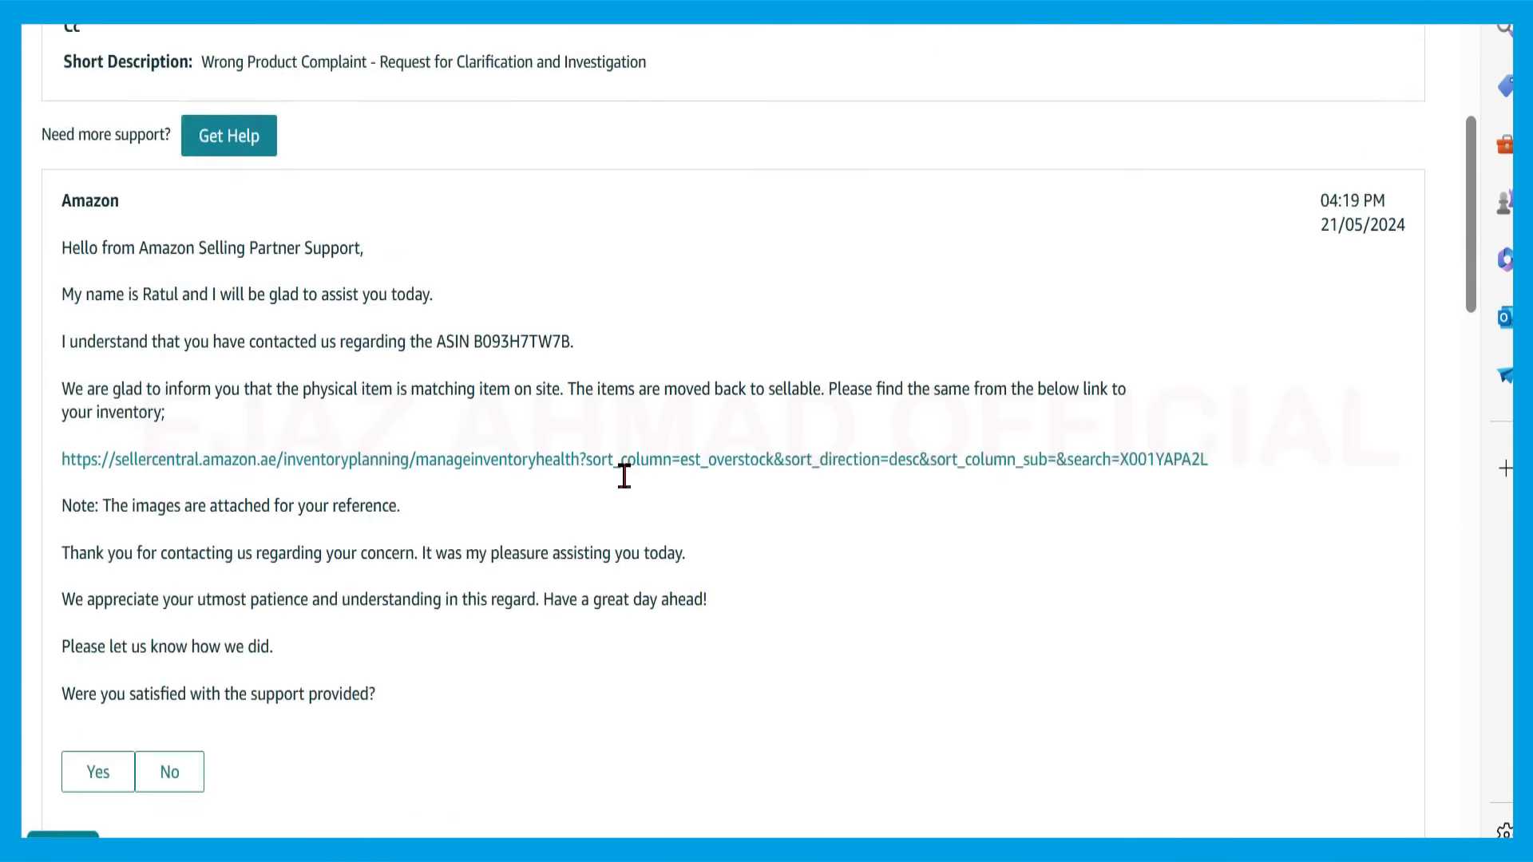
mouse_move(1472, 233)
left_mouse_down()
mouse_move(1474, 526)
mouse_move(1490, 192)
mouse_move(1500, 300)
mouse_move(1477, 401)
mouse_move(1474, 623)
mouse_move(1449, 670)
mouse_move(1460, 707)
mouse_move(1472, 619)
left_mouse_up()
left_click(112, 432)
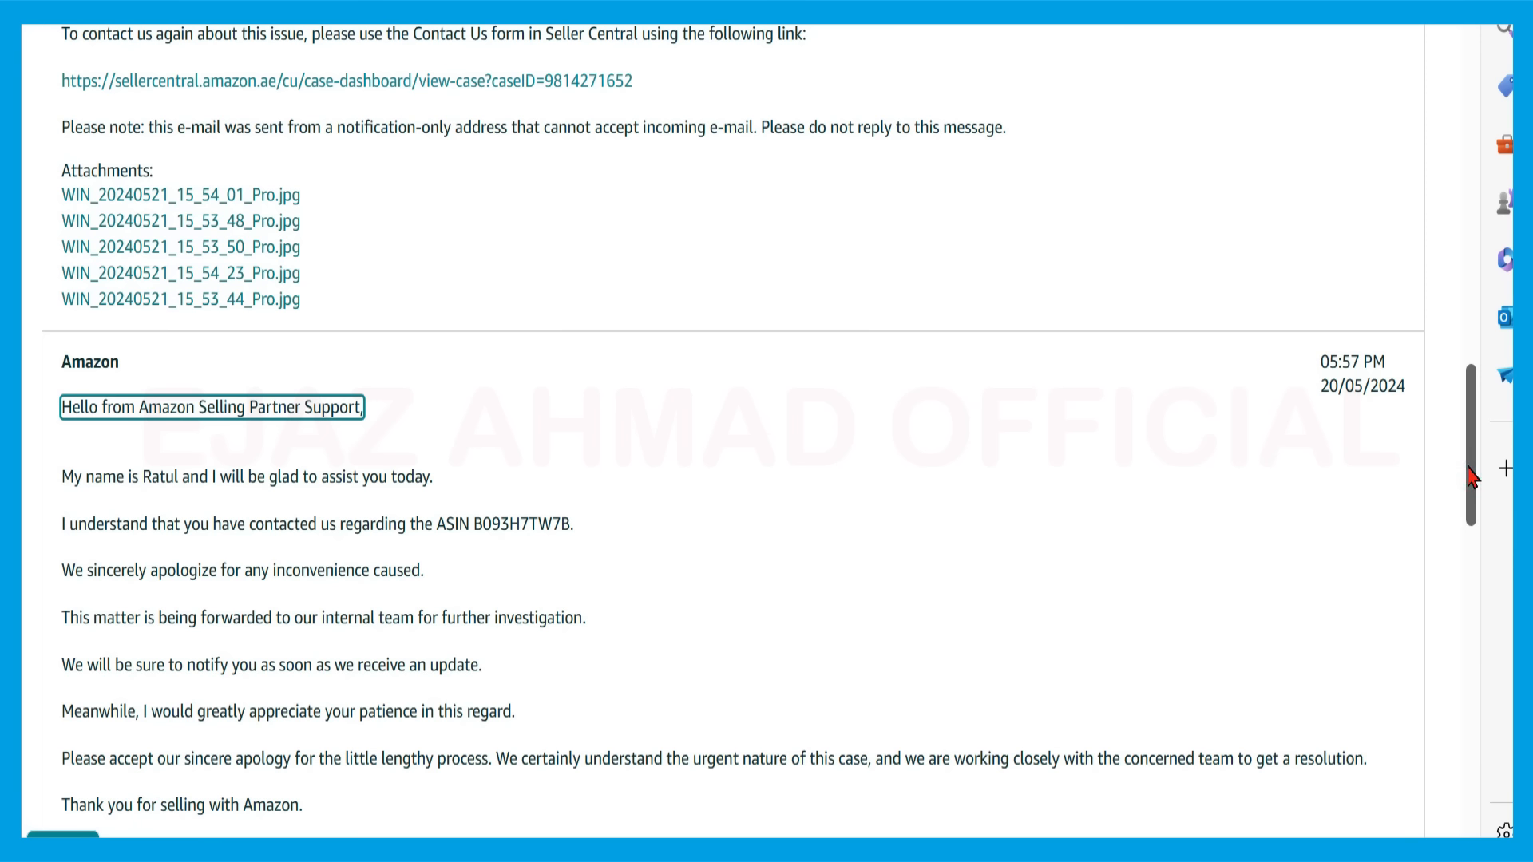
left_click_drag(1473, 476, 1473, 467)
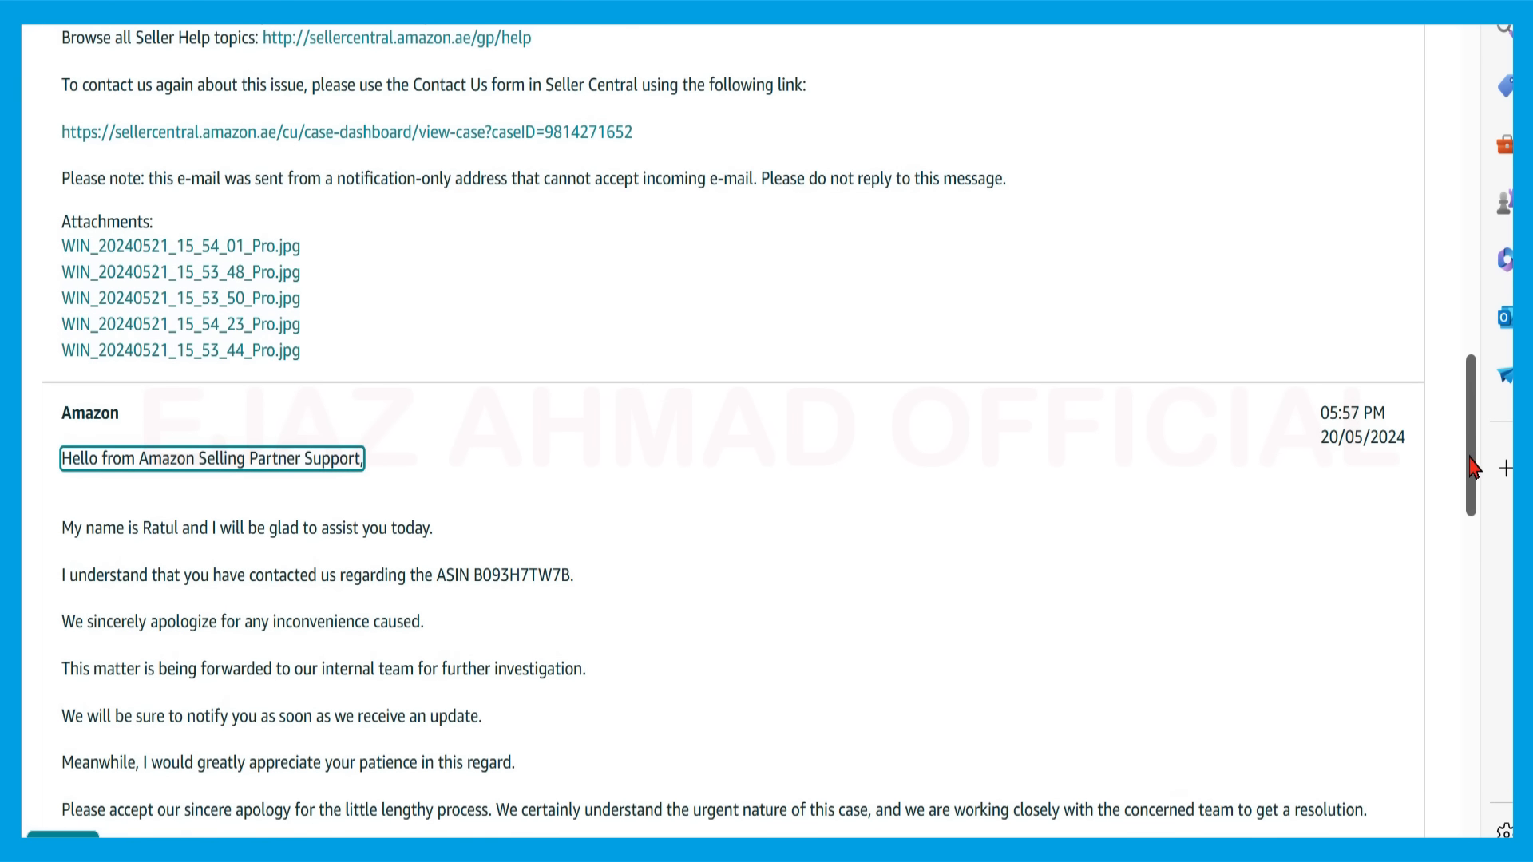
- Read Amazon's reply of 21/05/2024 and highlight the sentence about the physical item matching the item on site
left_click_drag(1473, 467, 1479, 230)
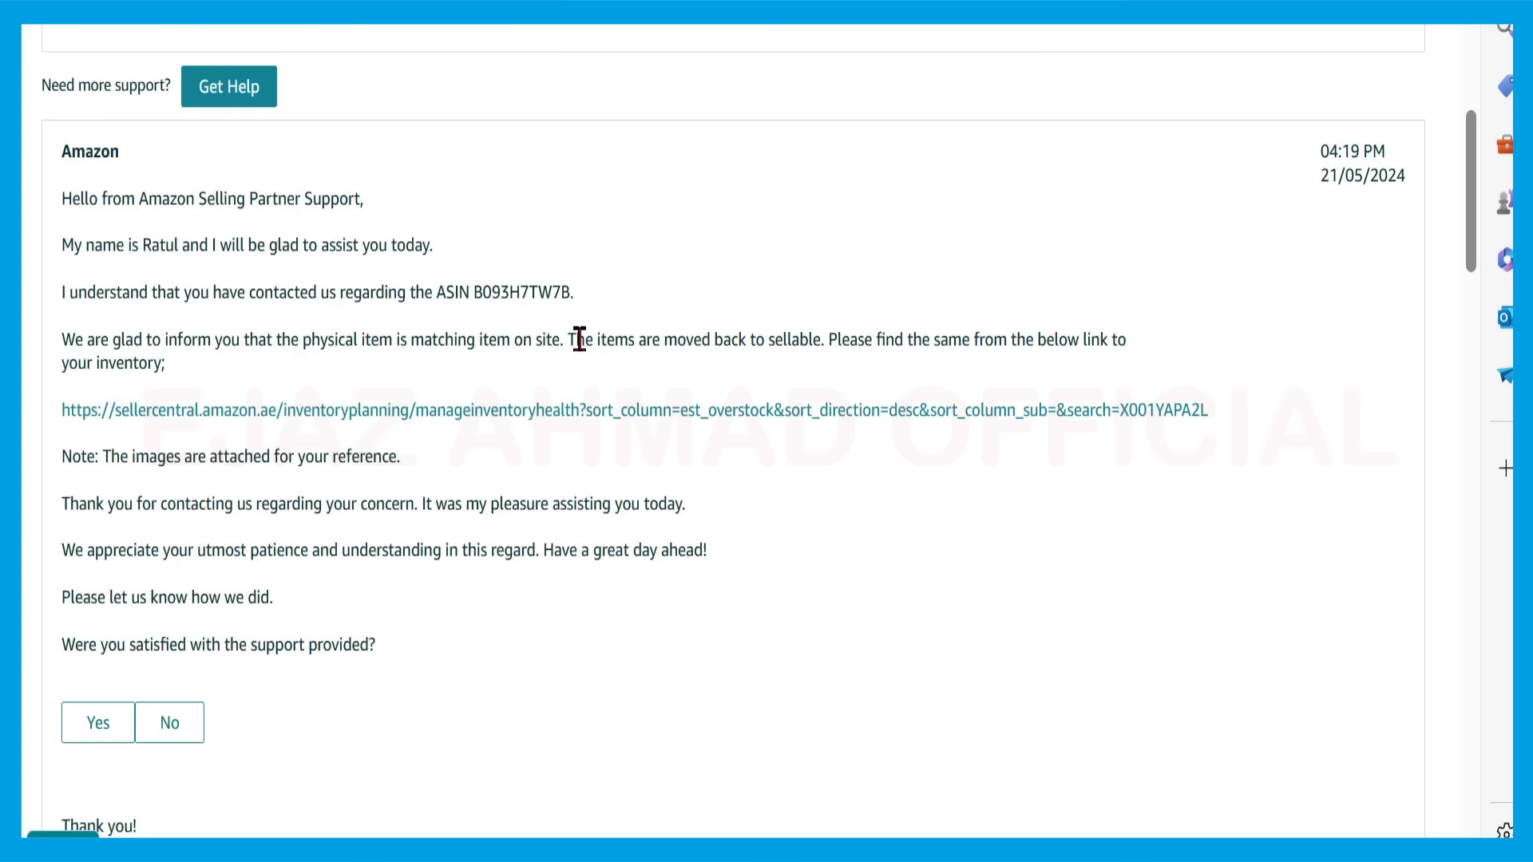
left_click_drag(586, 292, 174, 293)
left_click_drag(62, 337, 566, 339)
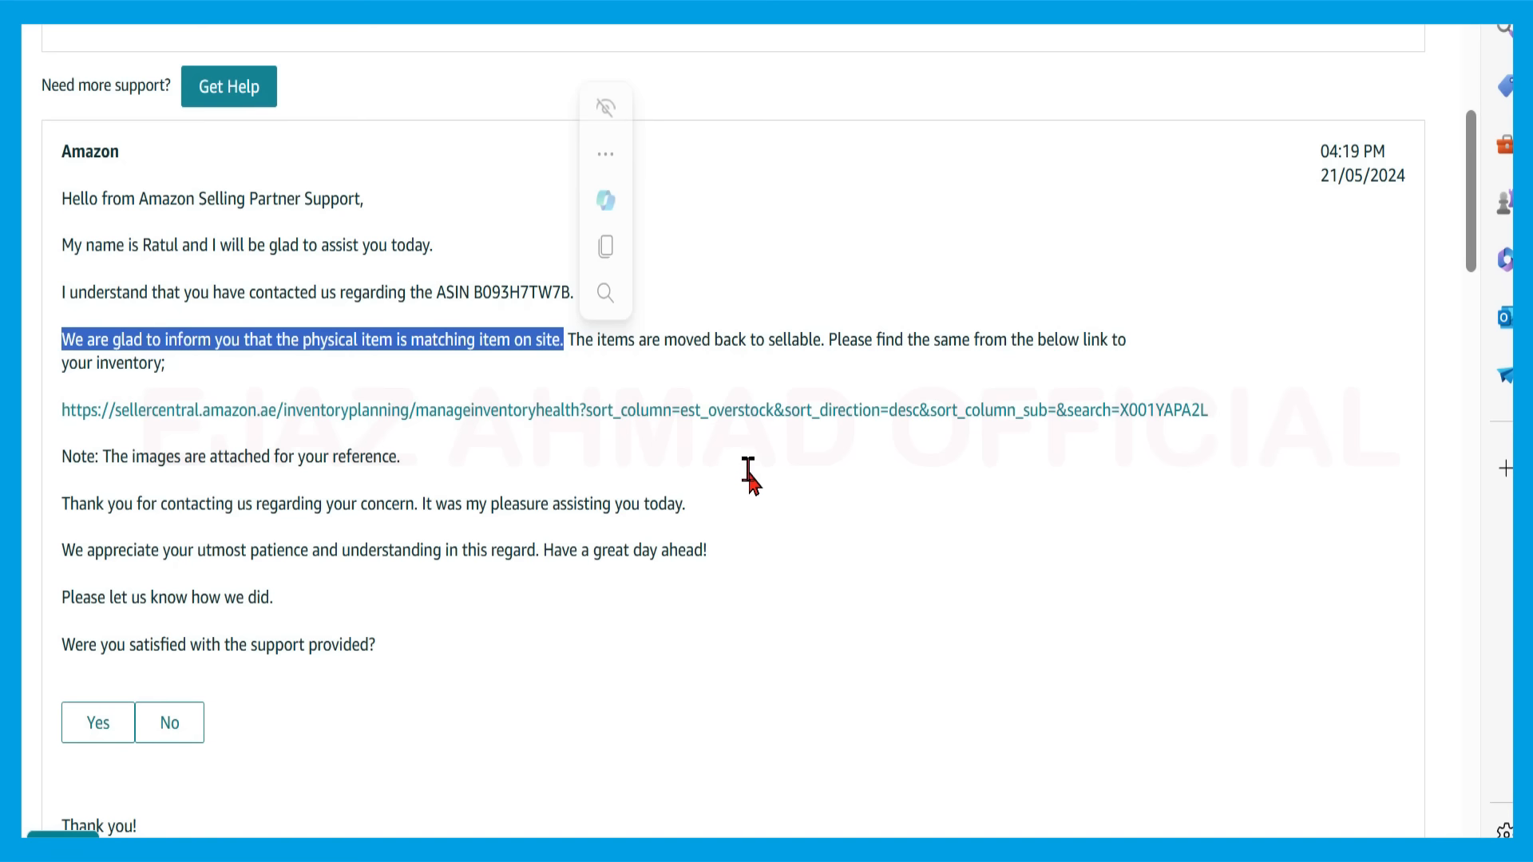
left_click(745, 467)
- Return to the case heading and select the case ID beneath the title
scroll(1478, 255, "up", 4)
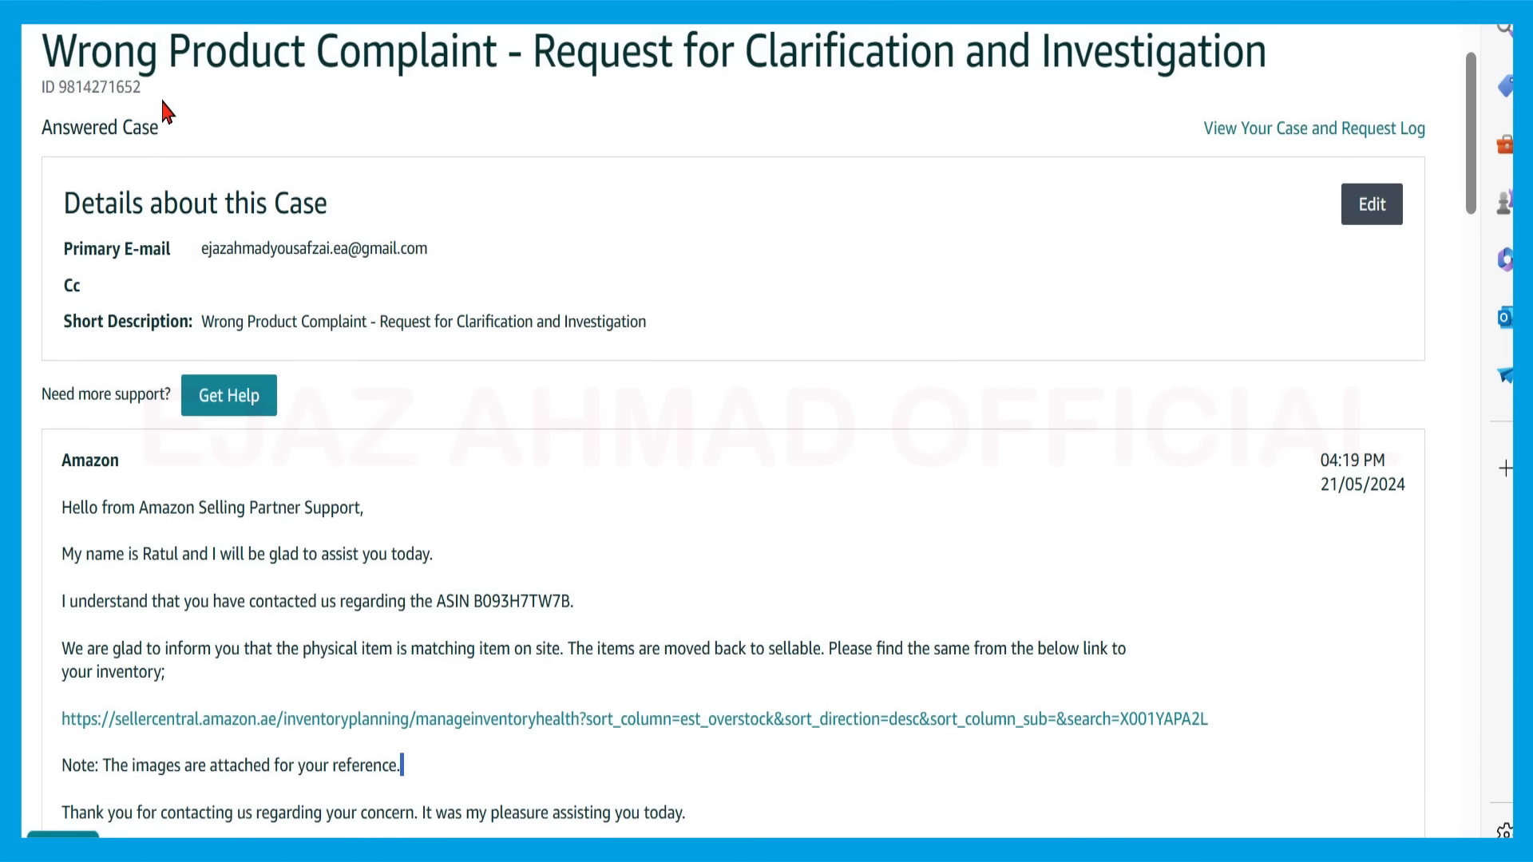
scroll(206, 148, "up", 2)
left_click(160, 214)
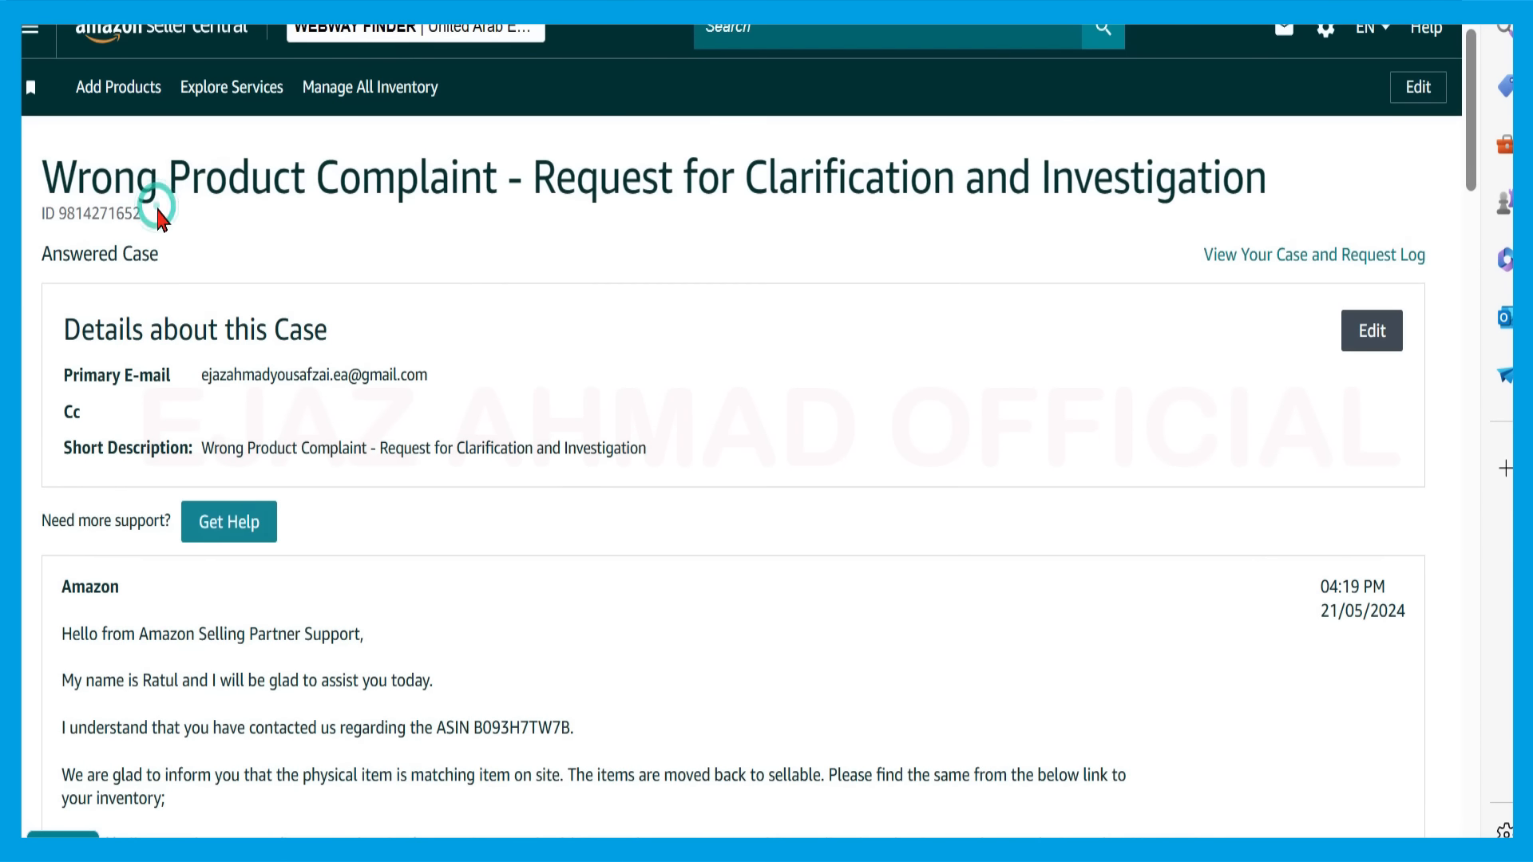
left_click_drag(158, 214, 34, 216)
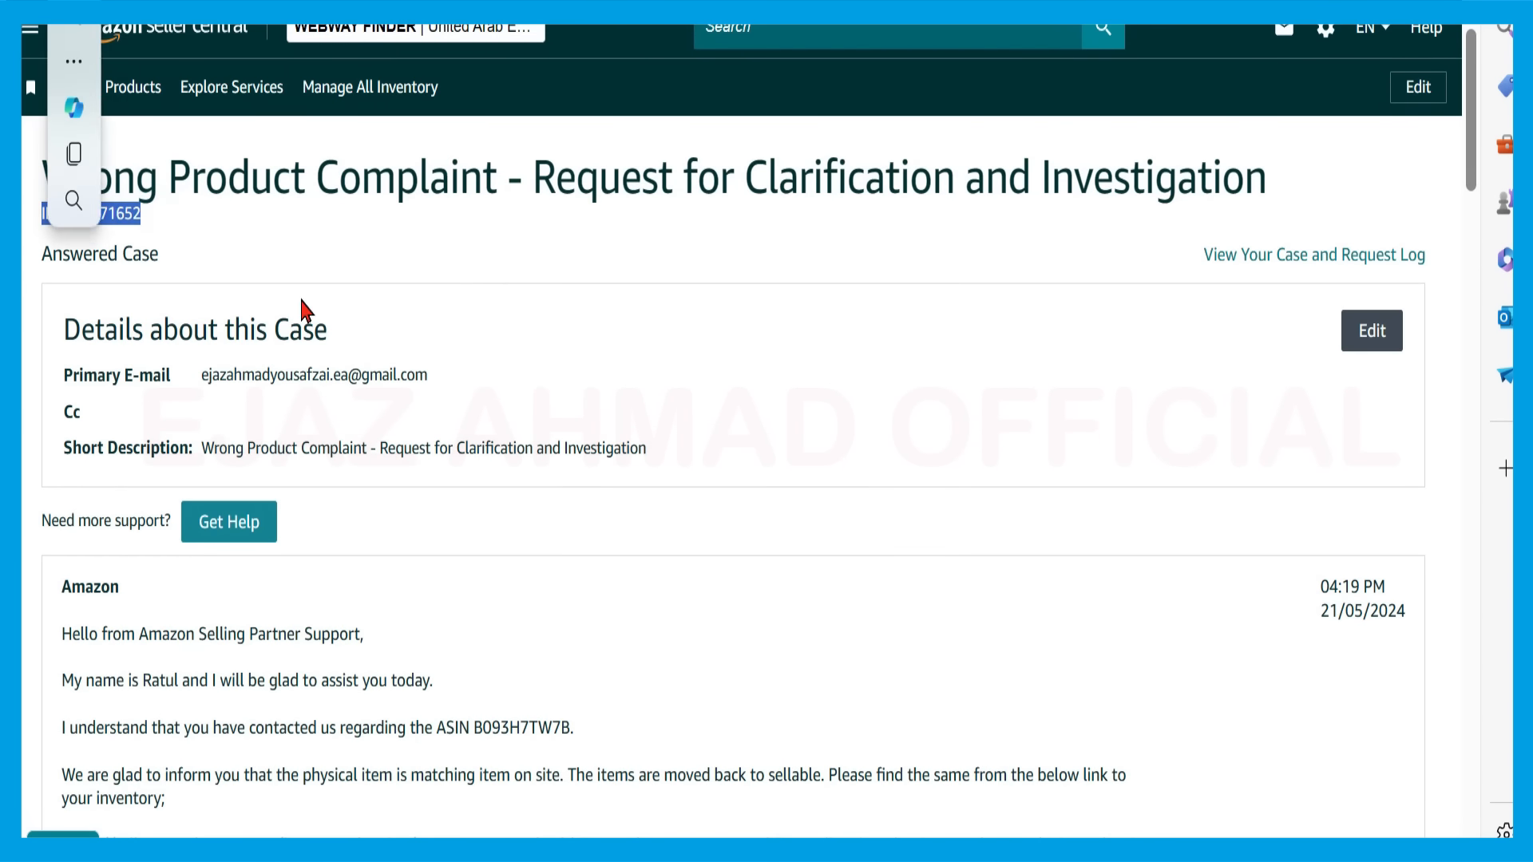
left_click(333, 250)
left_click_drag(141, 214, 41, 214)
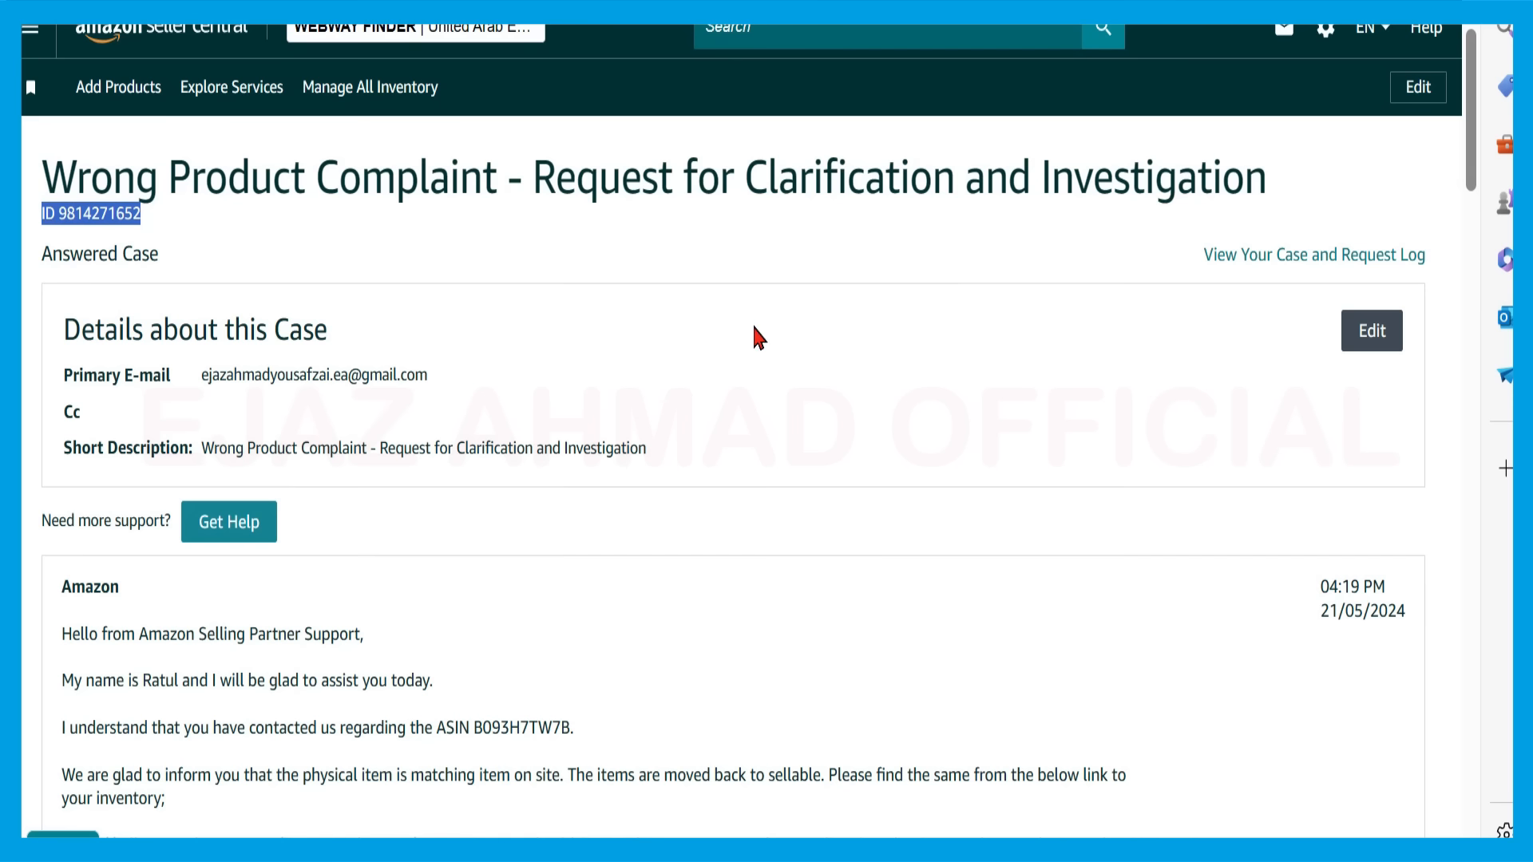
- Switch to the Seller Central home page and open the Account Health page from its key metrics
left_click(968, 10)
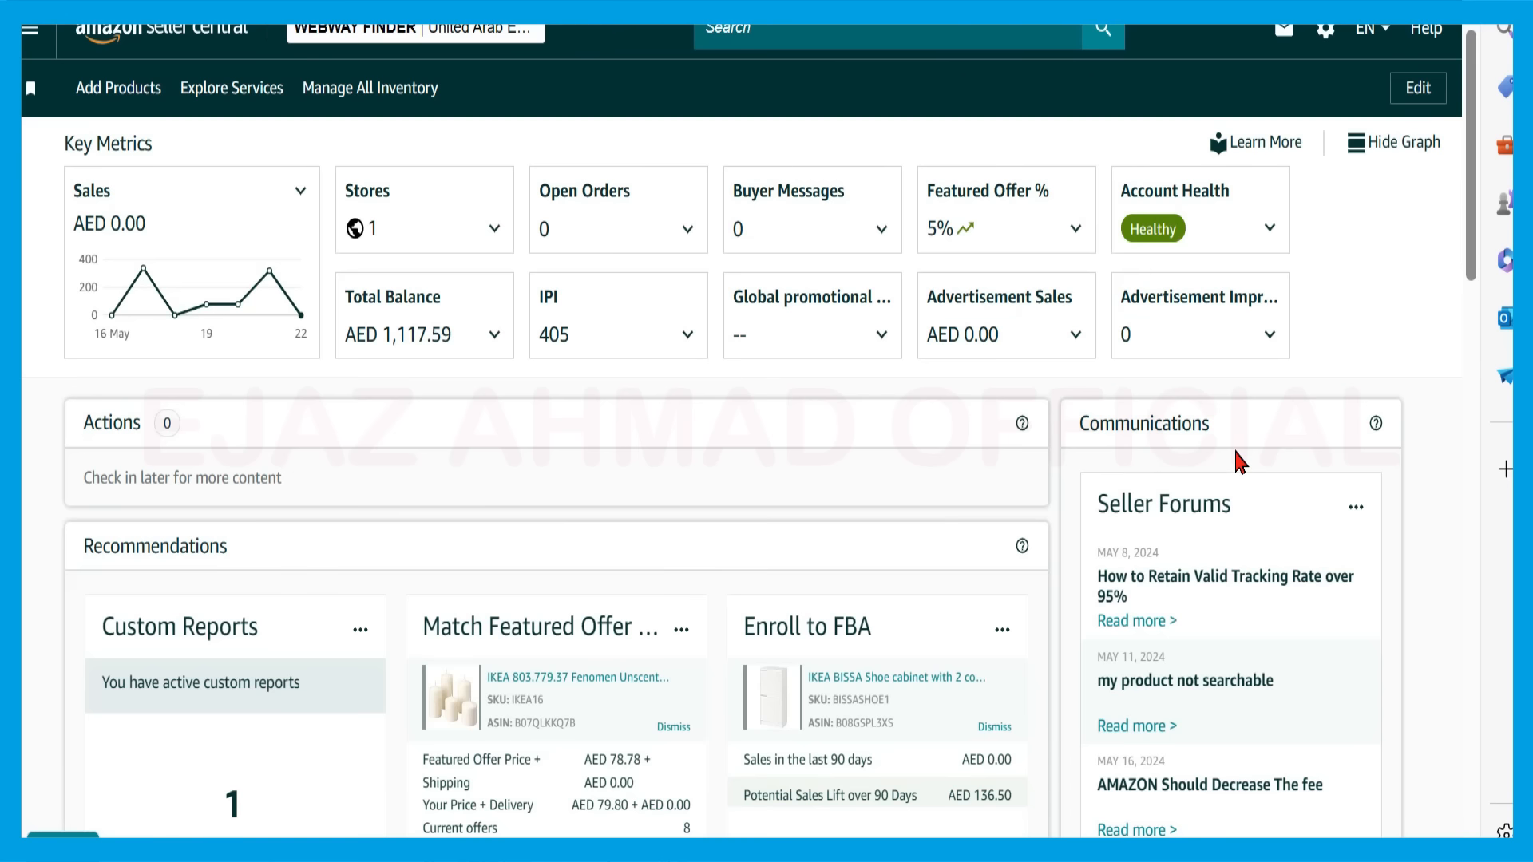
left_click(1198, 219)
left_click(780, 512)
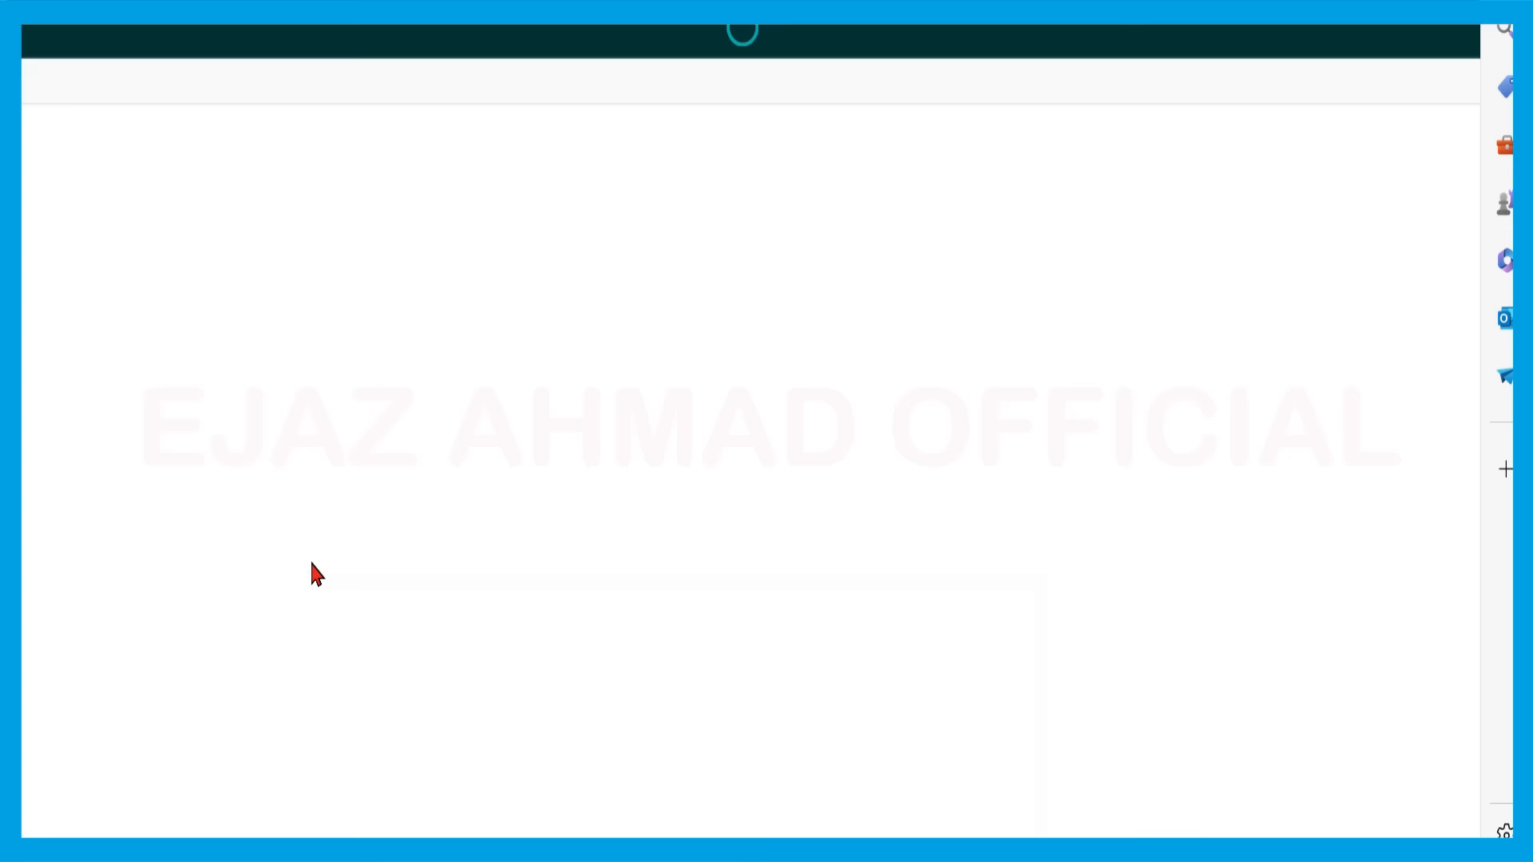
- Look through the policy compliance categories and open the Product Condition Customer Complaints list
scroll(902, 493, "down", 10)
scroll(878, 491, "down", 1)
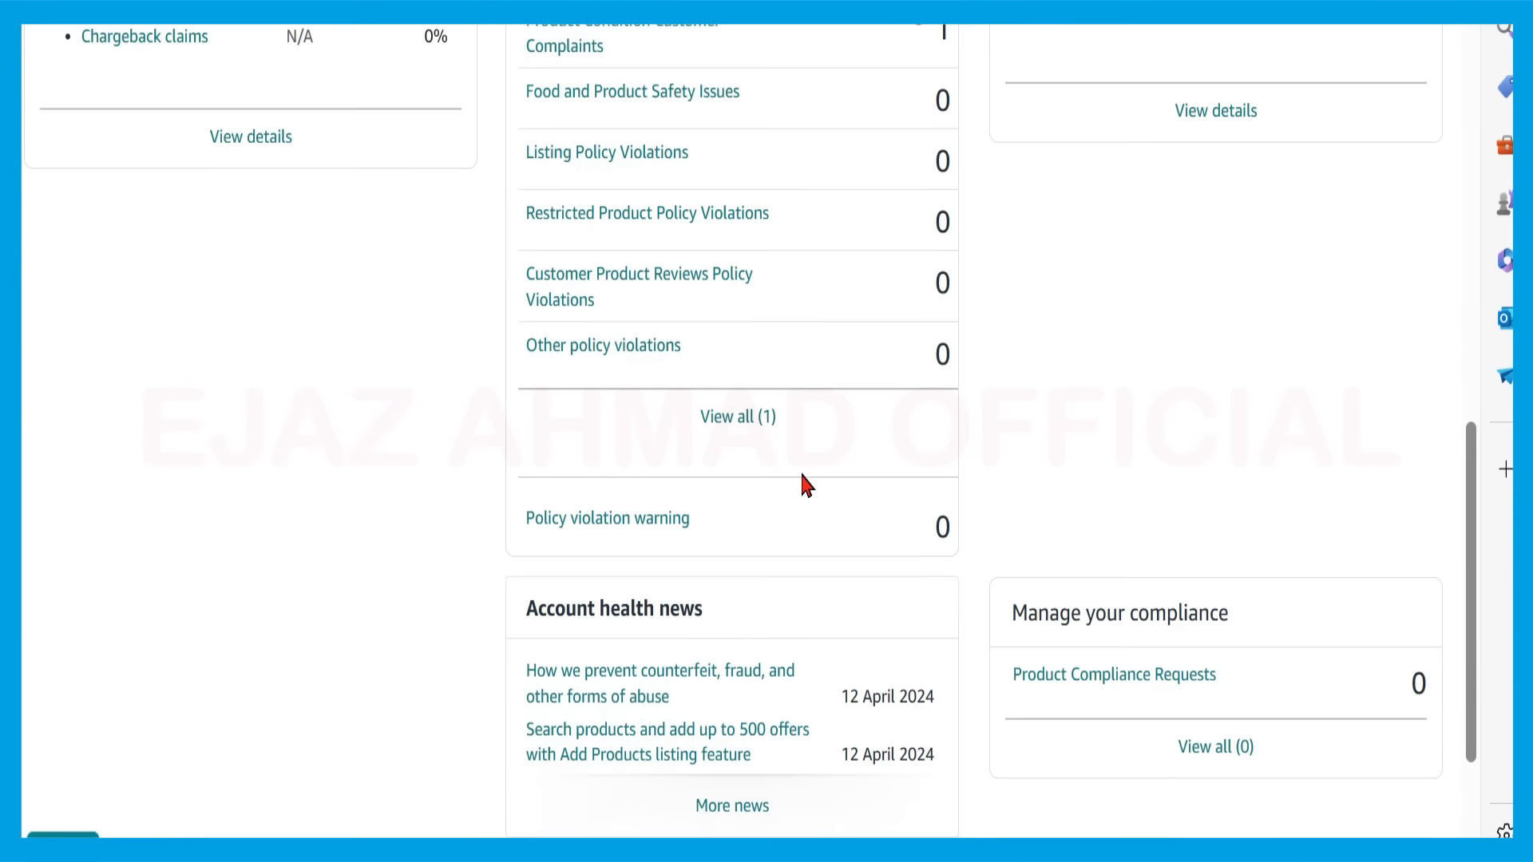
scroll(801, 483, "up", 12)
left_click_drag(1476, 323, 1461, 466)
left_click(632, 658)
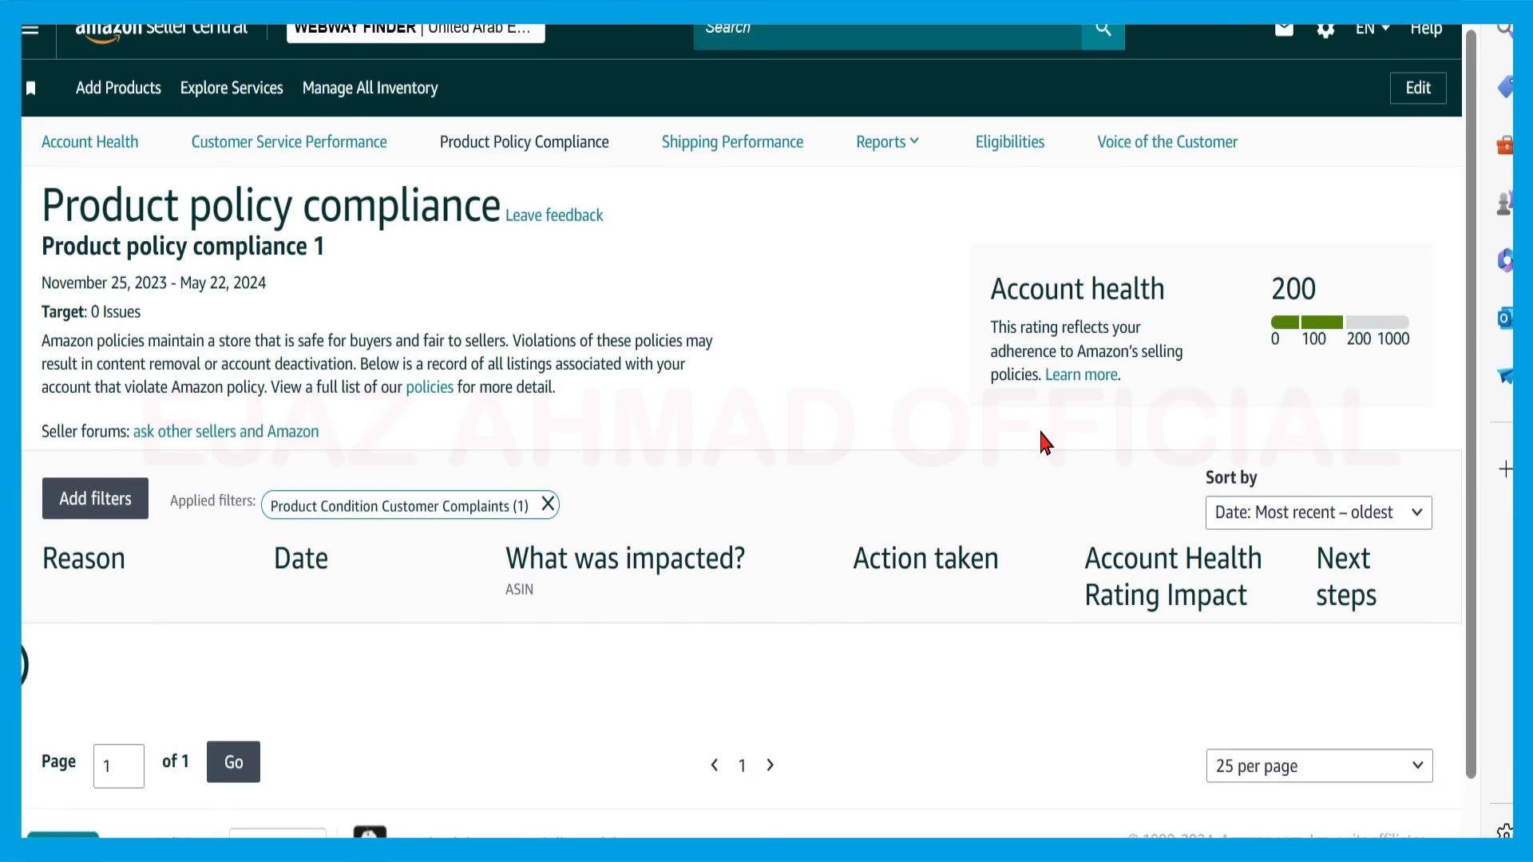
- Open the submission review for the toilet brush's wrong product complaint and go to its submission history
left_click_drag(1471, 385, 1427, 493)
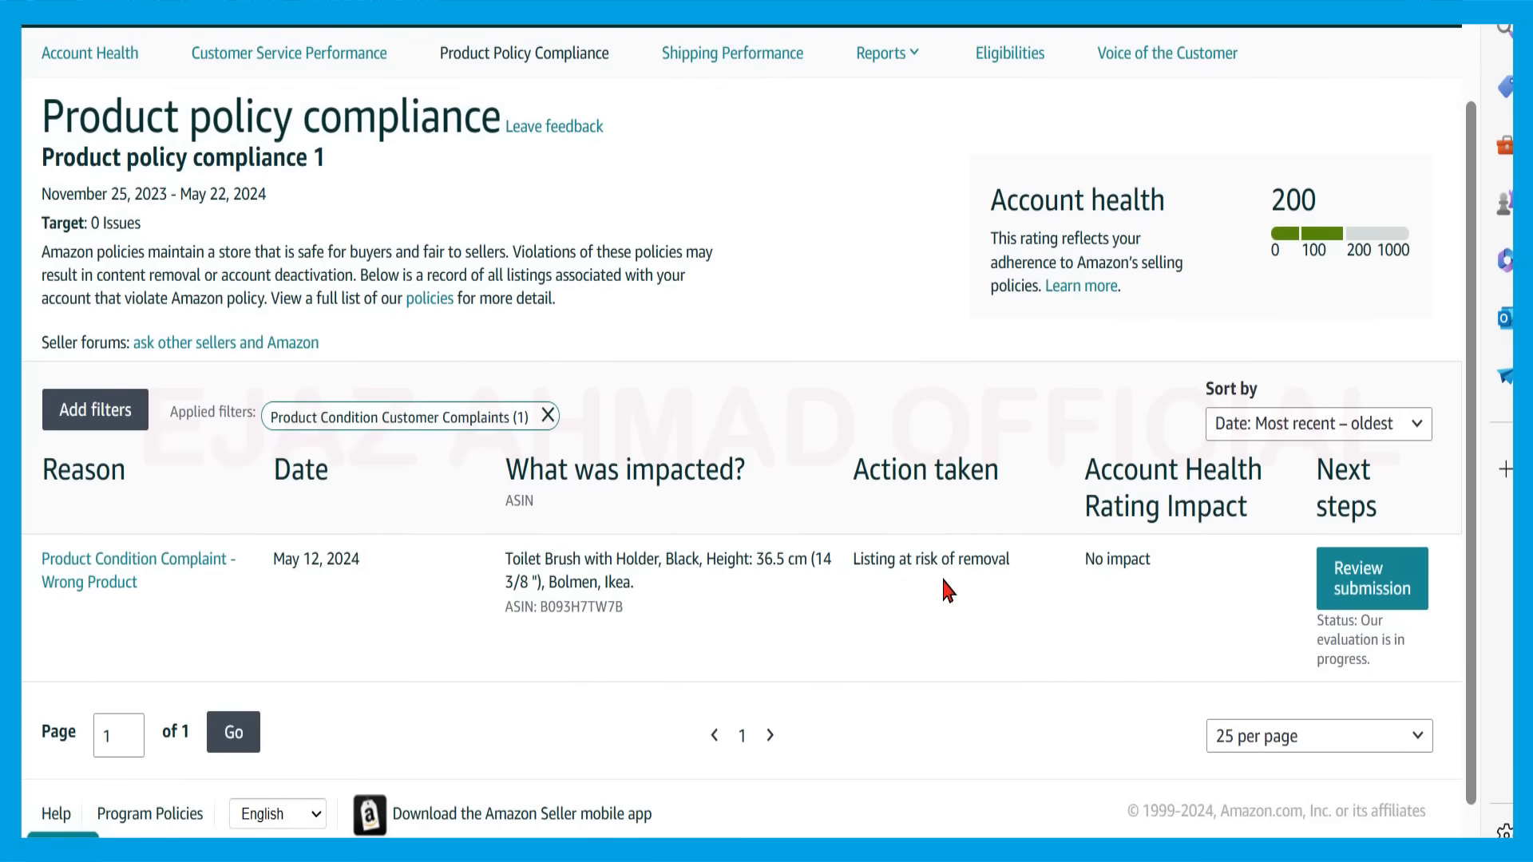
left_click(1380, 609)
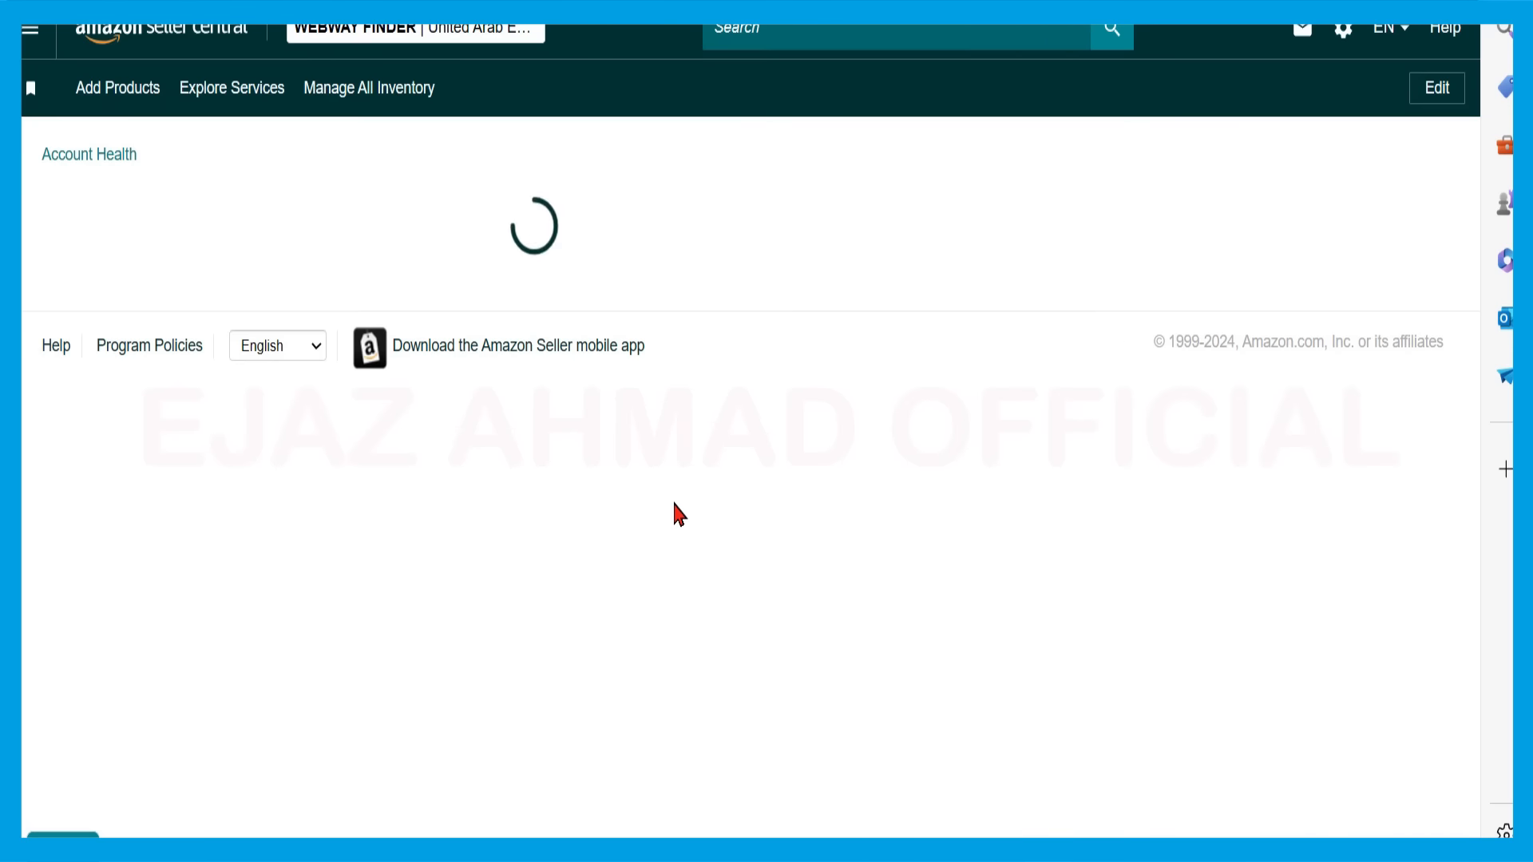
left_click_drag(1466, 386, 1477, 539)
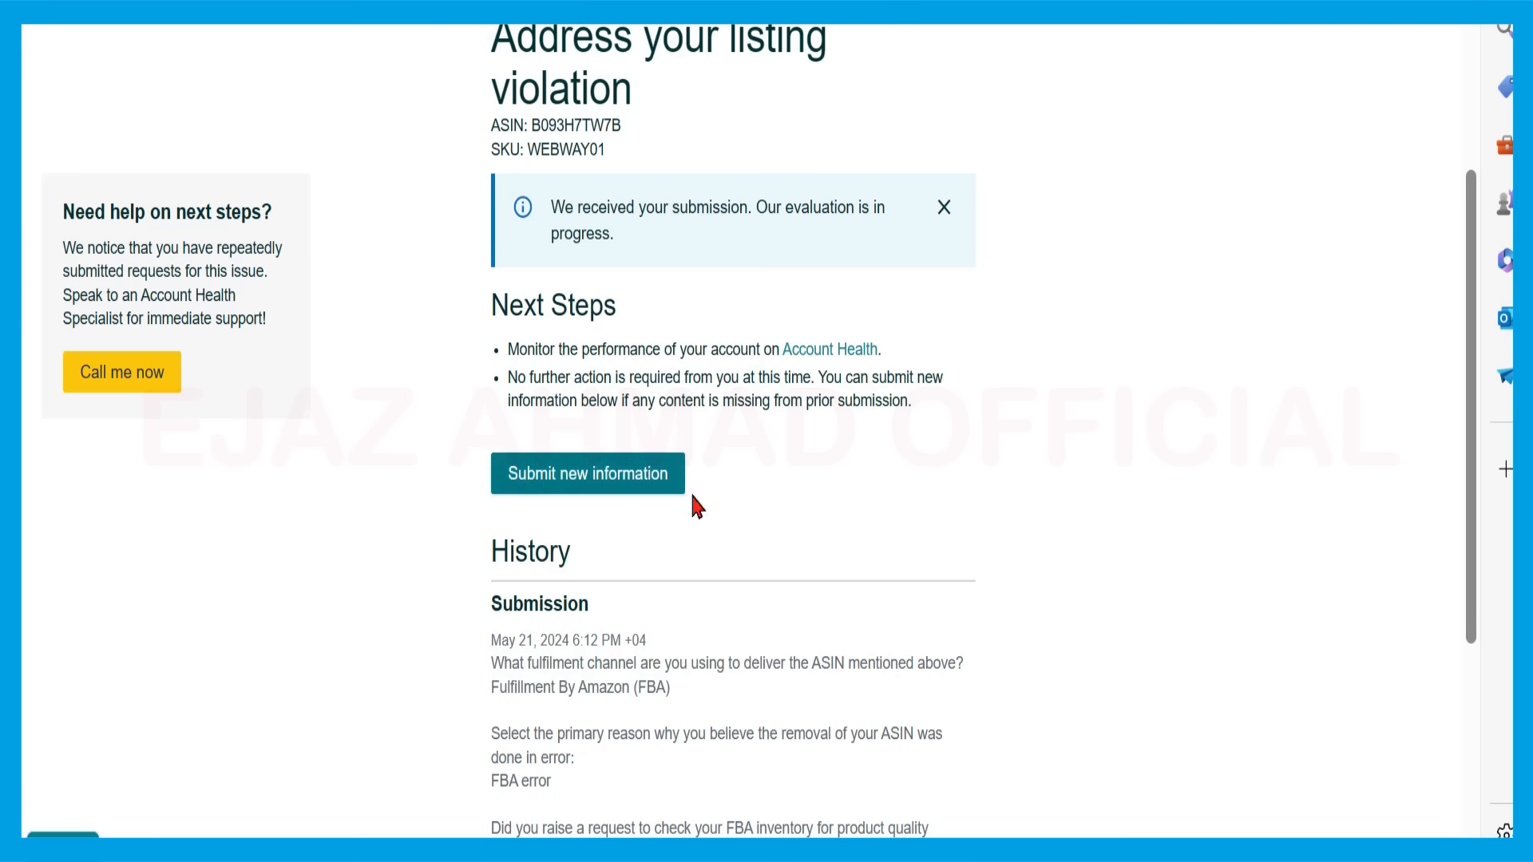
left_click_drag(1468, 463, 1473, 677)
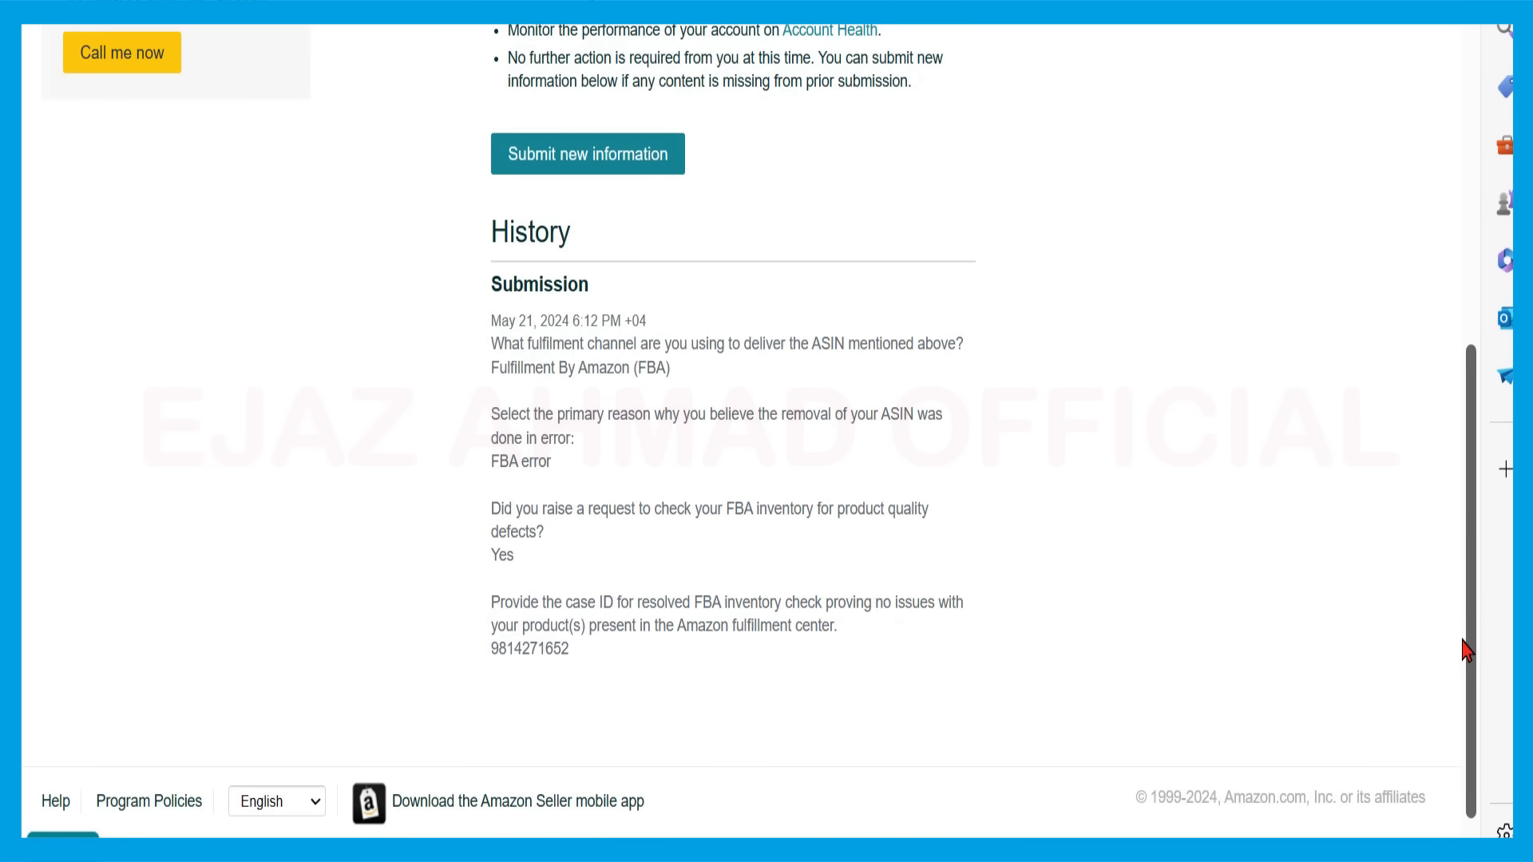
- Review the submission's fulfilment channel question and highlight its Fulfillment By Amazon (FBA) answer
double_click(558, 283)
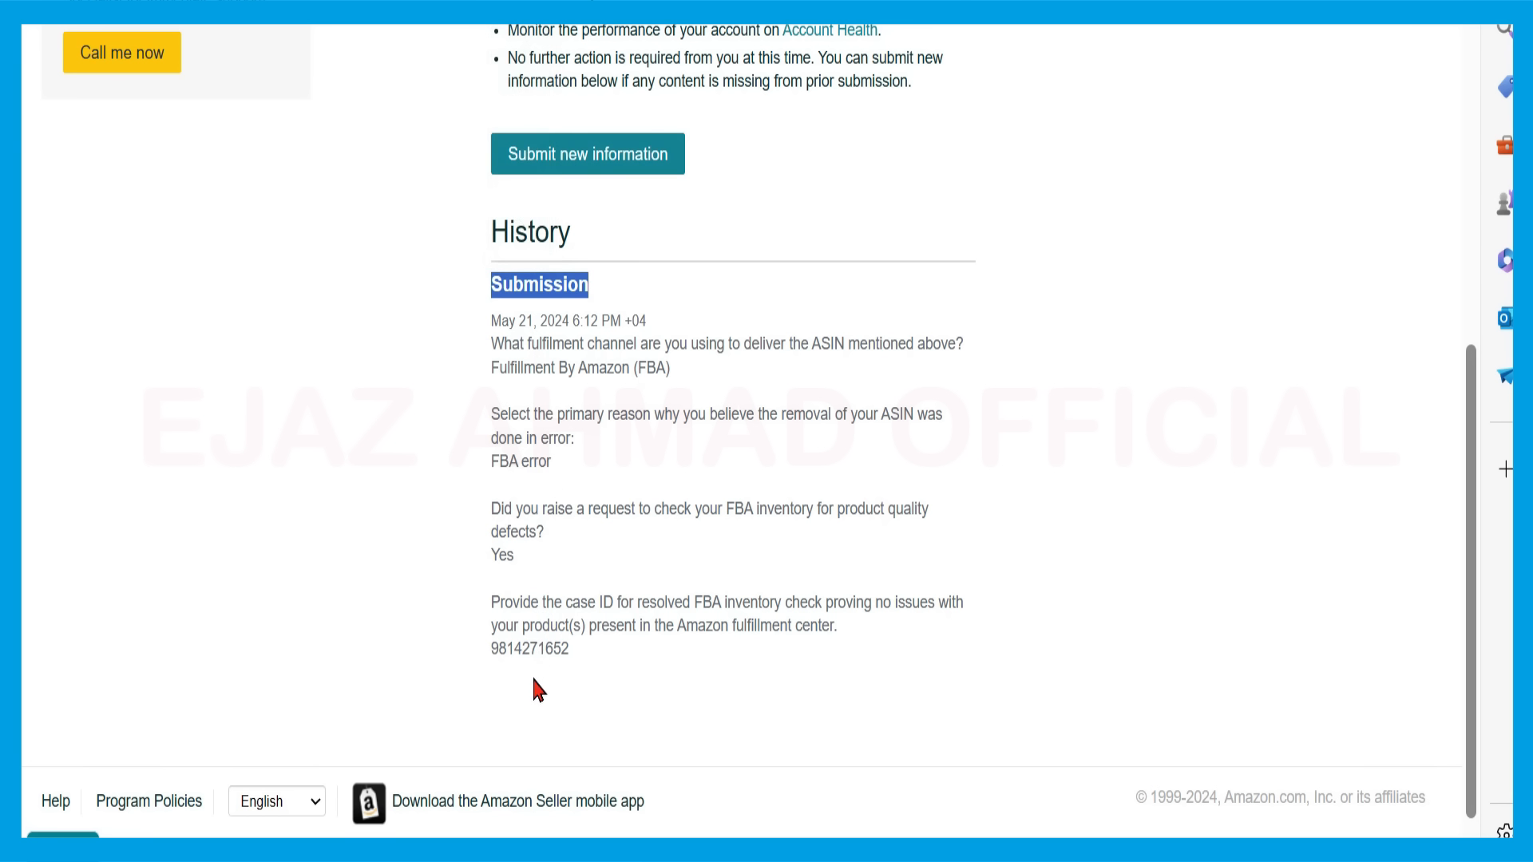
left_click_drag(492, 339, 653, 343)
left_click_drag(994, 344, 573, 320)
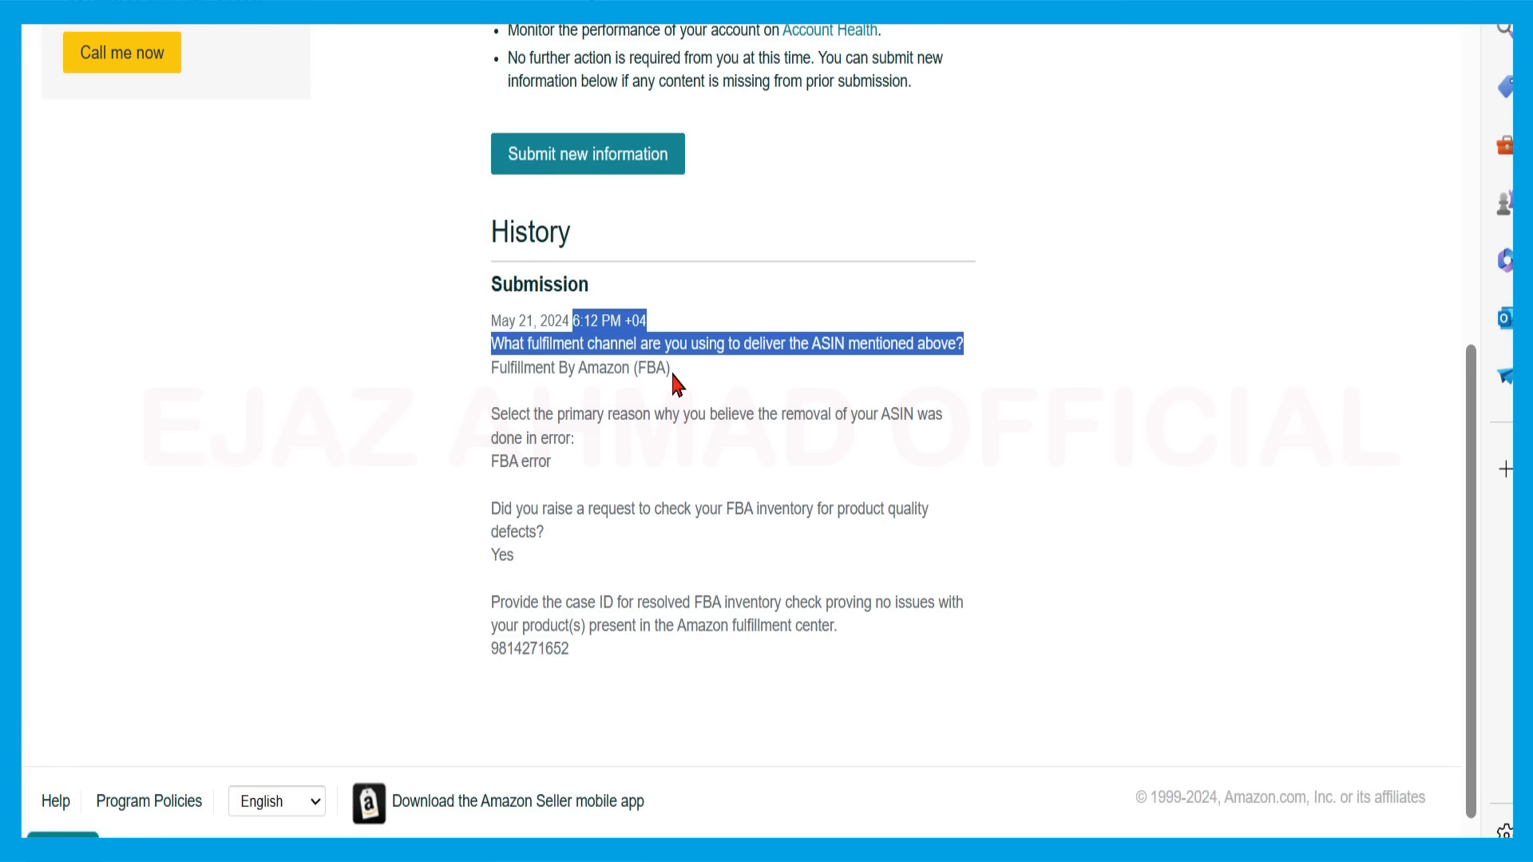
left_click_drag(673, 383, 490, 380)
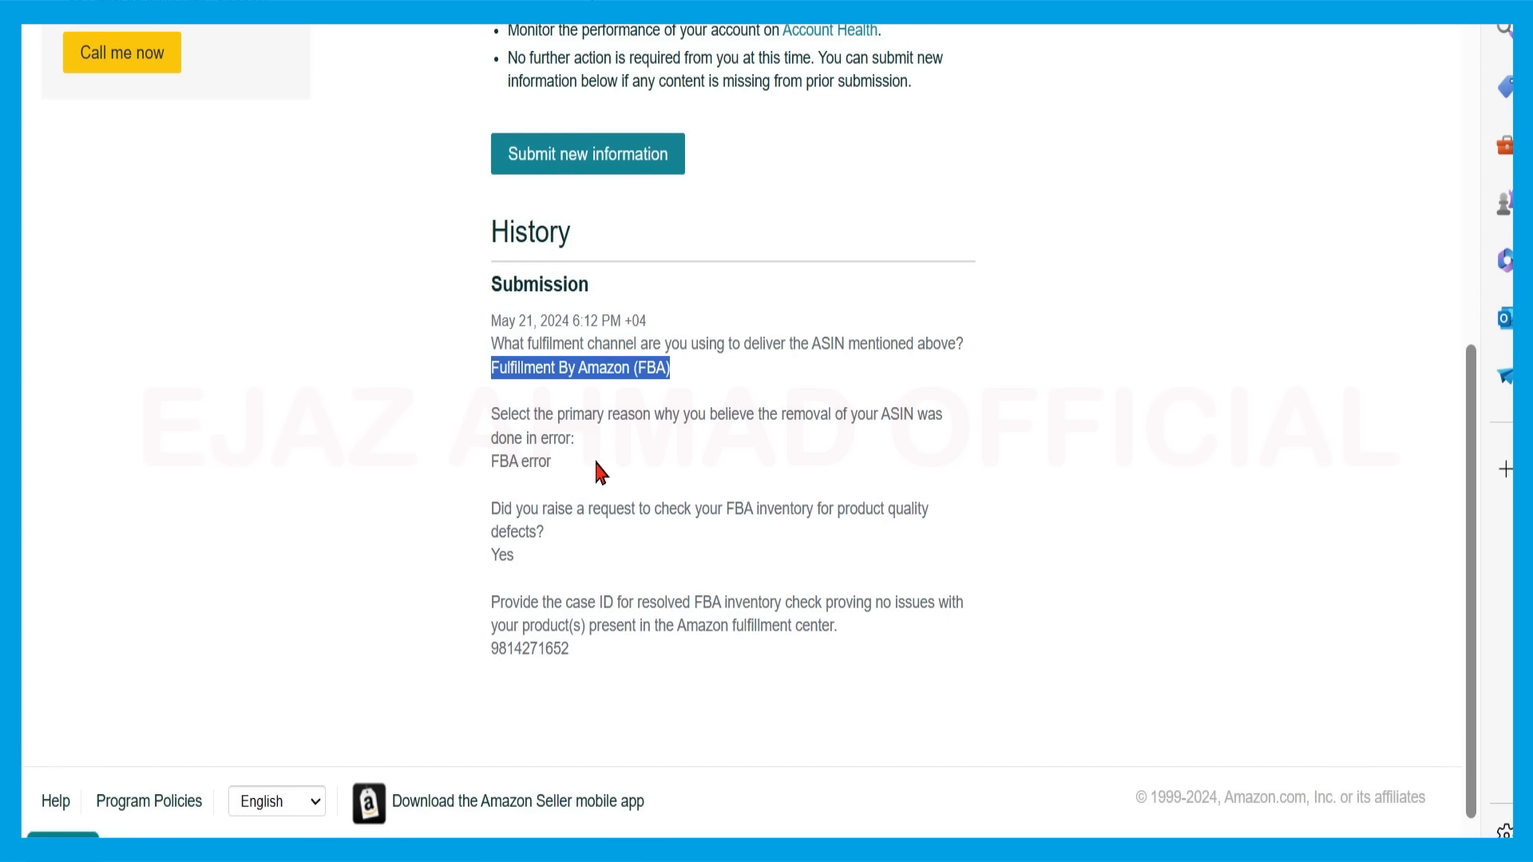
right_click(697, 370)
left_click(697, 369)
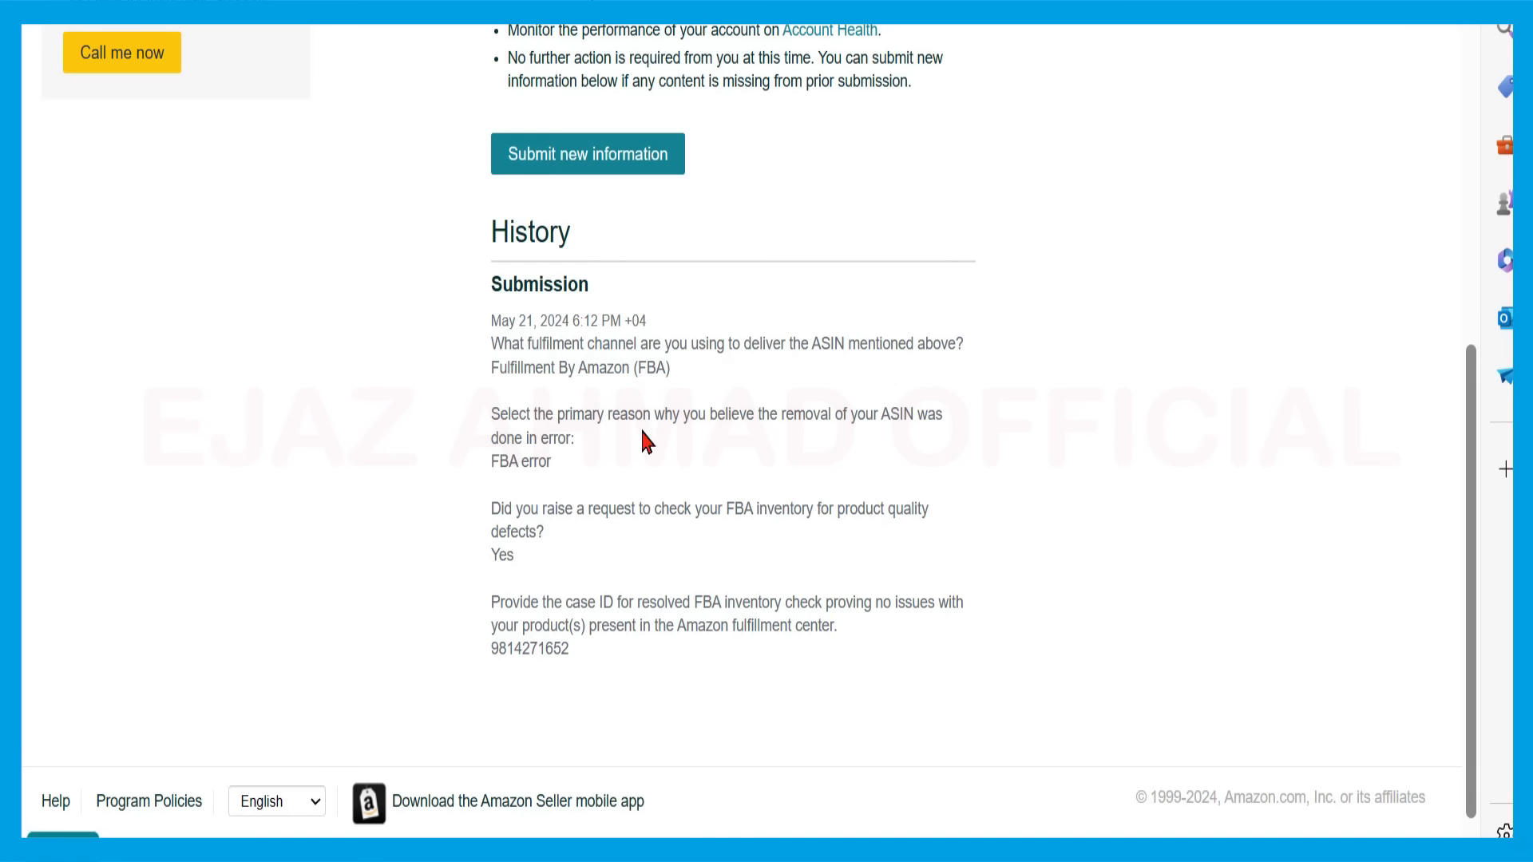
- Highlight the "FBA error" answer, its primary reason question and the FBA inventory check question
left_click_drag(556, 457, 485, 473)
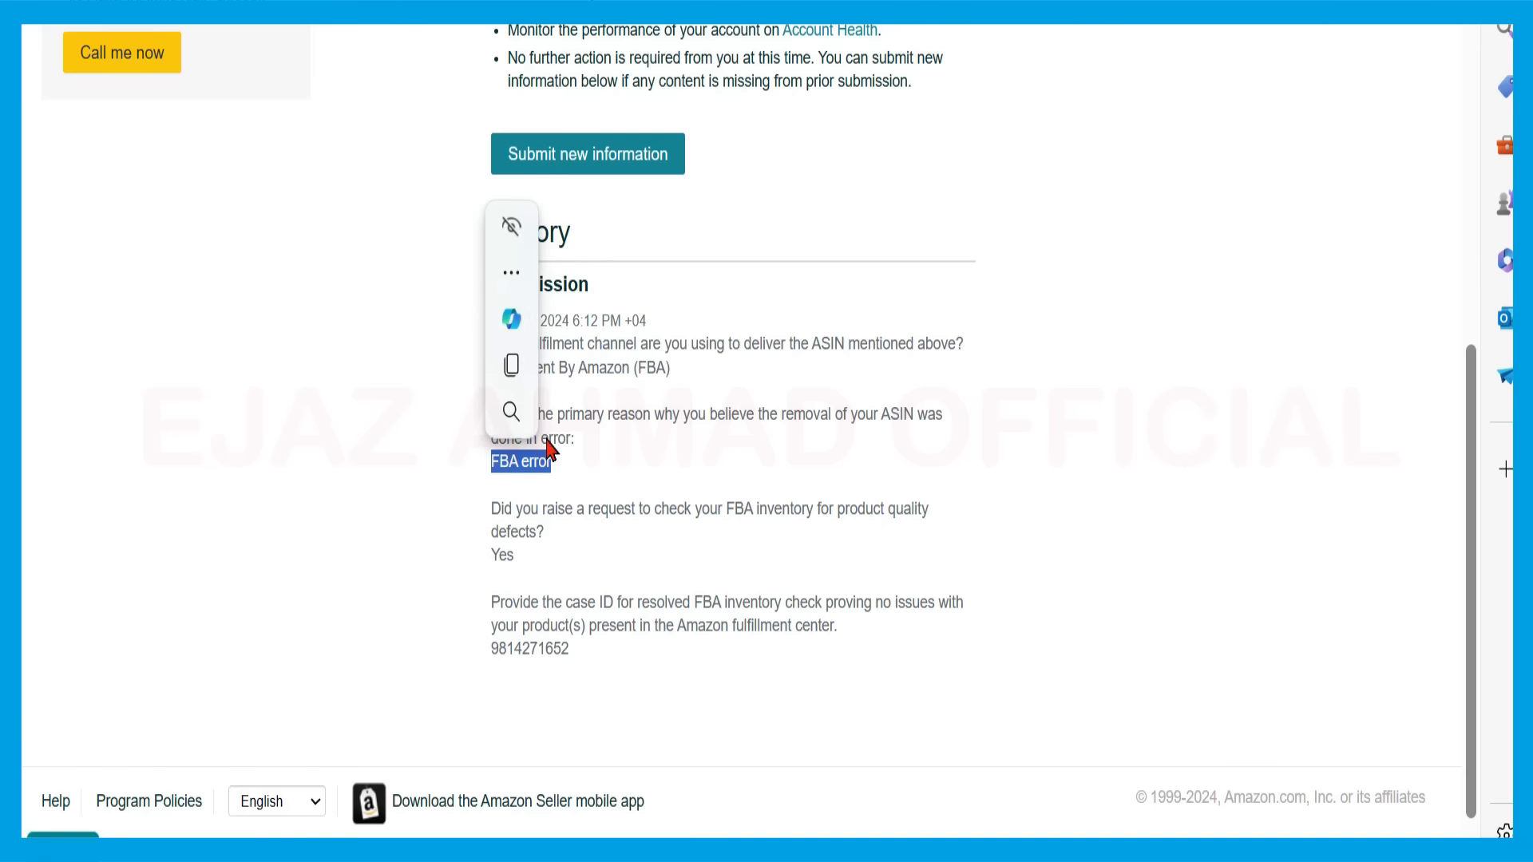
left_click_drag(598, 435, 502, 412)
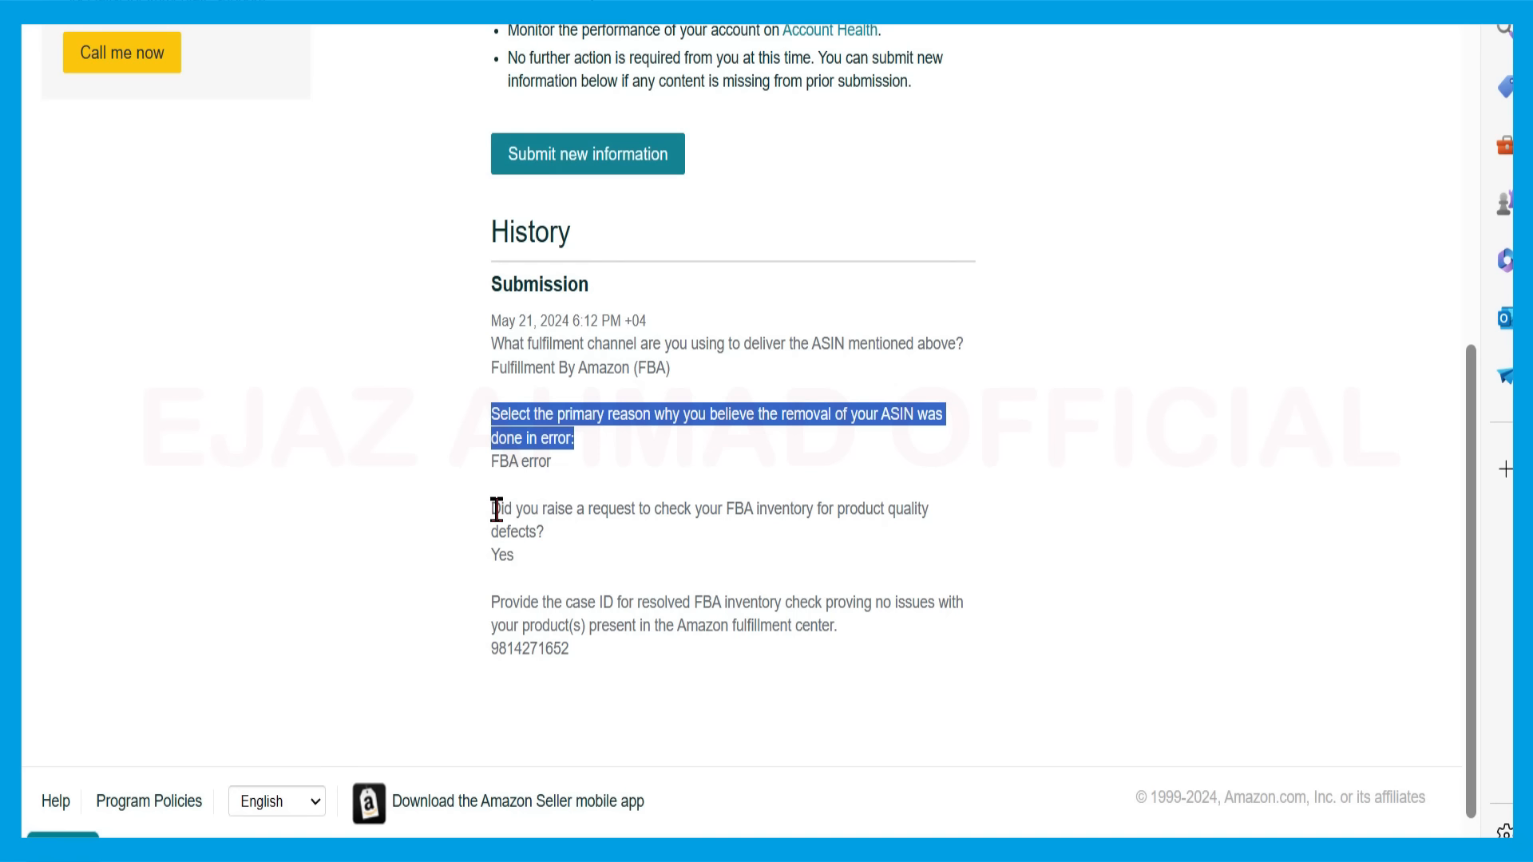
left_click_drag(496, 509, 859, 540)
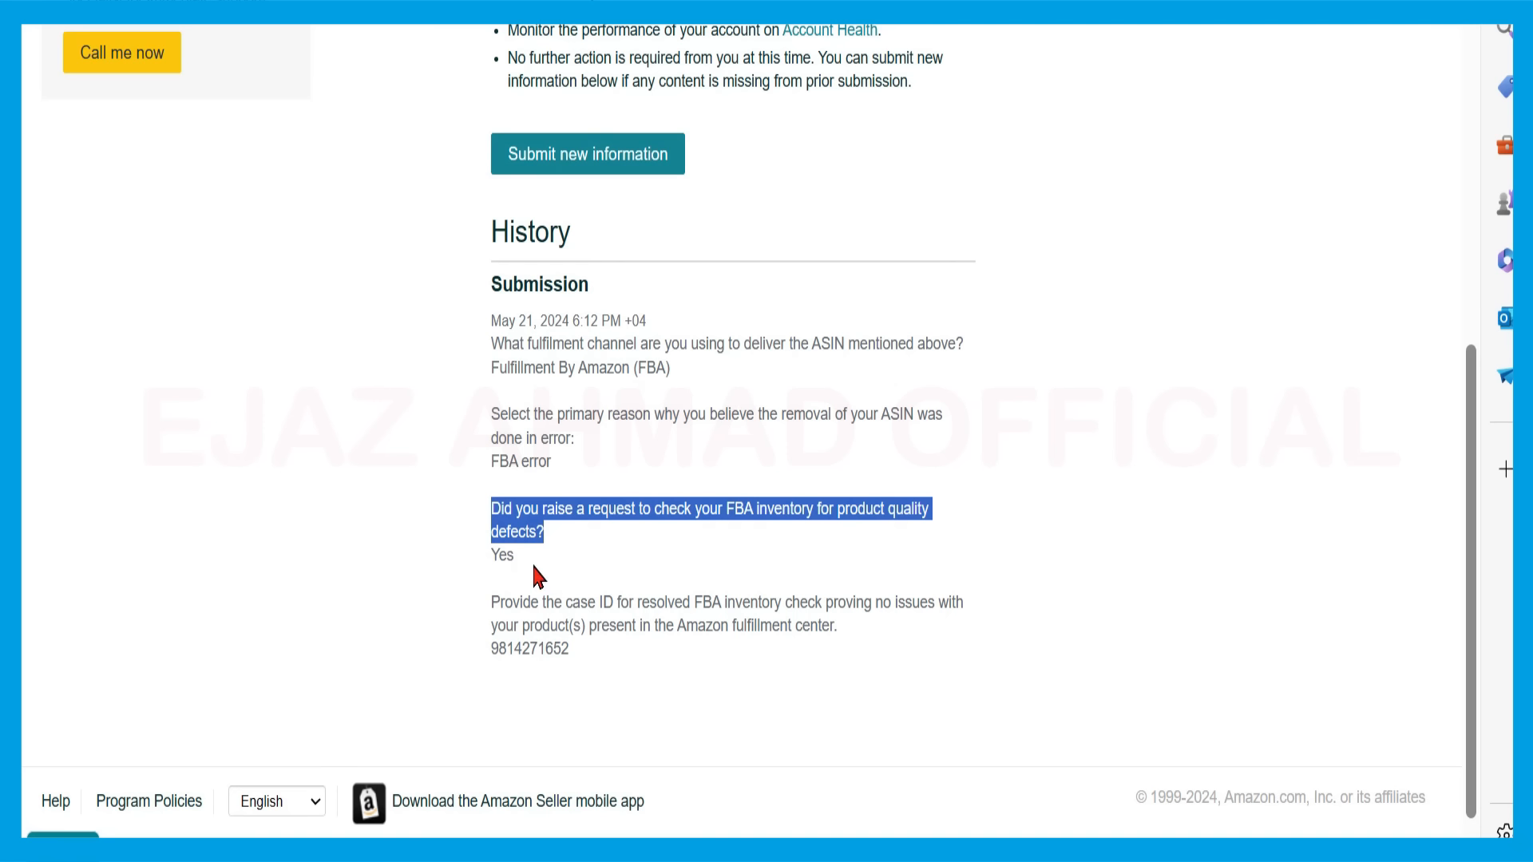
- Compare the case ID in the submission with the support case page, and highlight the question requesting it
left_click_drag(581, 657, 496, 645)
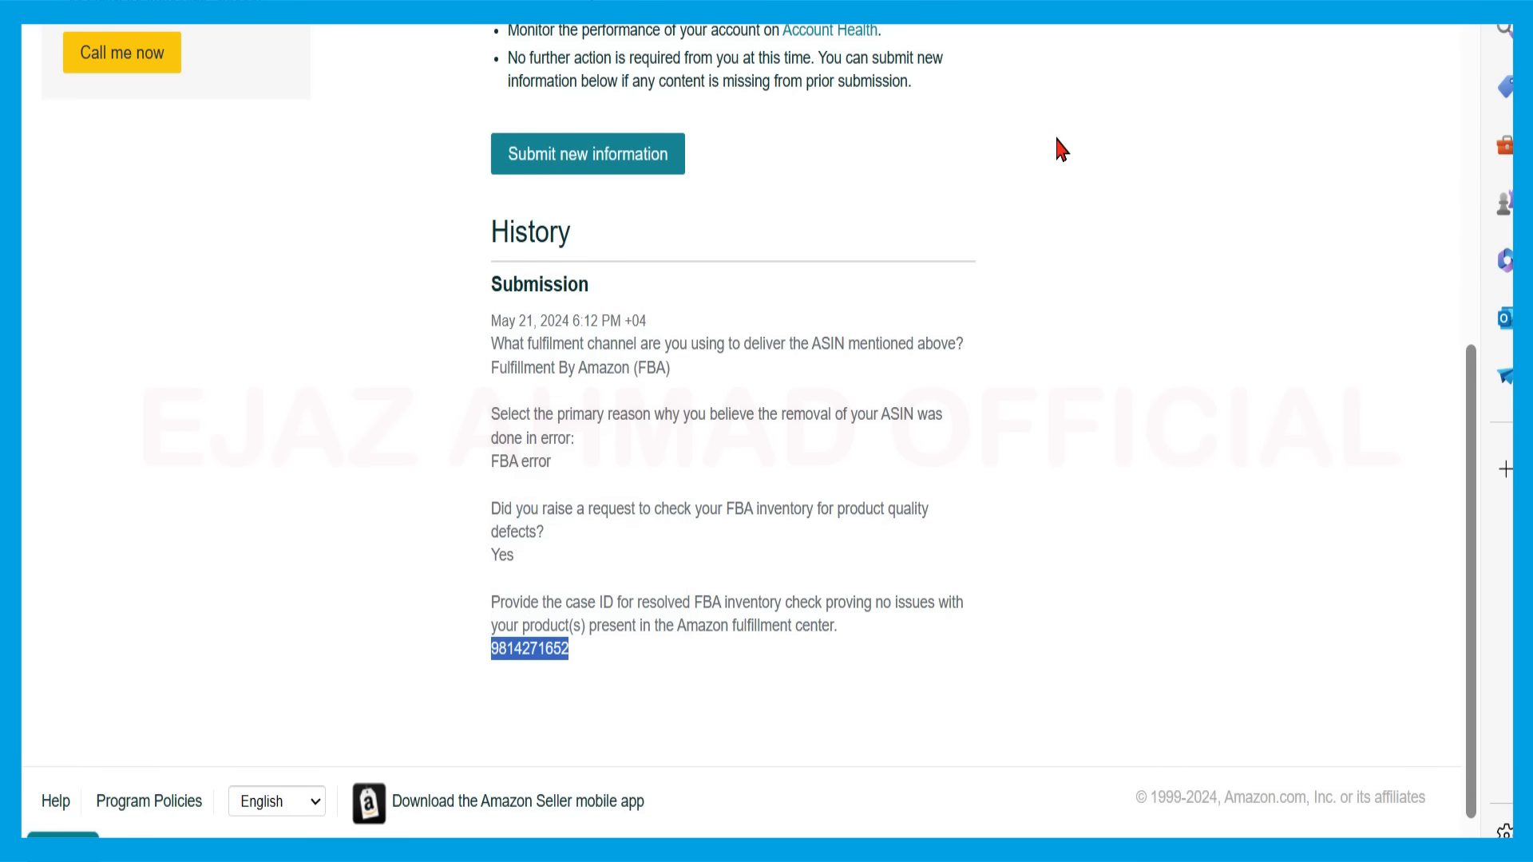
left_click(1118, 12)
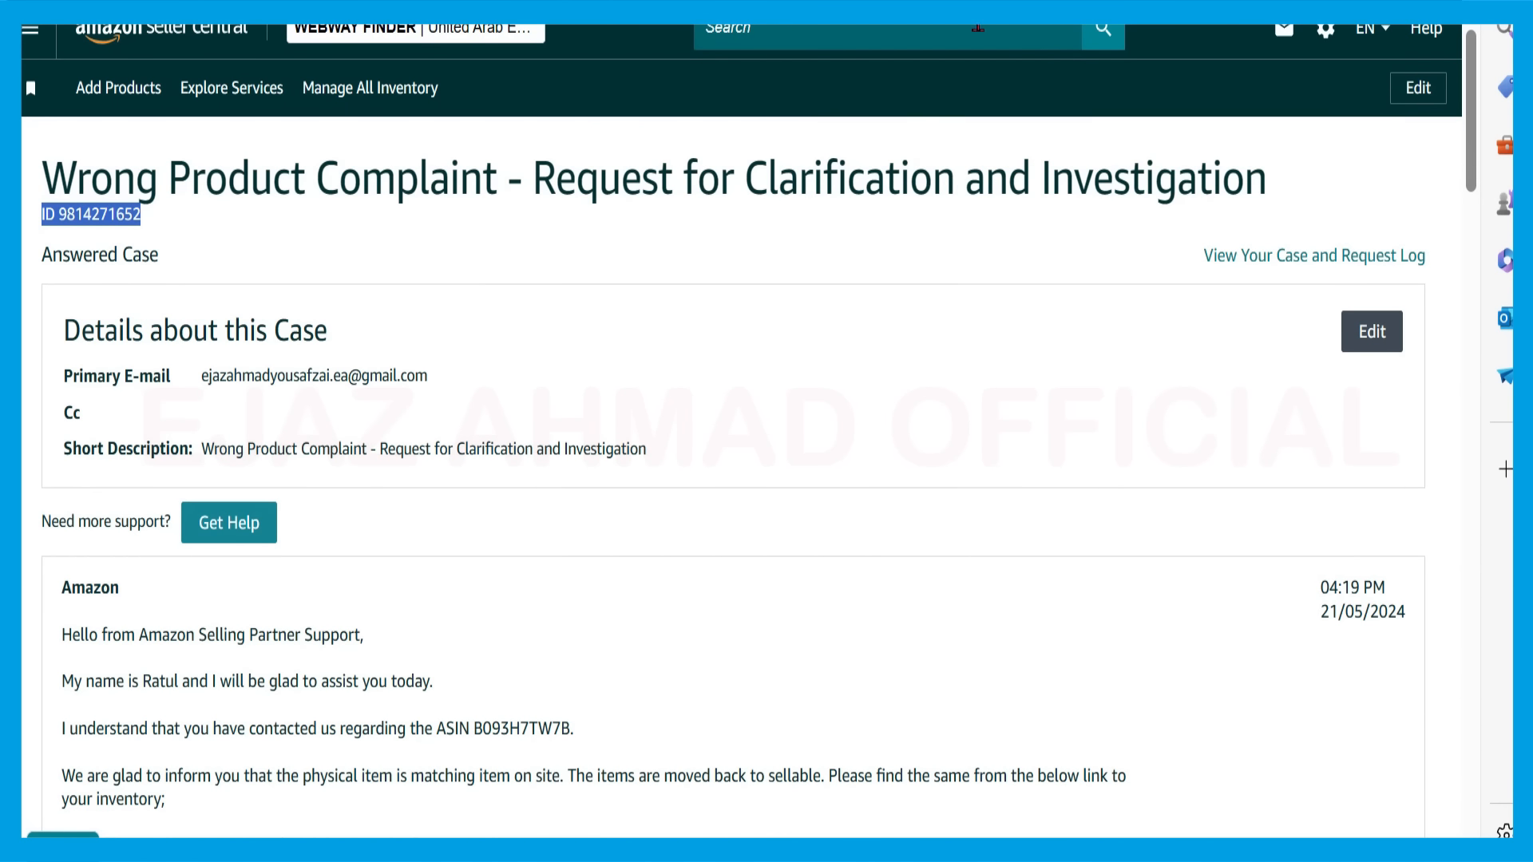
left_click(1006, 11)
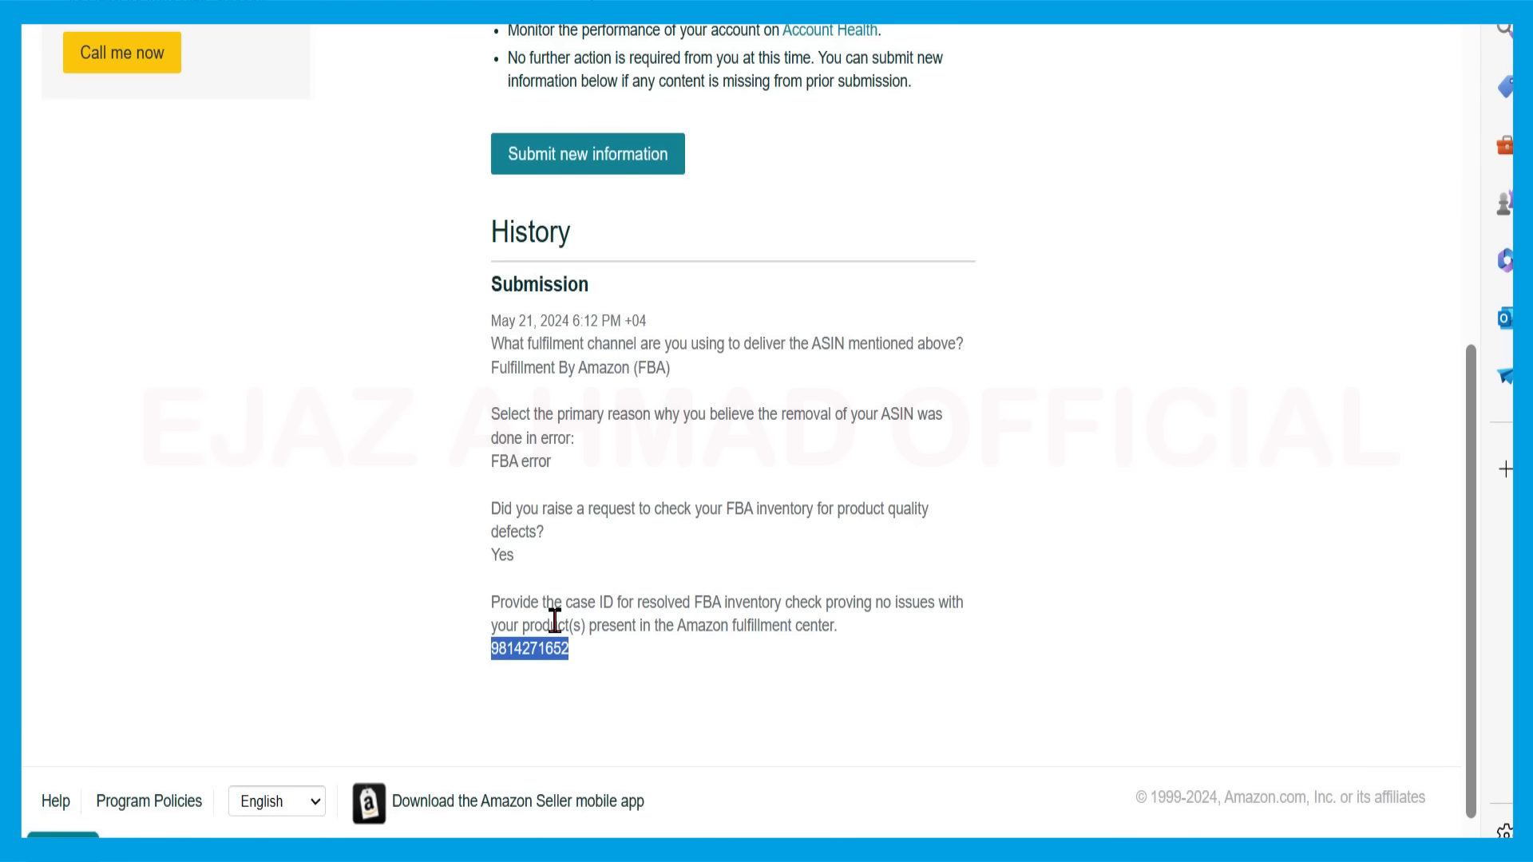
left_click_drag(498, 600, 918, 619)
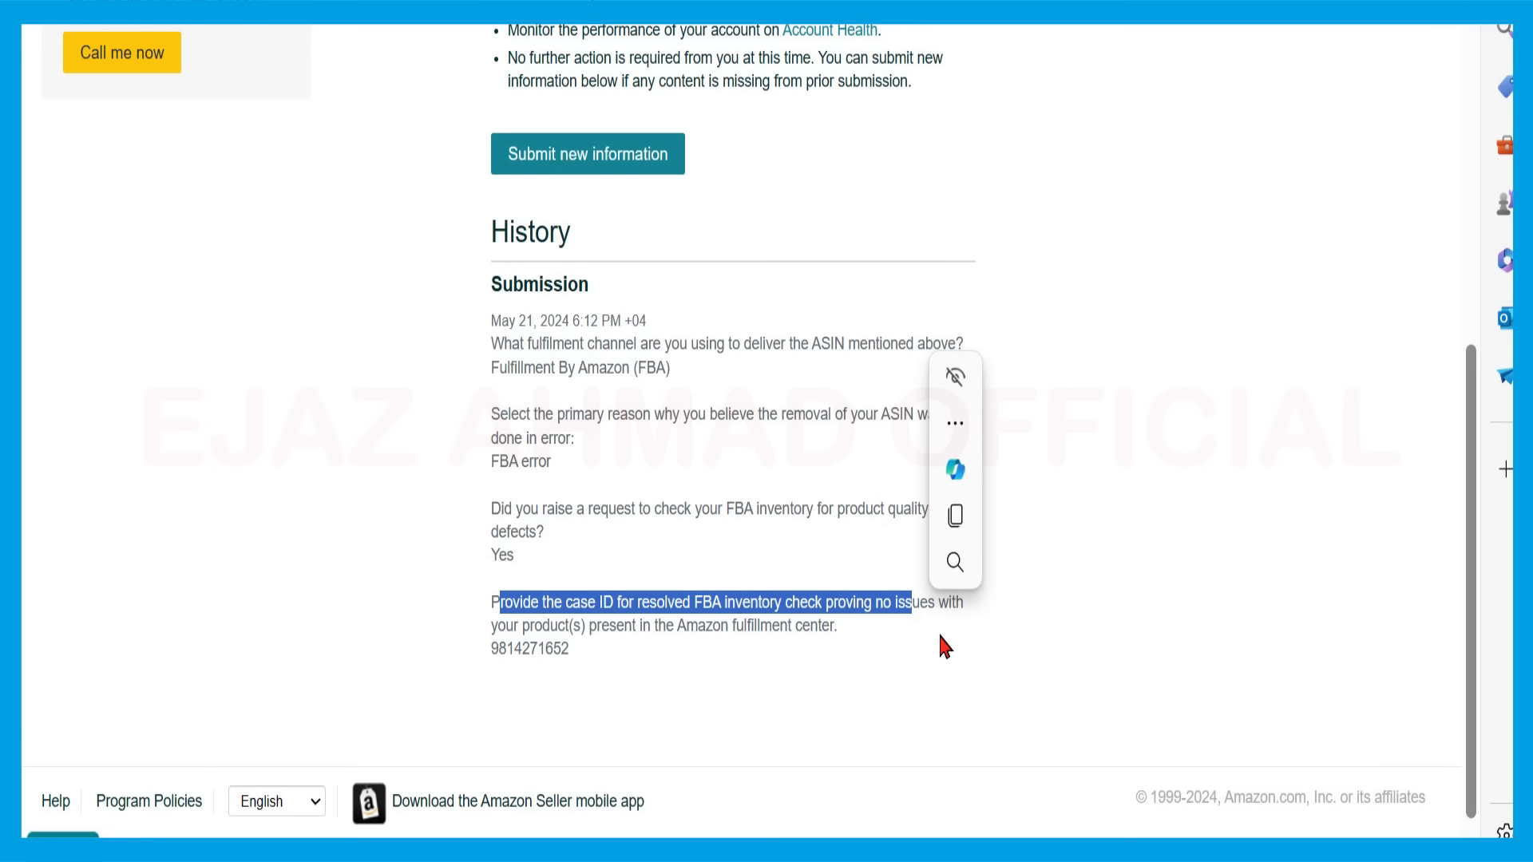
left_click_drag(574, 650, 482, 654)
left_click(583, 666)
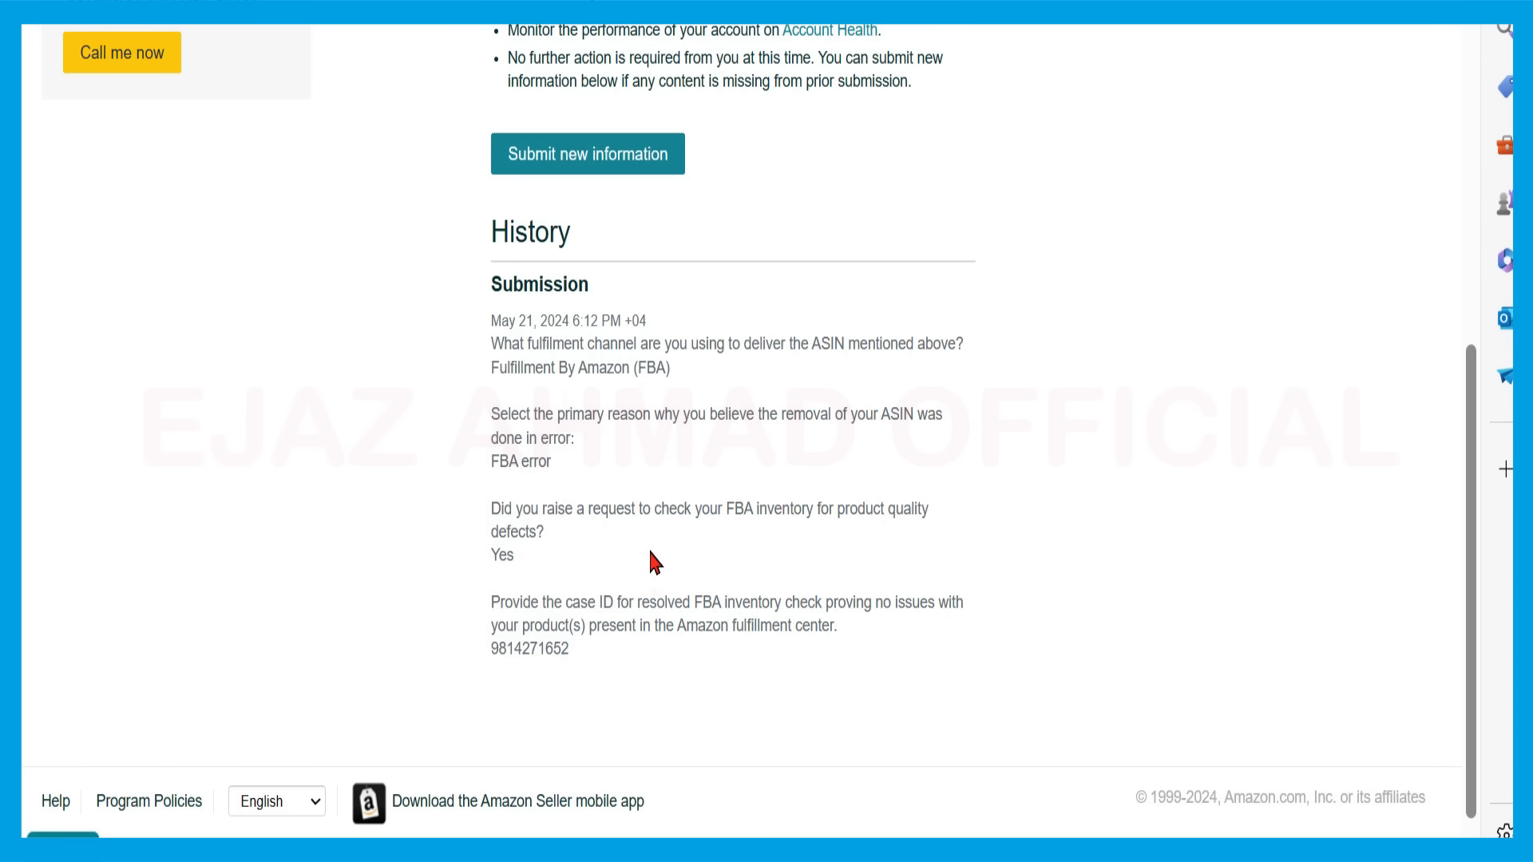
- Review the listing violation's evaluation notice and next steps together with the answers in its submission history
scroll(651, 519, "up", 7)
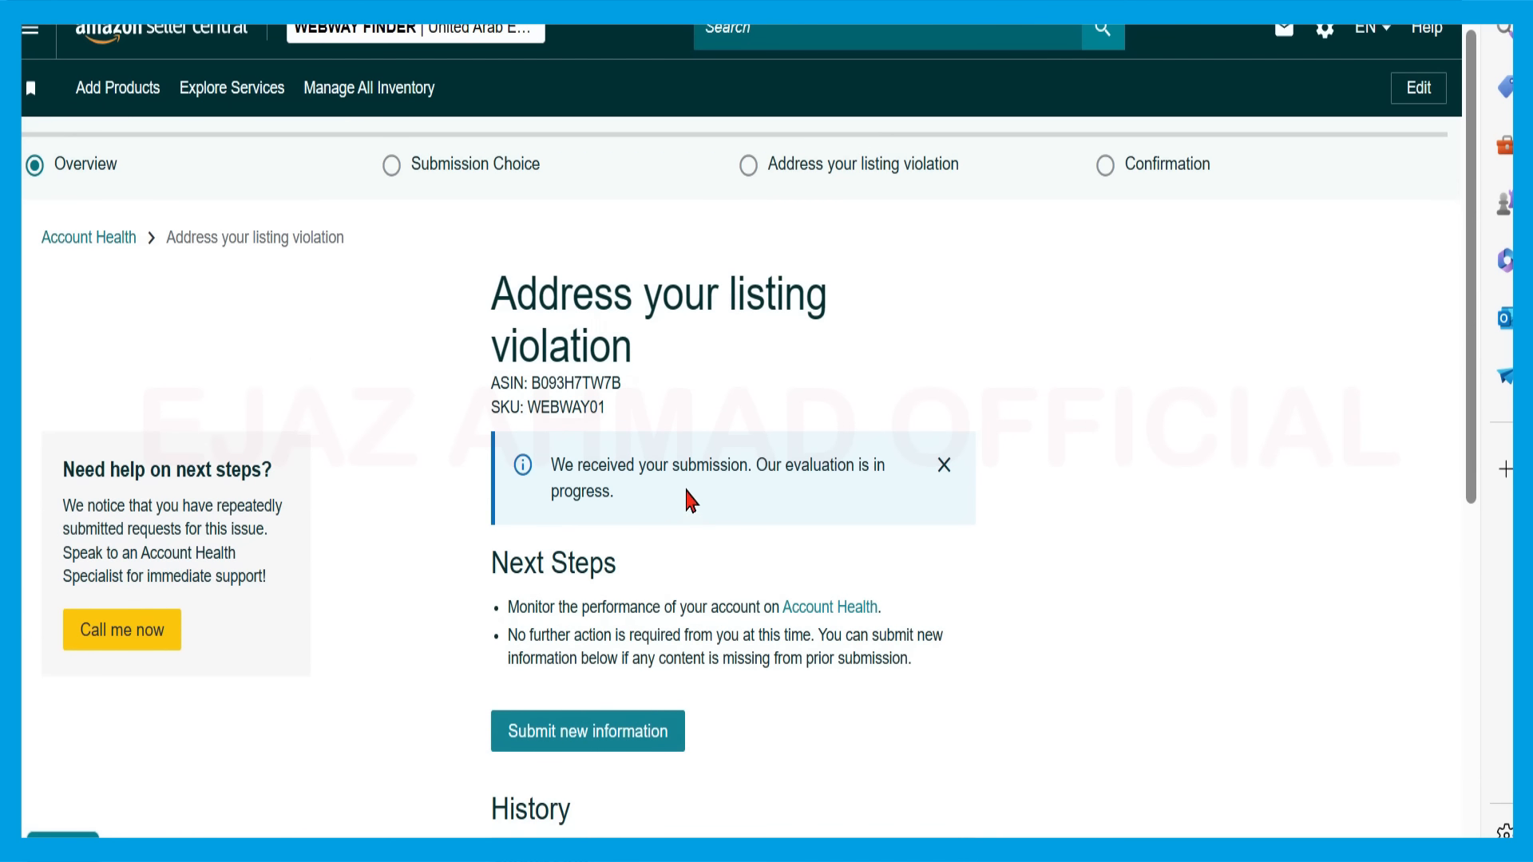
scroll(758, 475, "down", 7)
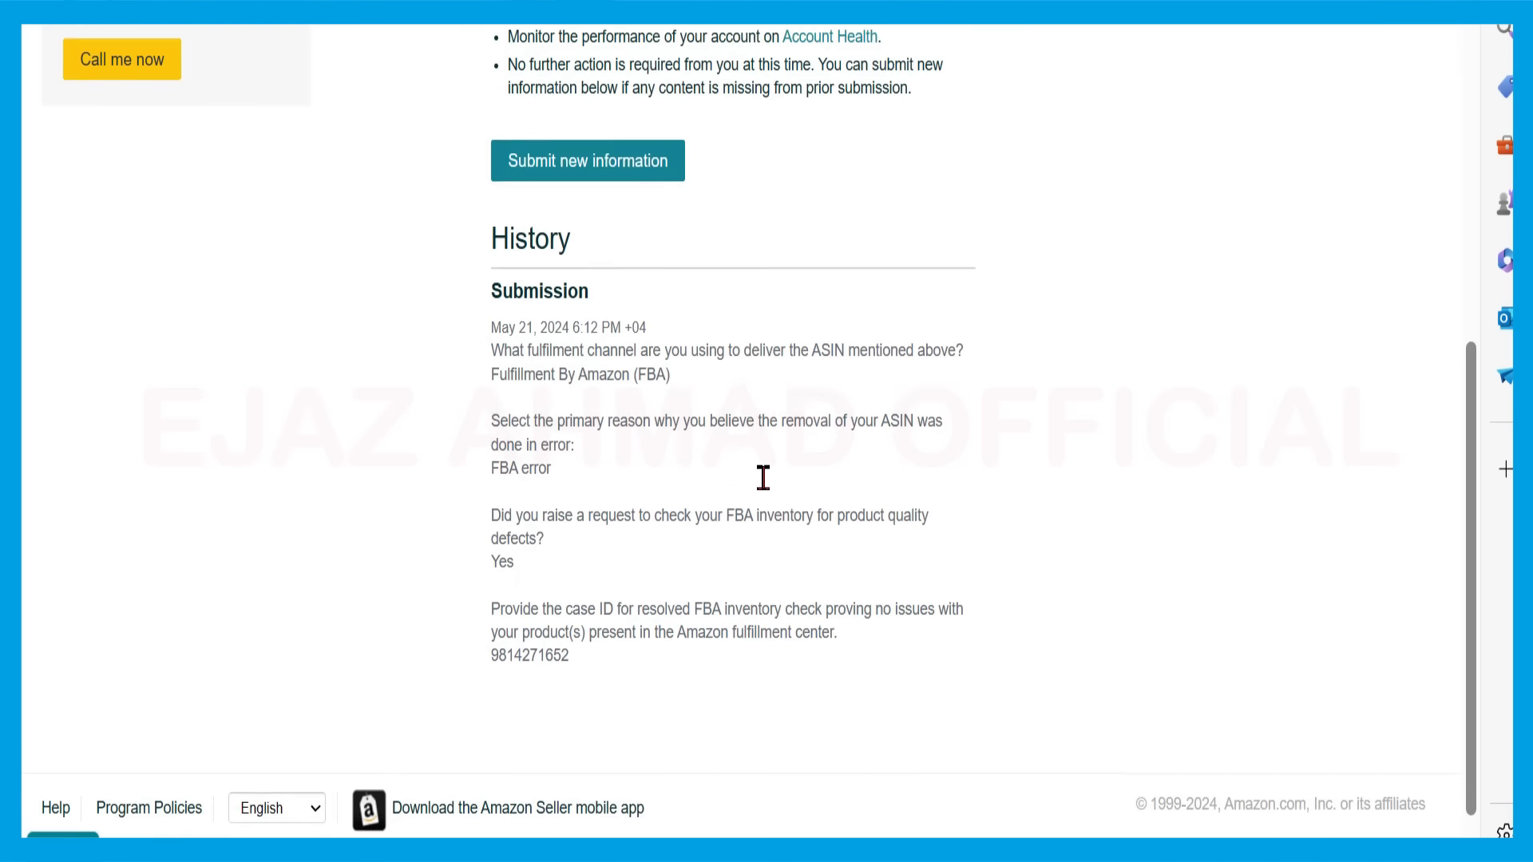
left_click_drag(1475, 606, 1492, 411)
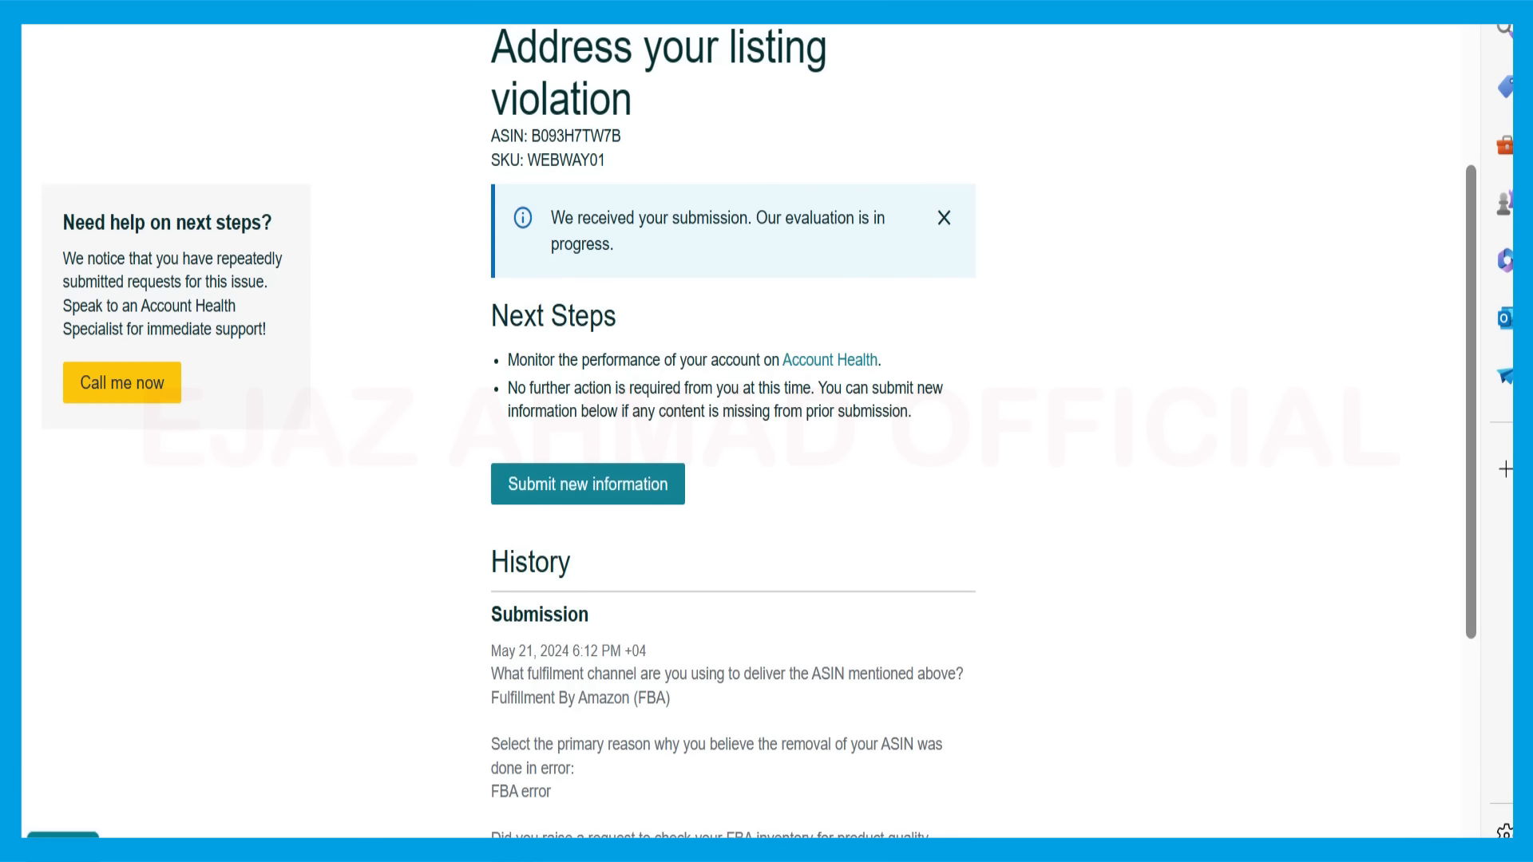
- Return to the Seller Central home page, open Account Health from its breakdown, and go to the Amazon Policy complaint categories
scroll(451, 181, "up", 3)
left_click(206, 44)
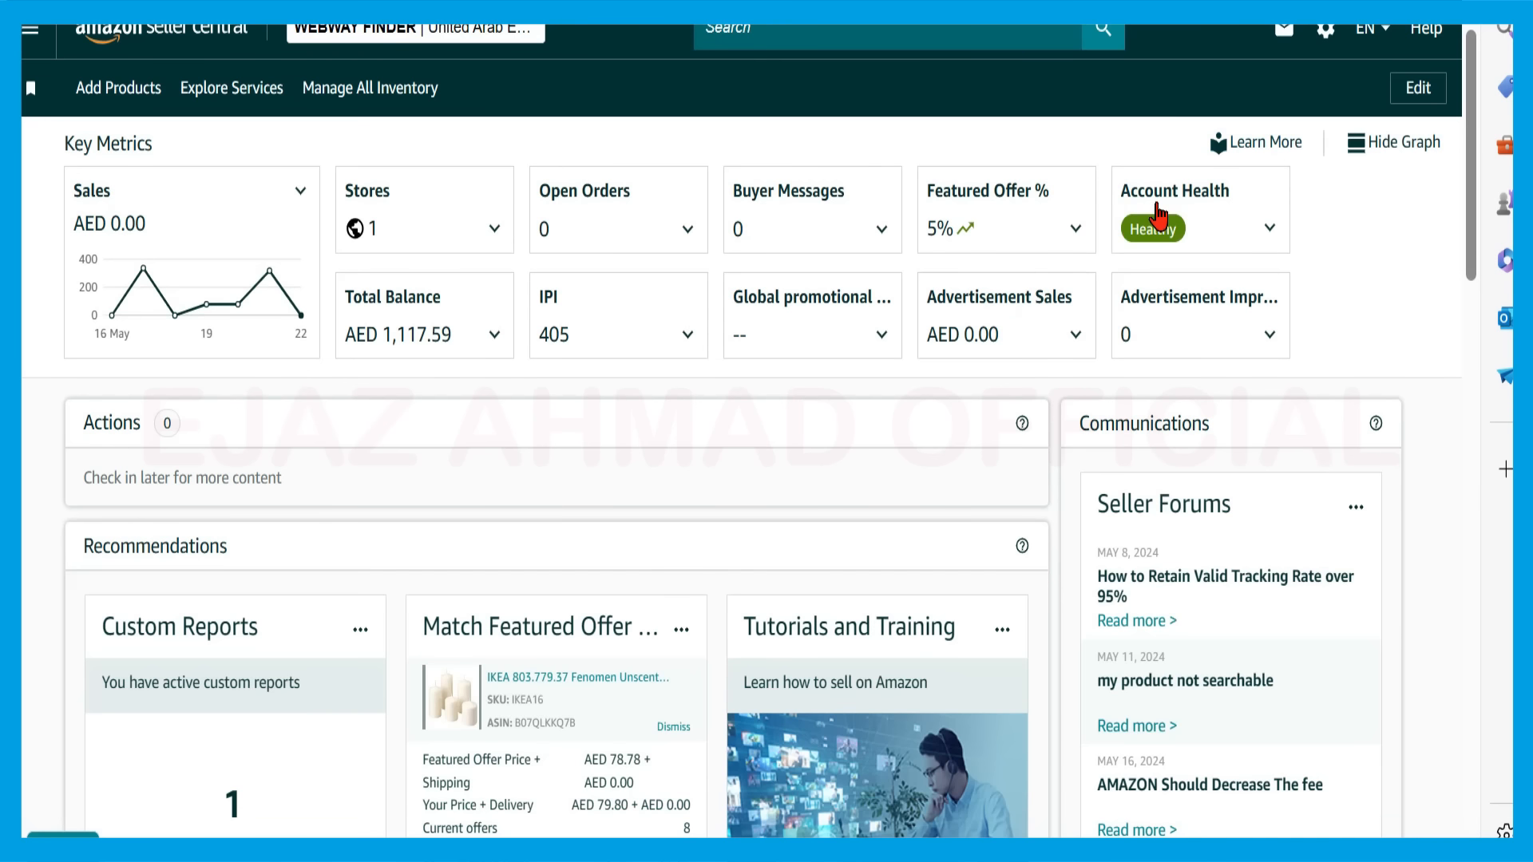
left_click(1157, 214)
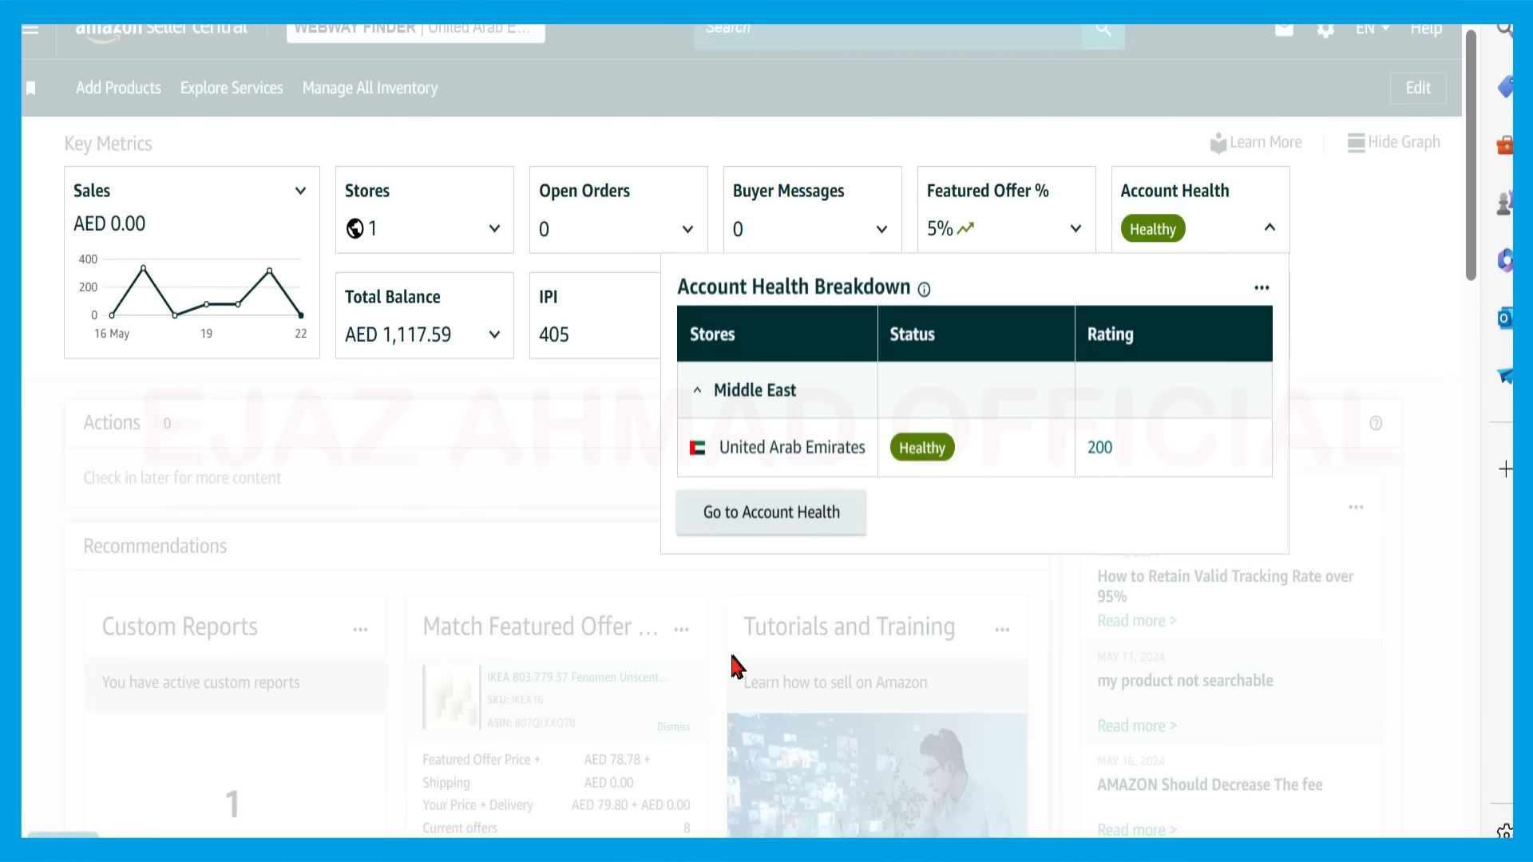
left_click(742, 513)
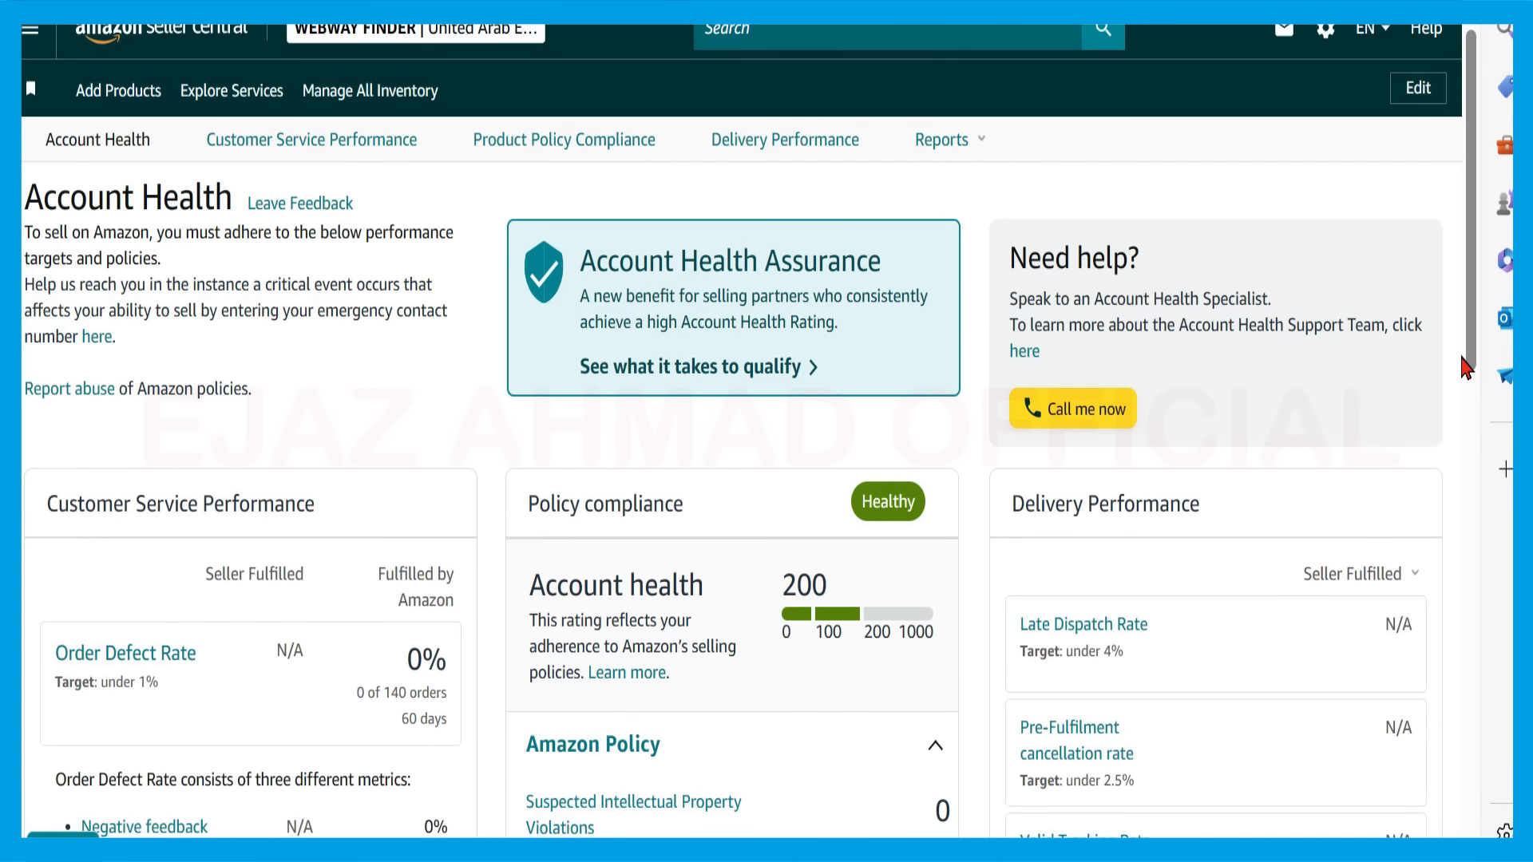
left_click_drag(1468, 367, 1483, 531)
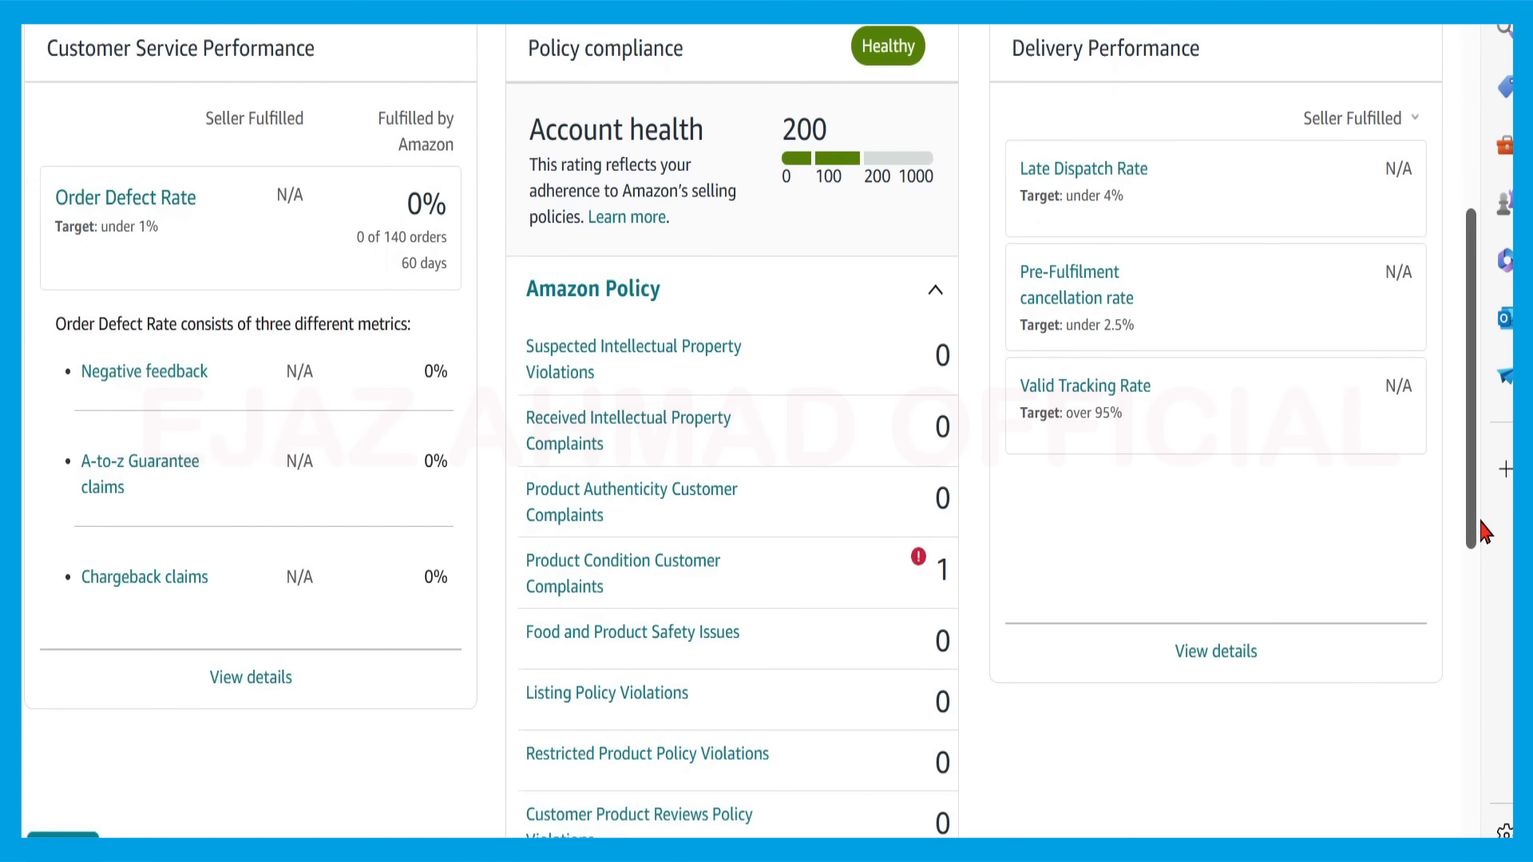